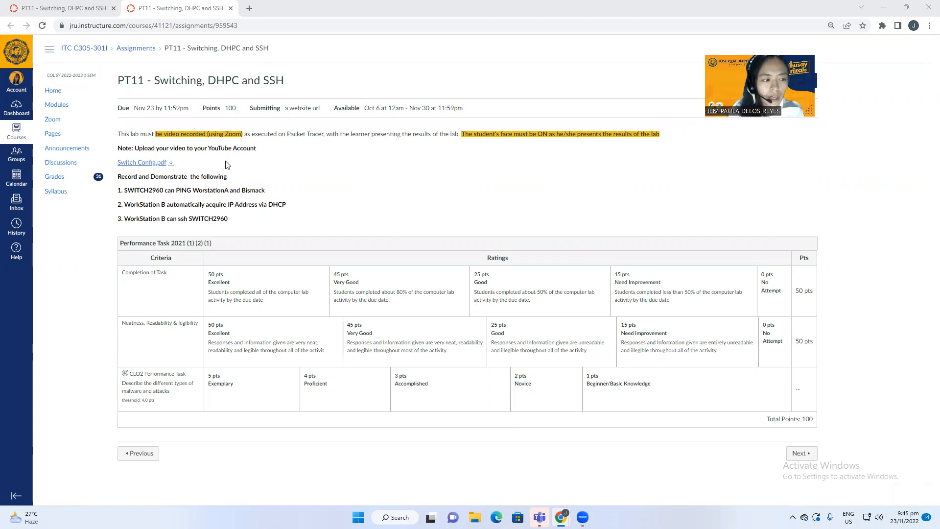
Step: Close the duplicate assignment tab and scroll Switch Config.pdf up to page 48's Figure 6-1 topology
{"action": "left_click", "coordinate": [230, 9]}
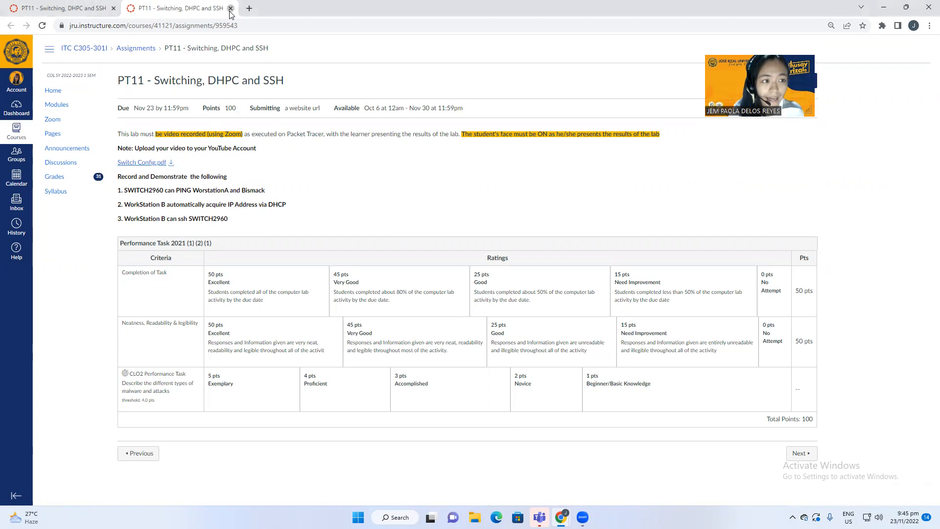
{"action": "scroll", "coordinate": [797, 239], "scroll_direction": "up", "scroll_amount": 8}
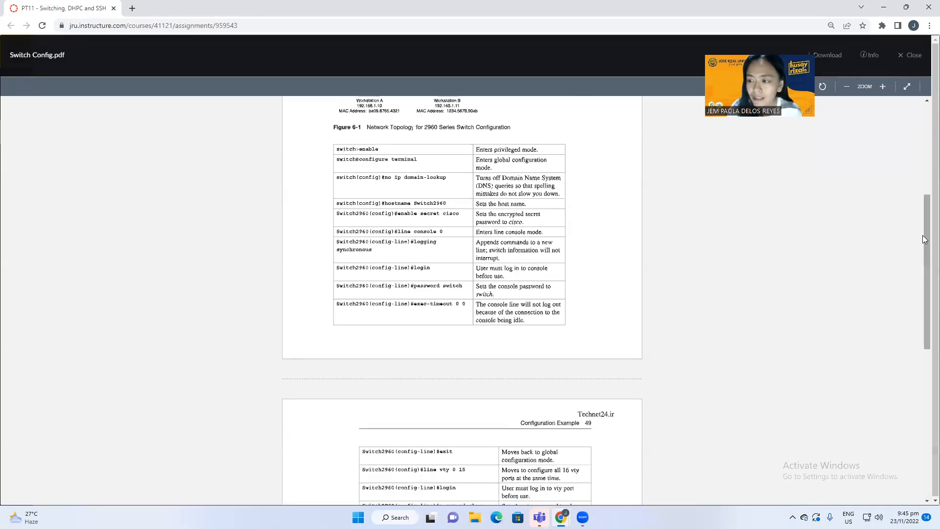
{"action": "left_click_drag", "start_coordinate": [926, 236], "coordinate": [924, 83]}
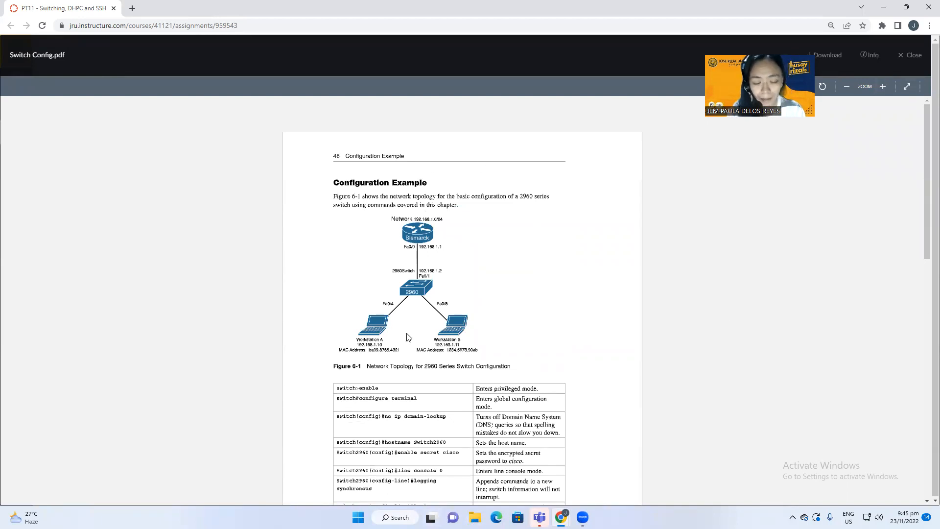
Step: Search the Start menu for 'cisco' and launch Cisco Packet Tracer
{"action": "left_click", "coordinate": [358, 517]}
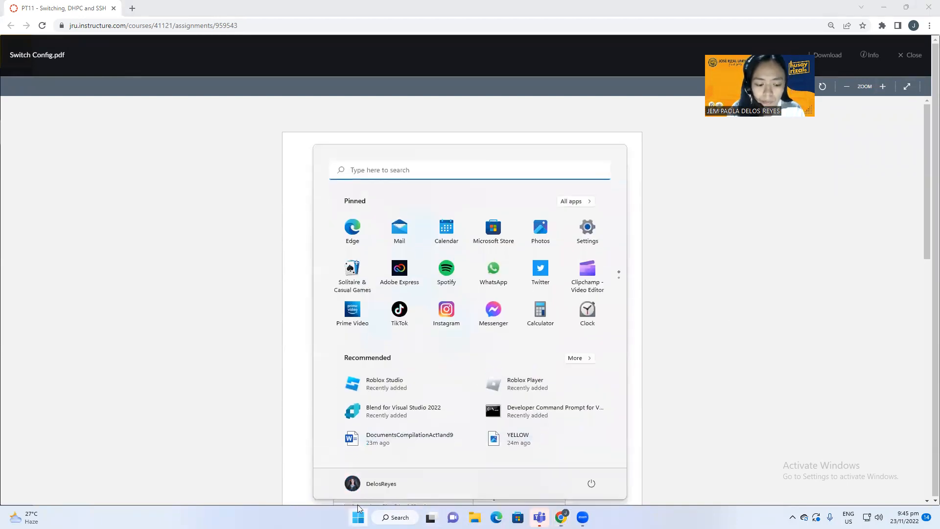
{"action": "mouse_move", "coordinate": [427, 511]}
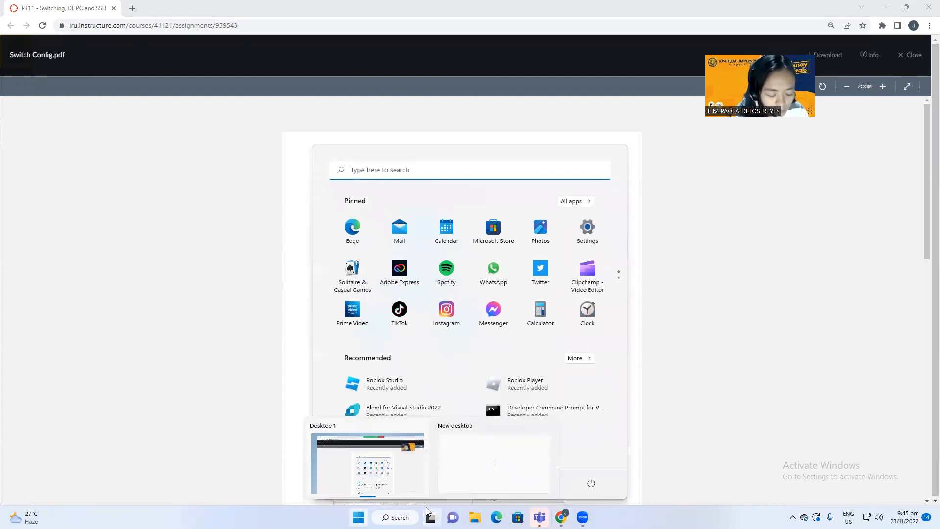
{"action": "type", "text": "c"}
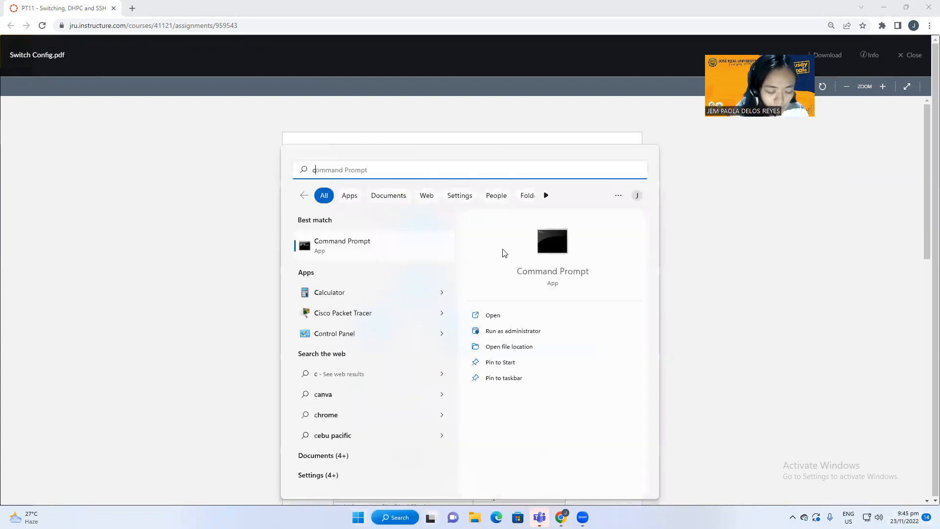
{"action": "type", "text": "isco"}
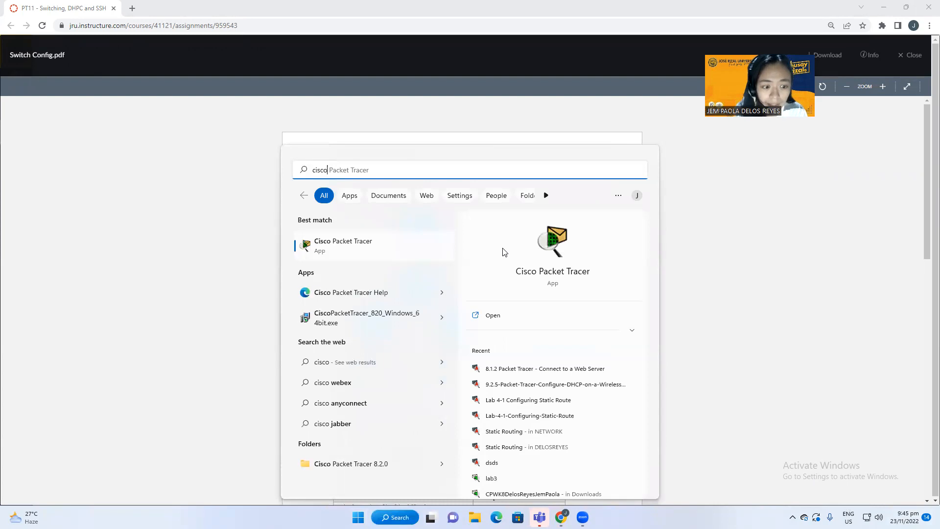
{"action": "left_click", "coordinate": [406, 246]}
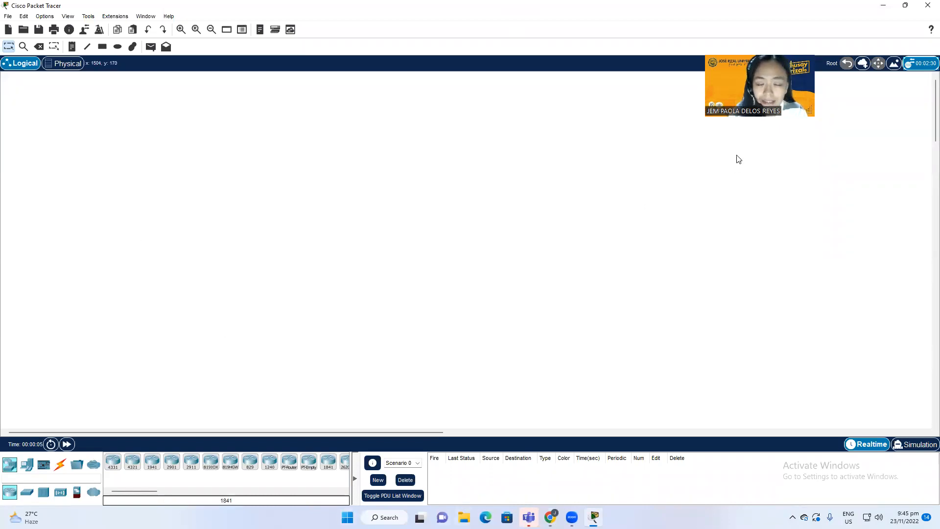
Step: Check the reference PDF, then place a 2811 router on the workspace
{"action": "key", "text": "super+Tab"}
{"action": "left_click", "coordinate": [486, 193]}
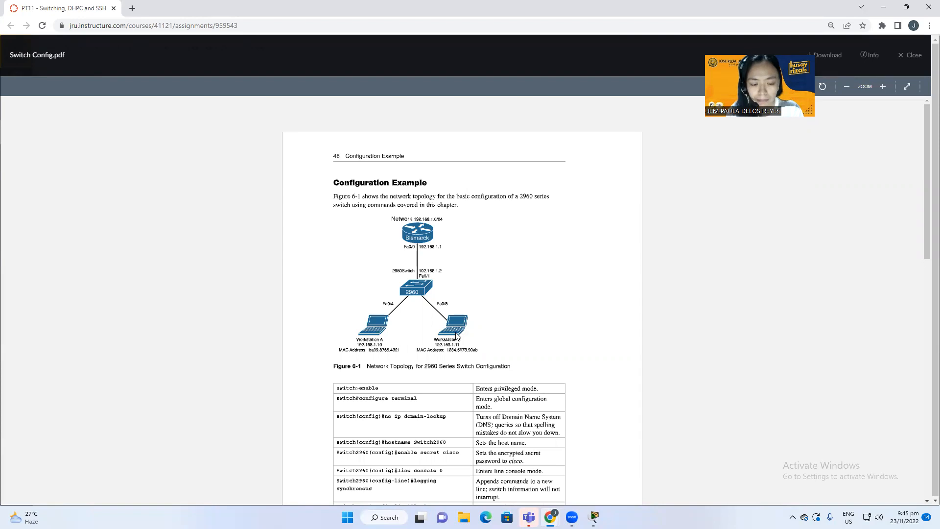
{"action": "key", "text": "alt+Tab"}
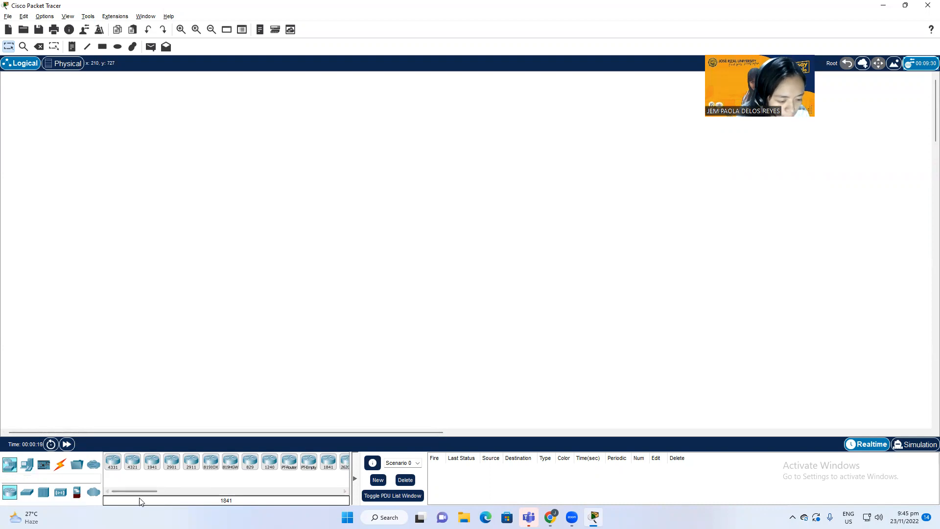
{"action": "left_click_drag", "start_coordinate": [142, 492], "coordinate": [158, 493]}
{"action": "left_click", "coordinate": [306, 461]}
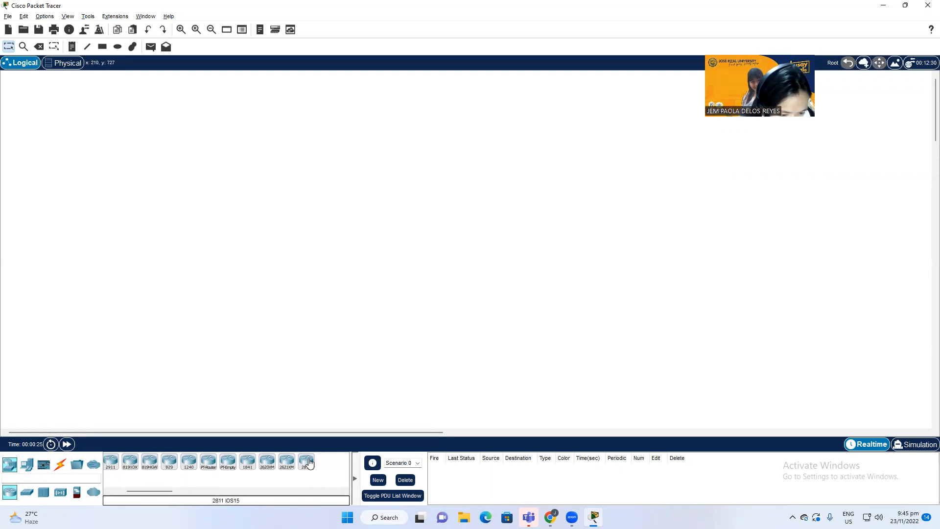
{"action": "left_click", "coordinate": [319, 184]}
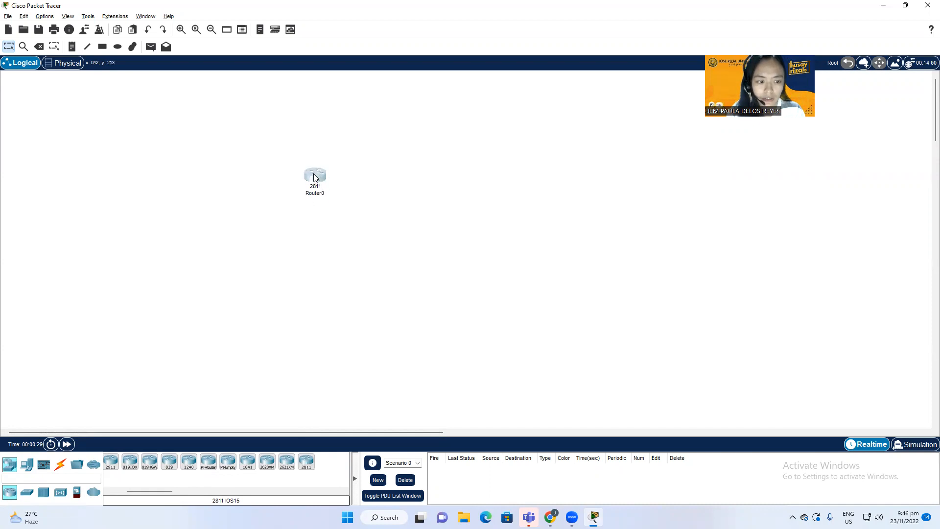
Step: Place a 2960 switch just below the router
{"action": "left_click", "coordinate": [24, 497]}
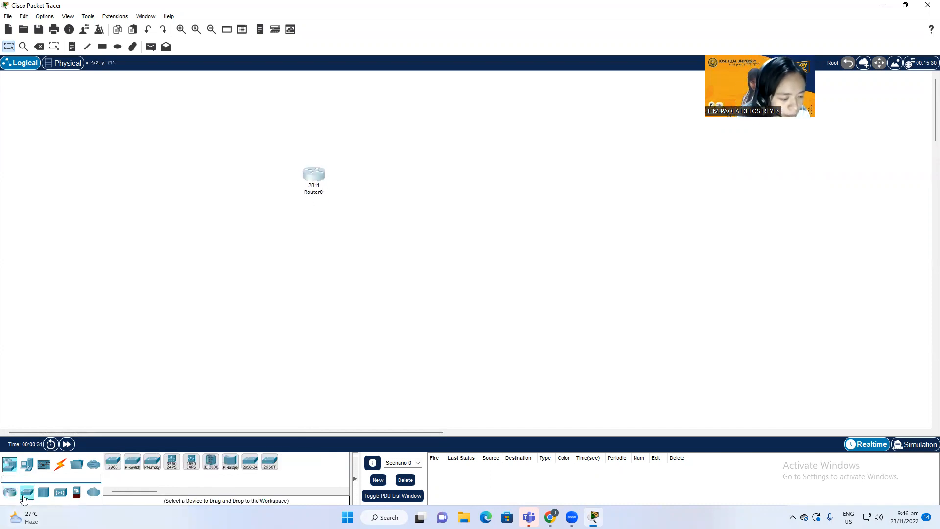
{"action": "left_click", "coordinate": [112, 461]}
{"action": "left_click", "coordinate": [254, 219]}
{"action": "left_click_drag", "start_coordinate": [255, 219], "coordinate": [310, 219]}
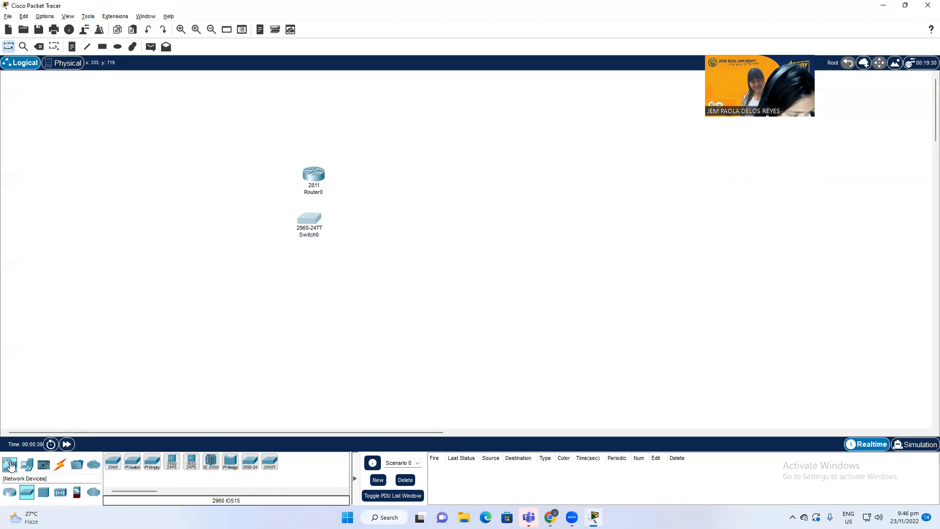
Step: Place two laptops side by side below the switch
{"action": "left_click", "coordinate": [28, 466]}
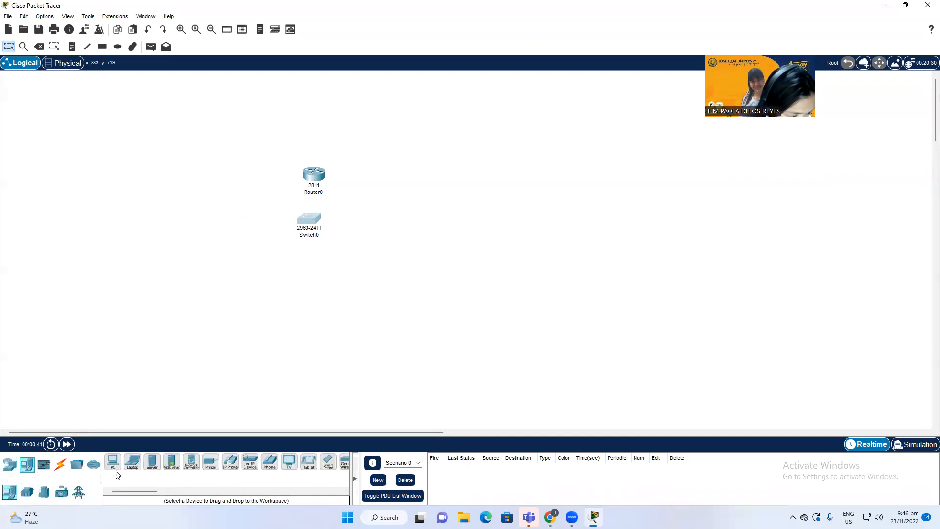
{"action": "left_click", "coordinate": [132, 461]}
{"action": "left_click", "coordinate": [238, 277]}
{"action": "left_click", "coordinate": [132, 461]}
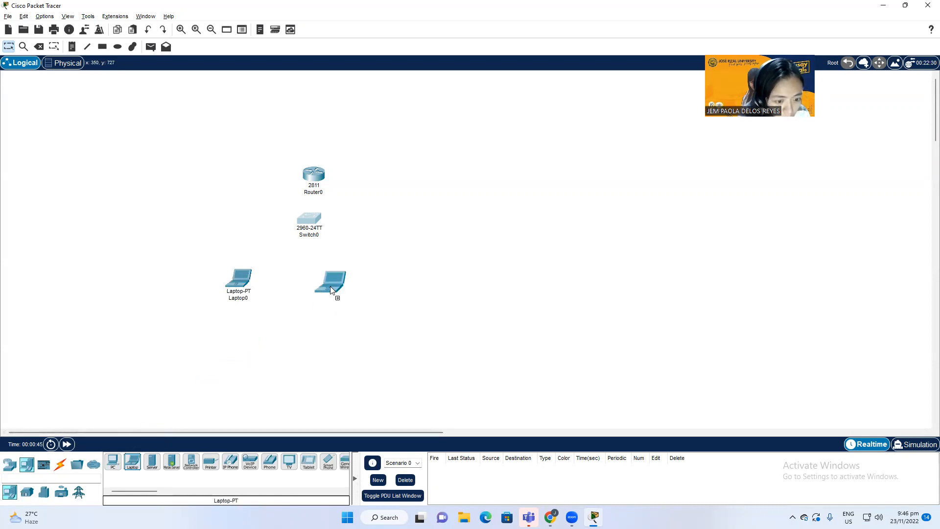
{"action": "left_click", "coordinate": [352, 280]}
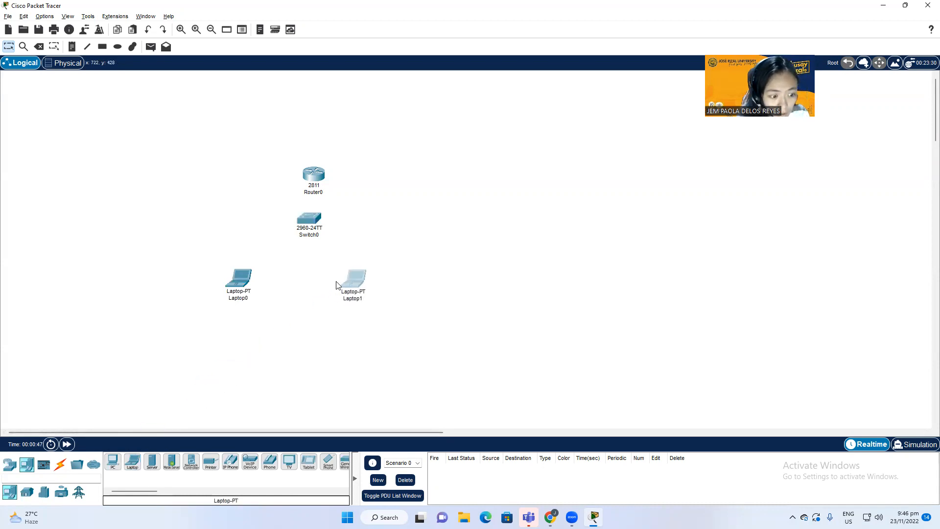
{"action": "left_click_drag", "start_coordinate": [245, 284], "coordinate": [255, 279]}
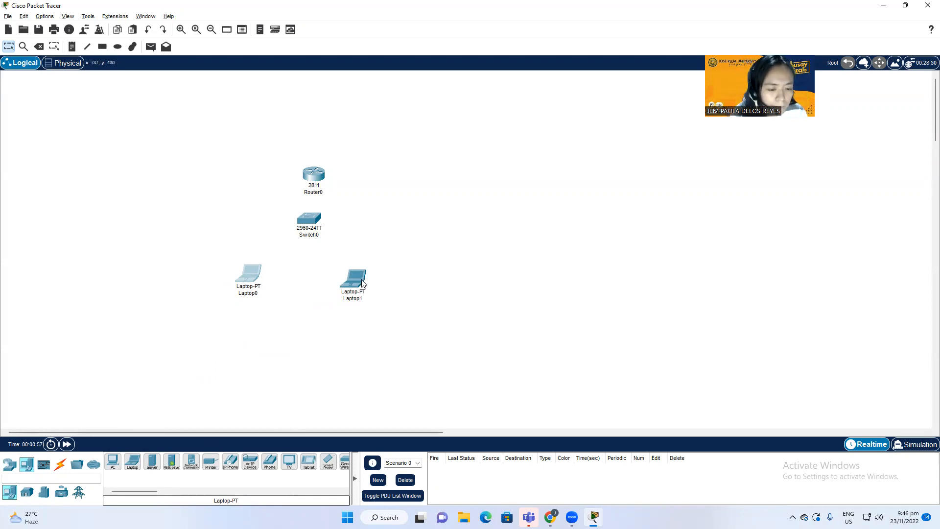
Step: Rename the router to BLSMARCKS after checking its name in the reference PDF
{"action": "left_click", "coordinate": [314, 177]}
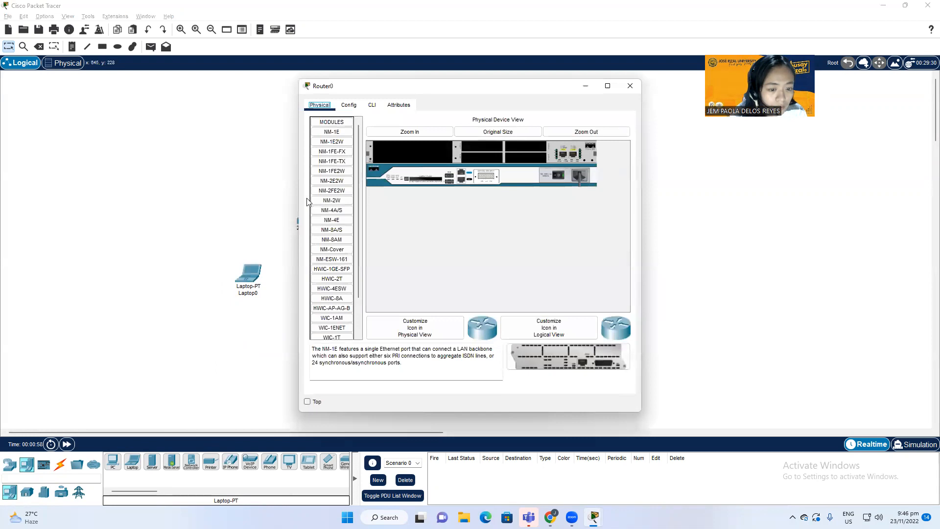
{"action": "left_click", "coordinate": [314, 192]}
{"action": "key", "text": "alt+Tab"}
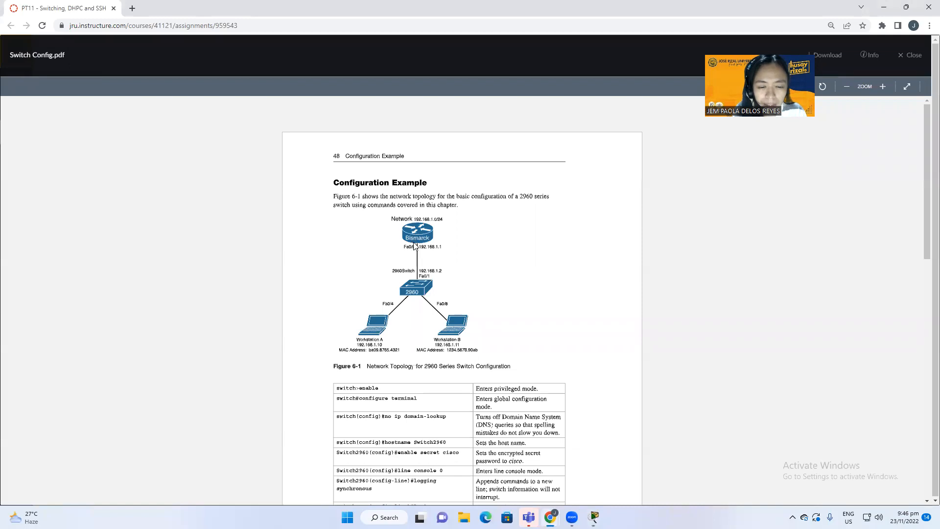
{"action": "key", "text": "alt+Tab"}
{"action": "left_click", "coordinate": [322, 192]}
{"action": "key", "text": "ctrl+a"}
{"action": "type", "text": "BLSMARCK"}
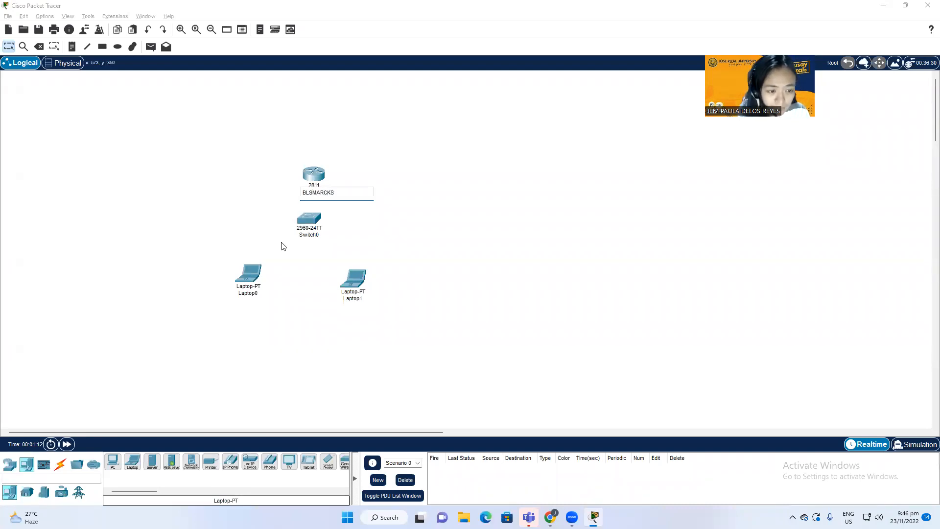
{"action": "key", "text": "alt+Tab"}
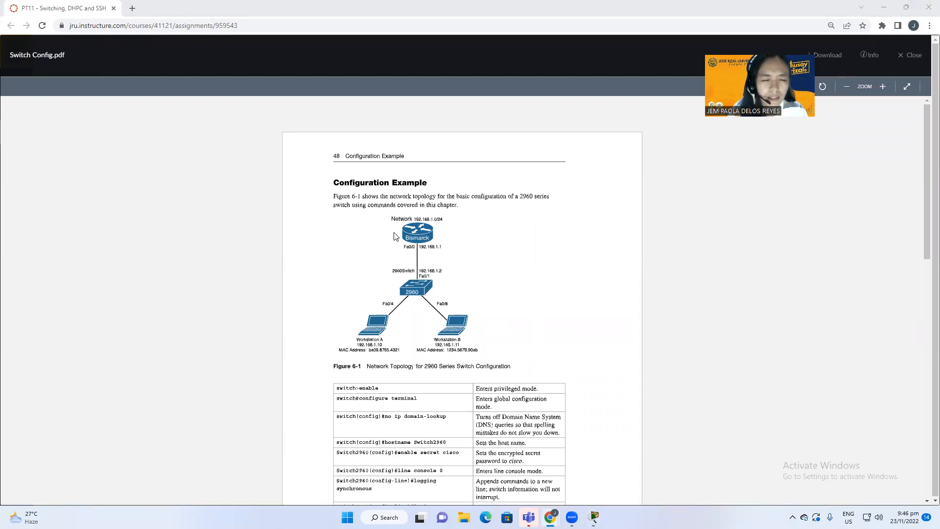
{"action": "key", "text": "alt+Tab"}
Step: Rename the switch to 2960
{"action": "left_click", "coordinate": [313, 235]}
{"action": "double_click", "coordinate": [318, 236]}
{"action": "key", "text": "BackSpace"}
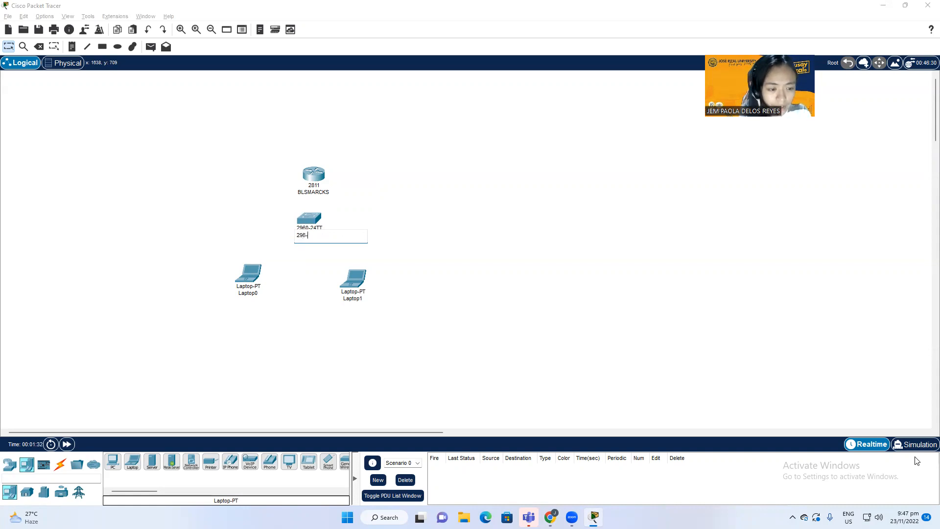
{"action": "key", "text": "Return"}
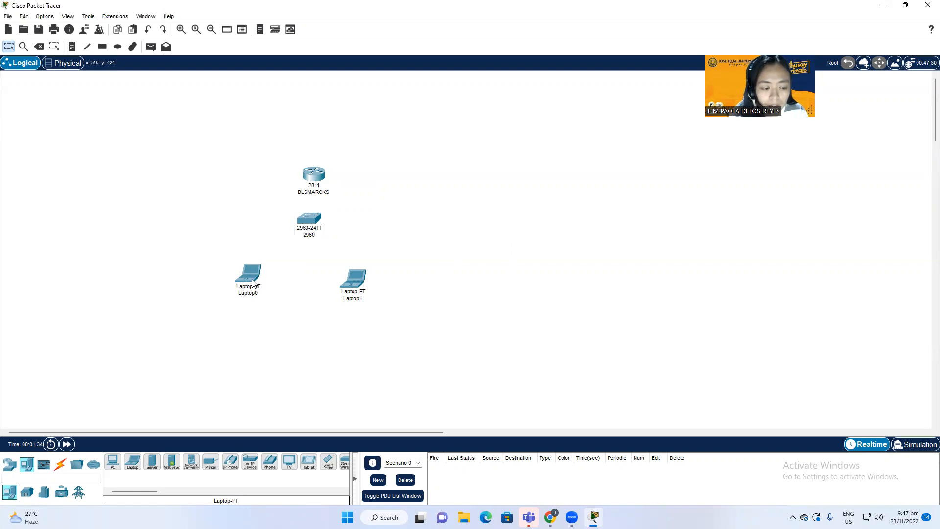
Step: Rename the laptops WorkplaceA and WorkplaceB, then bring up the reference PDF
{"action": "left_click", "coordinate": [258, 294]}
{"action": "double_click", "coordinate": [258, 294]}
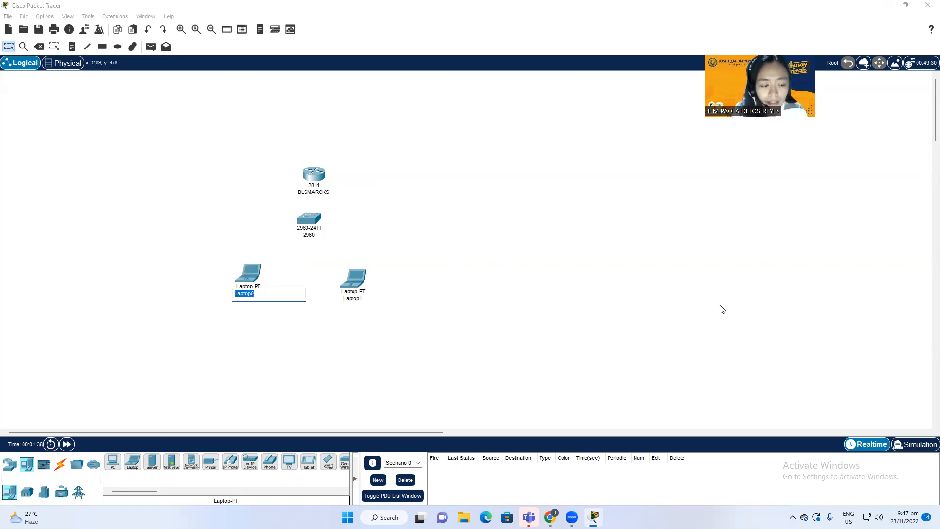
{"action": "type", "text": "WorkplaceA"}
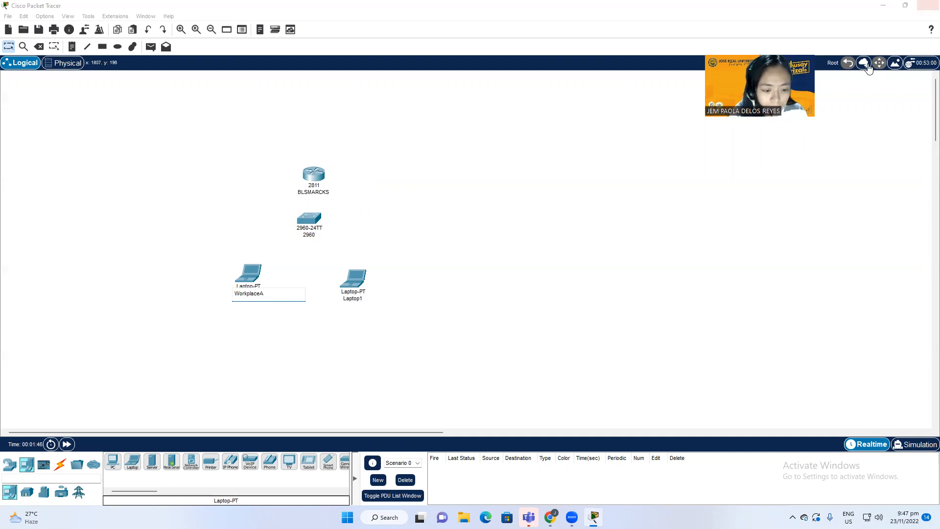
{"action": "left_click", "coordinate": [362, 298]}
{"action": "double_click", "coordinate": [363, 298]}
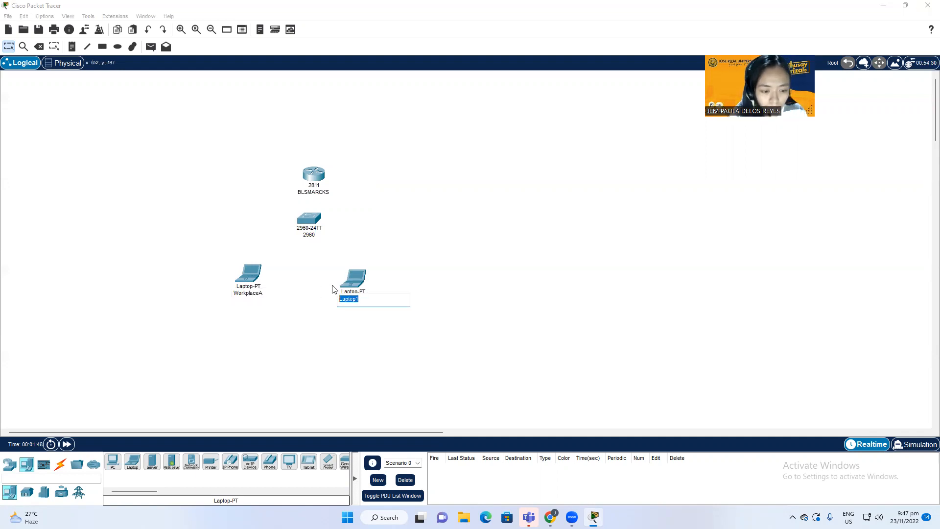
{"action": "type", "text": "WQ"}
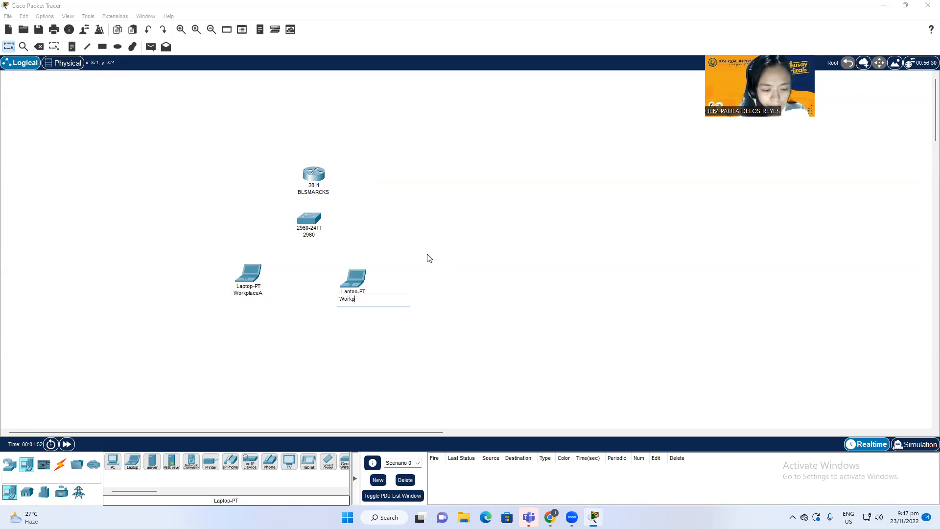
{"action": "key", "text": "Return"}
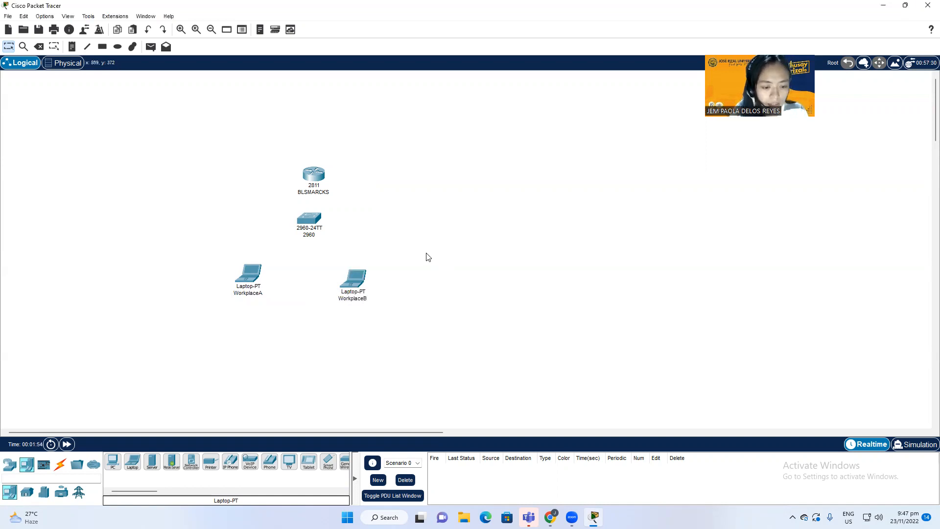
{"action": "key", "text": "alt+Tab"}
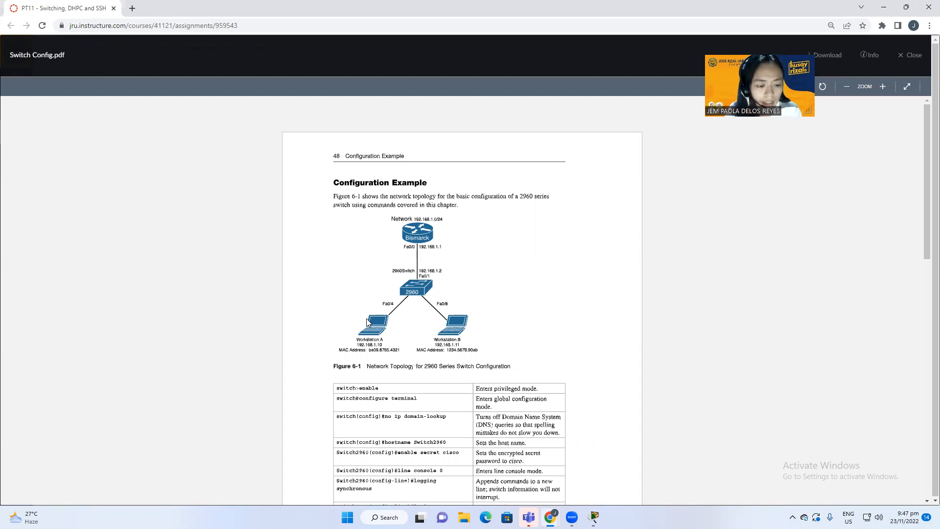
Step: Rename the first laptop from WorkplaceA to WorkstationA
{"action": "key", "text": "alt+Tab"}
{"action": "left_click", "coordinate": [252, 293]}
{"action": "left_click_drag", "start_coordinate": [260, 293], "coordinate": [246, 293]}
{"action": "type", "text": "stationA"}
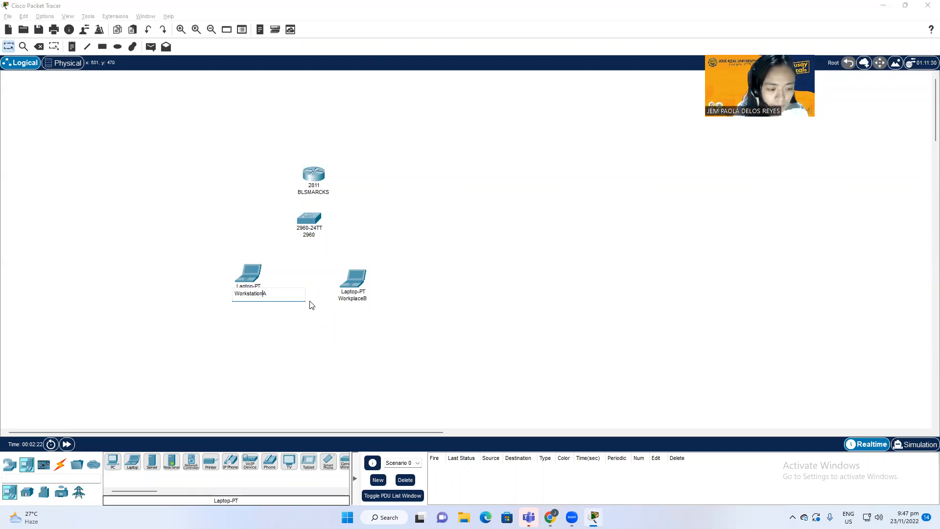
Step: Rename the second laptop to WorkstationB and compare names against the reference PDF
{"action": "left_click", "coordinate": [346, 300]}
{"action": "left_click", "coordinate": [354, 296]}
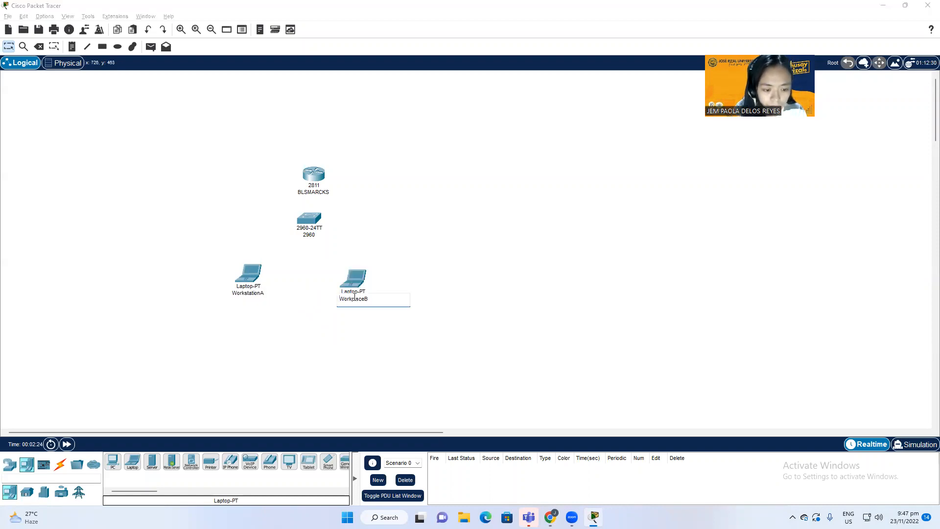
{"action": "left_click_drag", "start_coordinate": [357, 300], "coordinate": [366, 301]}
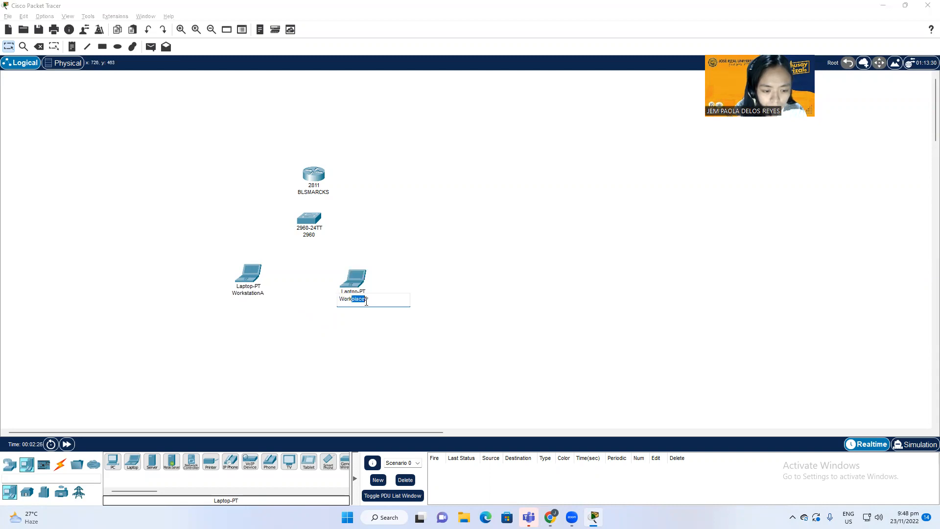
{"action": "type", "text": "st"}
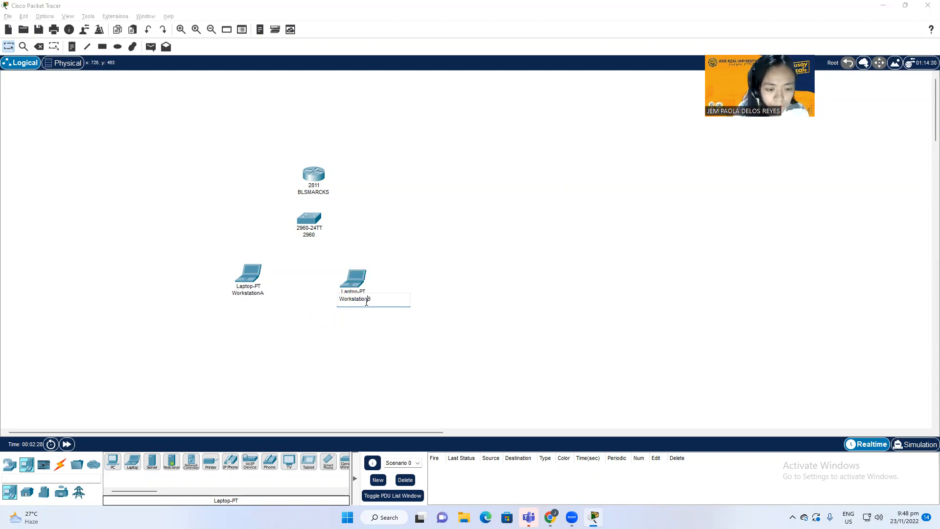
{"action": "type", "text": "ation"}
{"action": "left_click", "coordinate": [339, 310]}
{"action": "key", "text": "alt+Tab"}
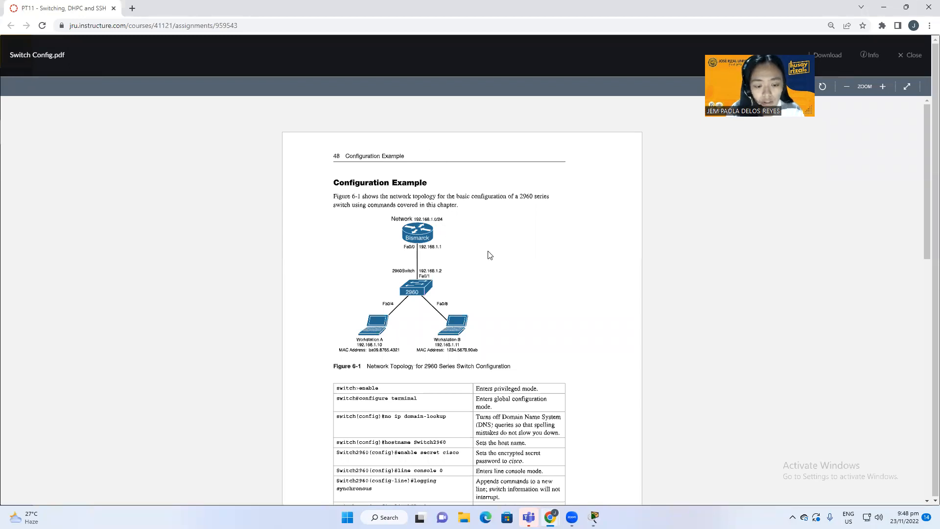
{"action": "key", "text": "alt+Tab"}
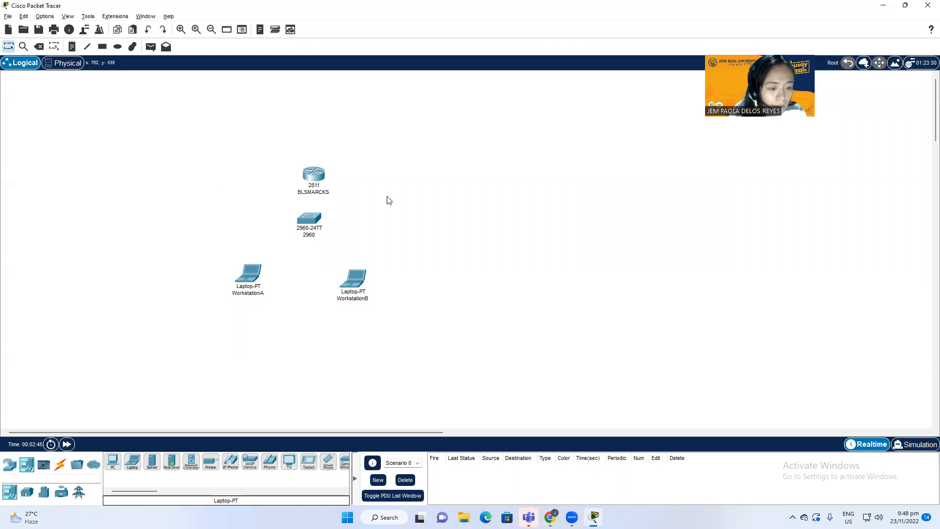
Step: Cable WorkstationA's FastEthernet0 to switch port FastEthernet0/1 with copper straight-through
{"action": "left_click", "coordinate": [254, 273]}
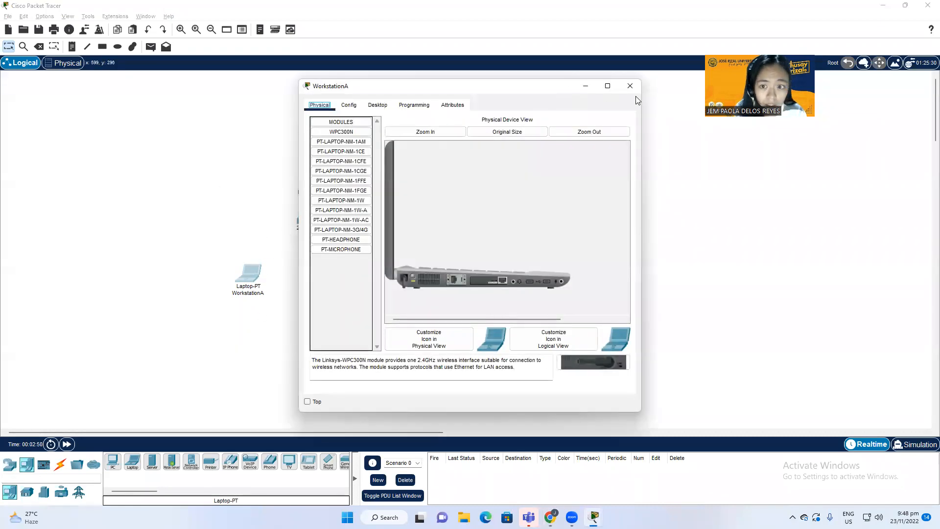
{"action": "left_click", "coordinate": [635, 89]}
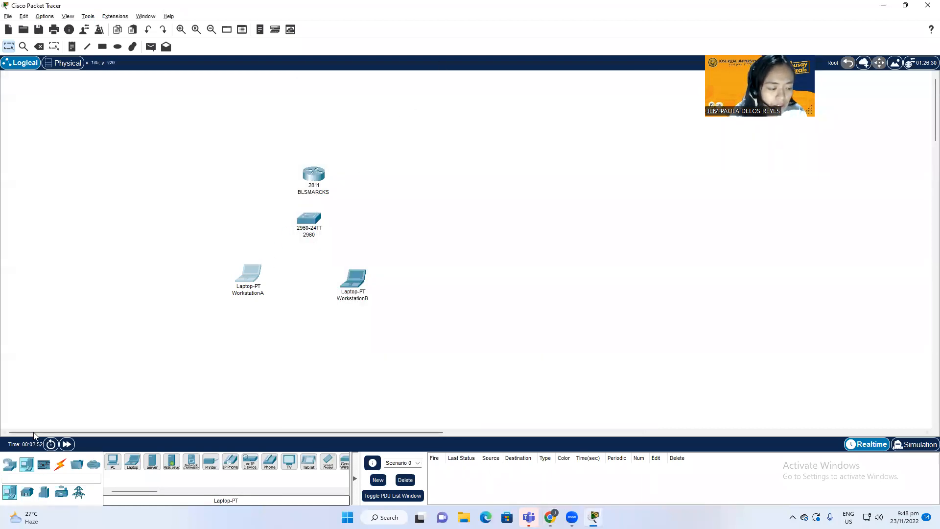
{"action": "left_click", "coordinate": [59, 464]}
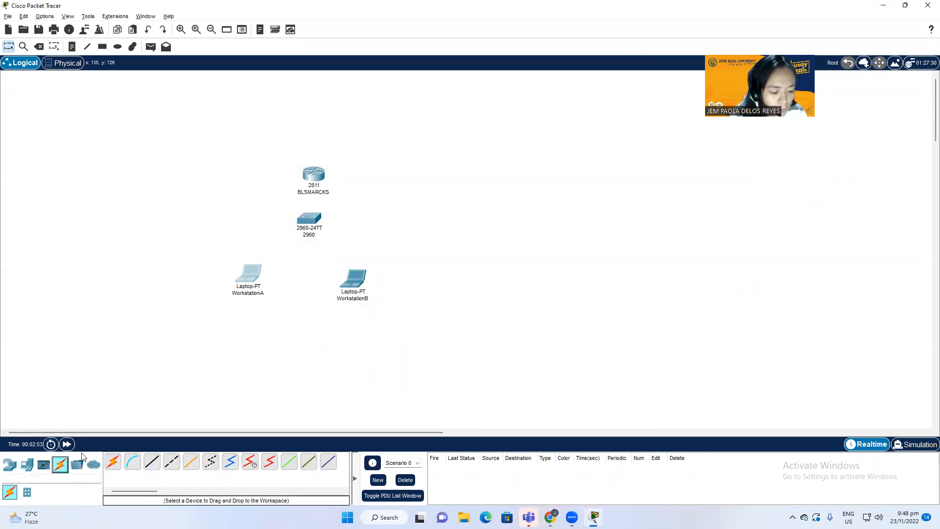
{"action": "left_click", "coordinate": [146, 463]}
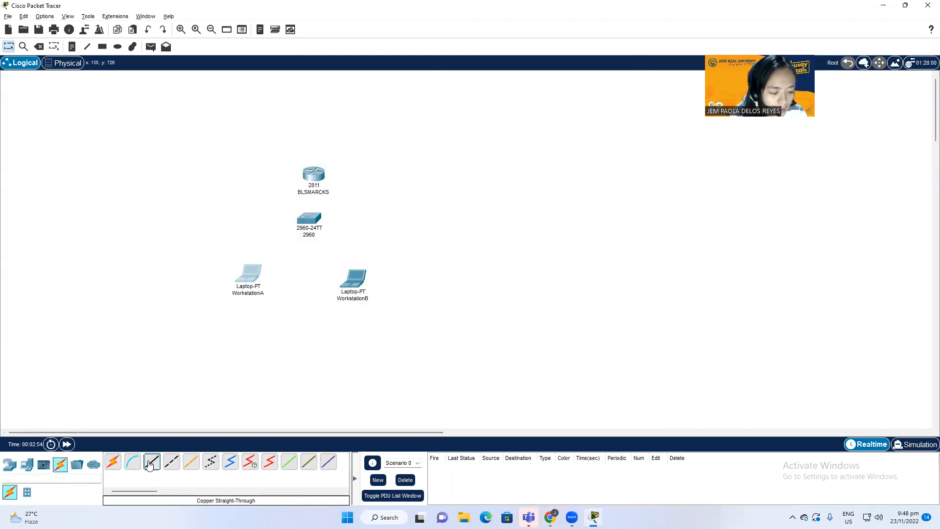
{"action": "left_click", "coordinate": [249, 273]}
{"action": "left_click", "coordinate": [275, 311]}
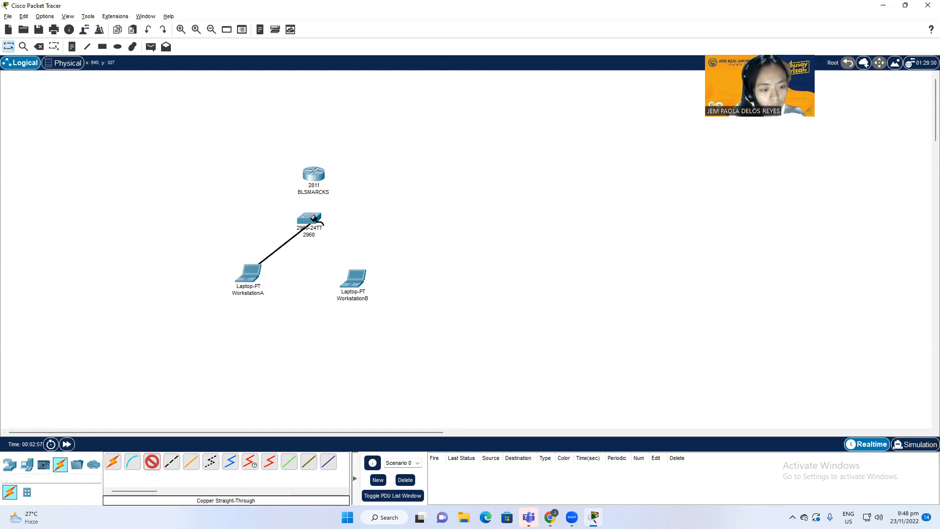
{"action": "left_click", "coordinate": [314, 216]}
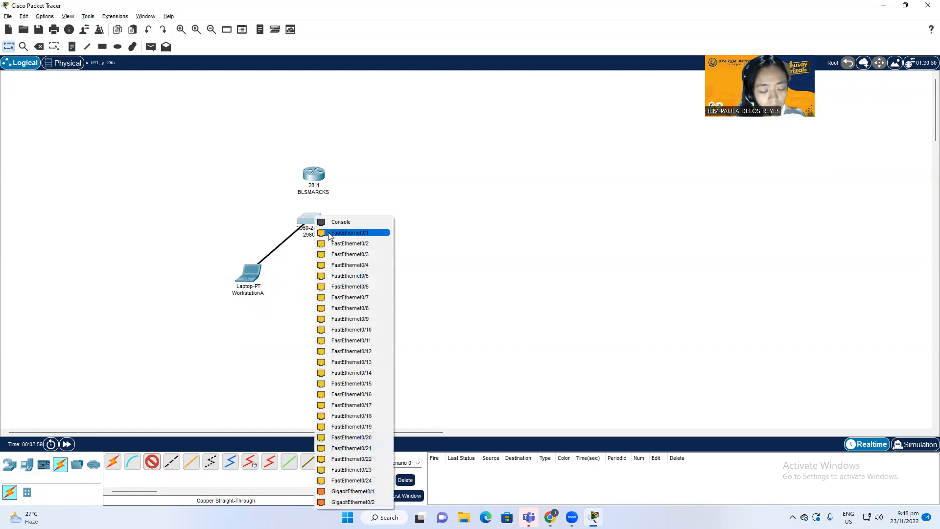
{"action": "left_click", "coordinate": [329, 232]}
Step: Cable WorkstationB's FastEthernet0 to switch port FastEthernet0/2 and check the PDF topology
{"action": "left_click", "coordinate": [152, 461]}
{"action": "left_click", "coordinate": [357, 277]}
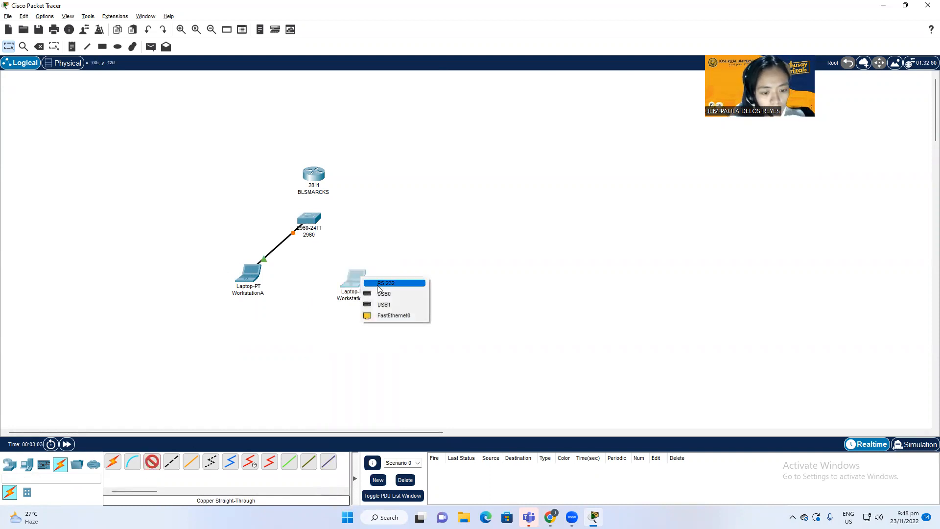
{"action": "left_click", "coordinate": [387, 315]}
{"action": "left_click", "coordinate": [313, 216]}
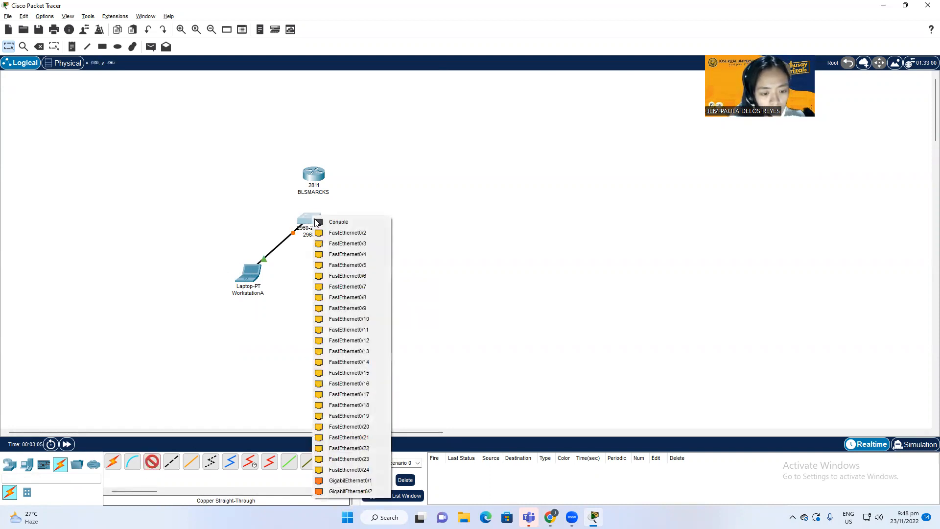
{"action": "left_click", "coordinate": [343, 236]}
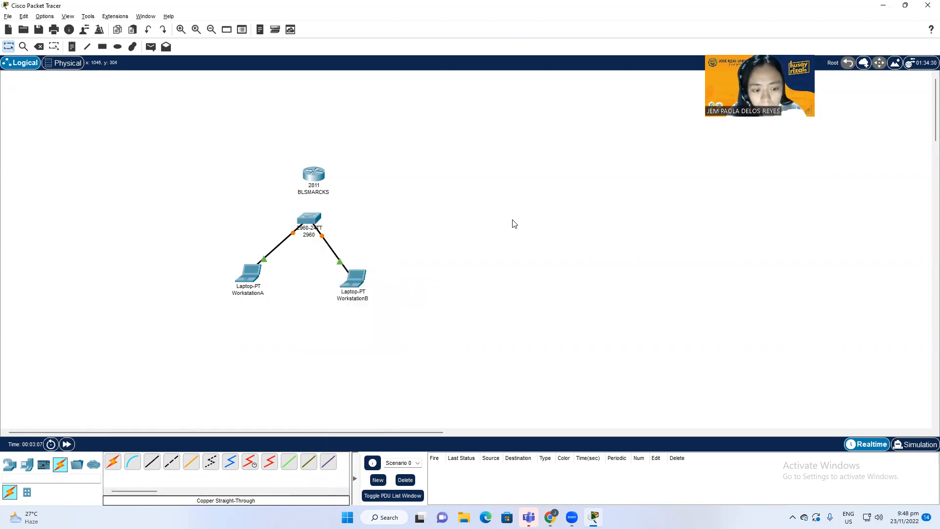
{"action": "key", "text": "alt+Tab"}
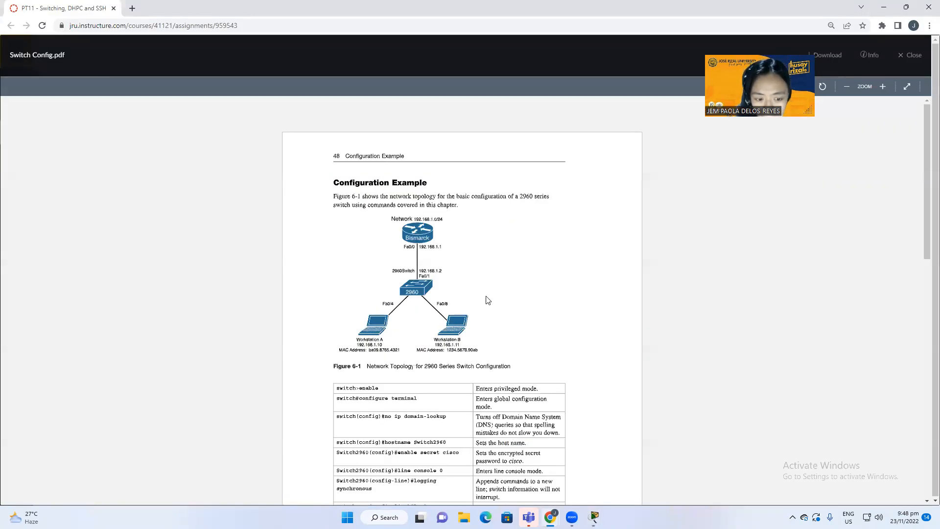
{"action": "key", "text": "alt+Tab"}
Step: Delete both laptop cables and link router Fa0/0 to switch Fa0/1 instead
{"action": "left_click", "coordinate": [41, 47]}
{"action": "left_click", "coordinate": [323, 237]}
{"action": "left_click", "coordinate": [290, 235]}
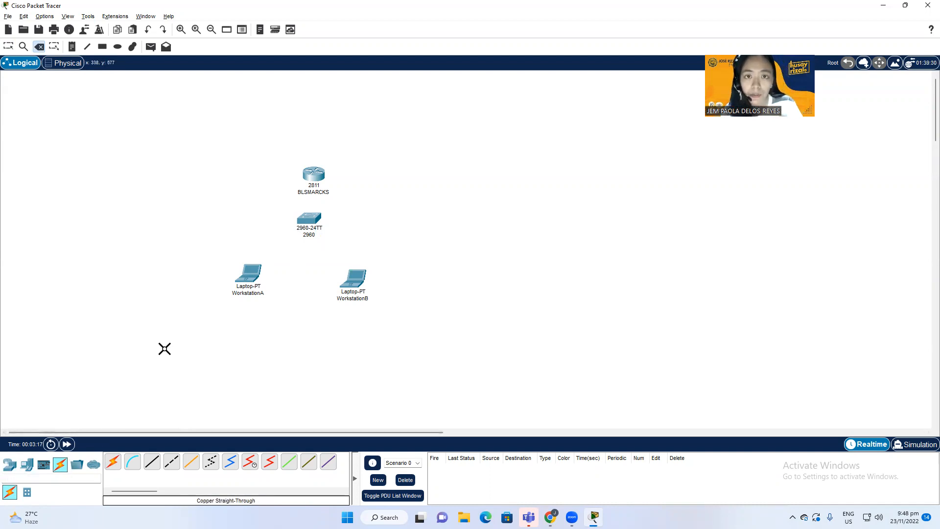
{"action": "left_click", "coordinate": [66, 469]}
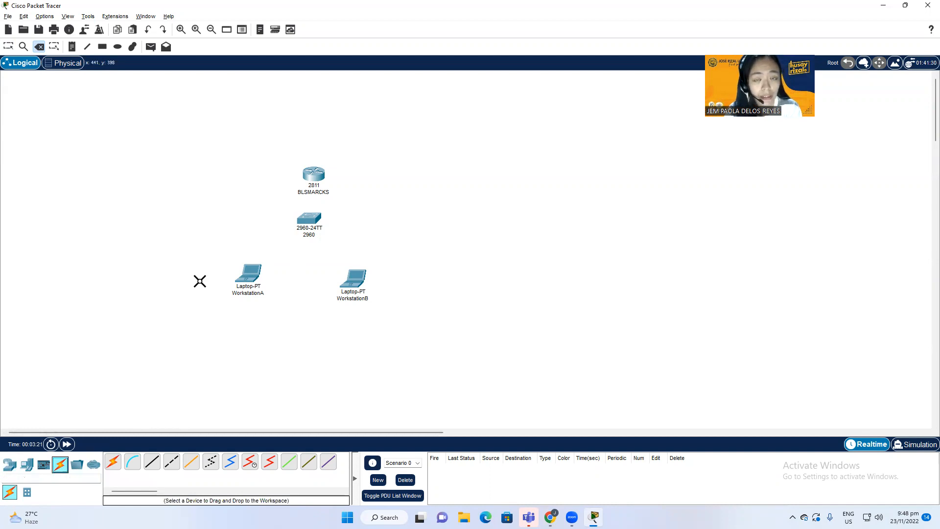
{"action": "left_click", "coordinate": [152, 462]}
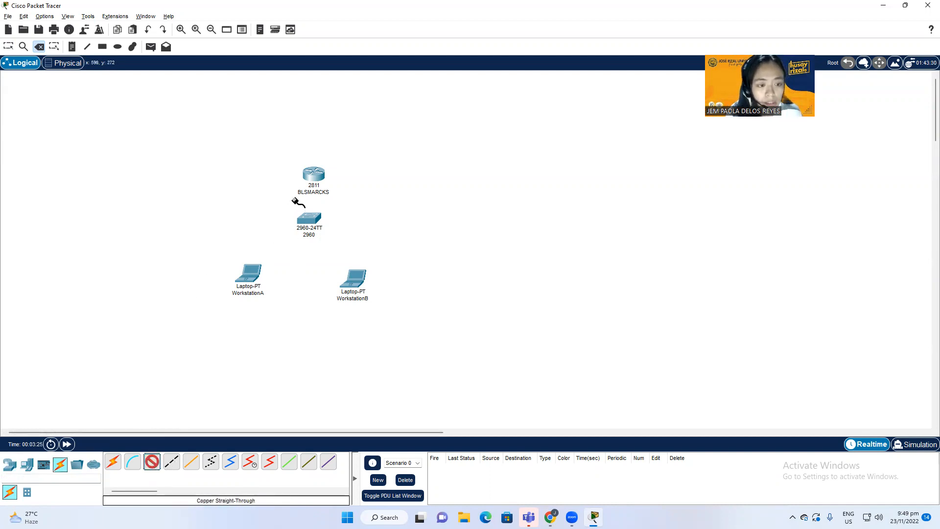
{"action": "left_click", "coordinate": [314, 175]}
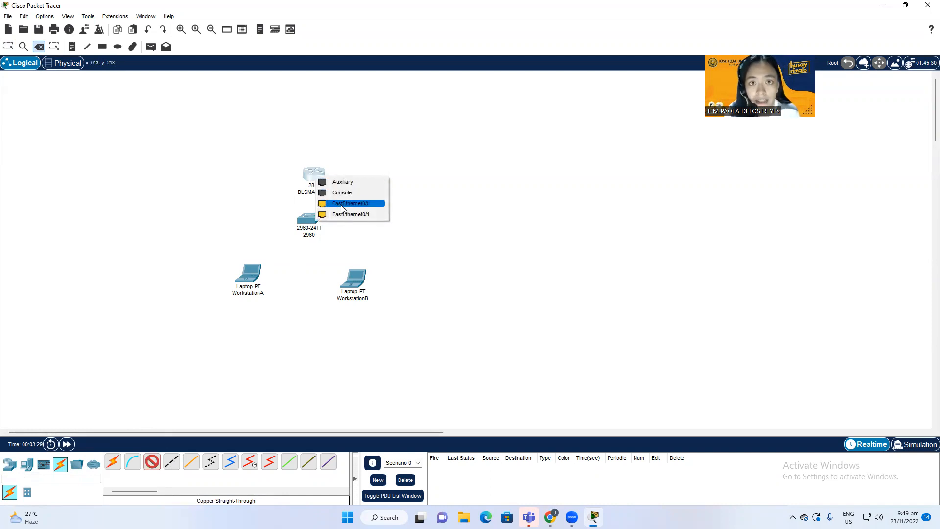
{"action": "left_click", "coordinate": [341, 203]}
{"action": "left_click", "coordinate": [309, 219]}
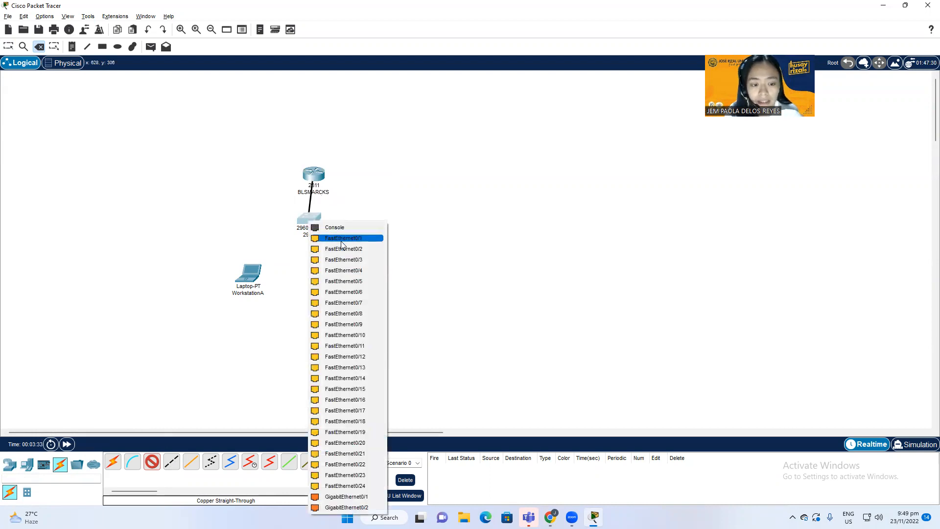
{"action": "left_click", "coordinate": [342, 239]}
Step: Move the switch and laptops lower and recable WorkstationA's FastEthernet0 to the switch
{"action": "left_click_drag", "start_coordinate": [309, 220], "coordinate": [310, 248]}
{"action": "left_click_drag", "start_coordinate": [352, 276], "coordinate": [368, 290]}
{"action": "left_click_drag", "start_coordinate": [256, 279], "coordinate": [256, 307]}
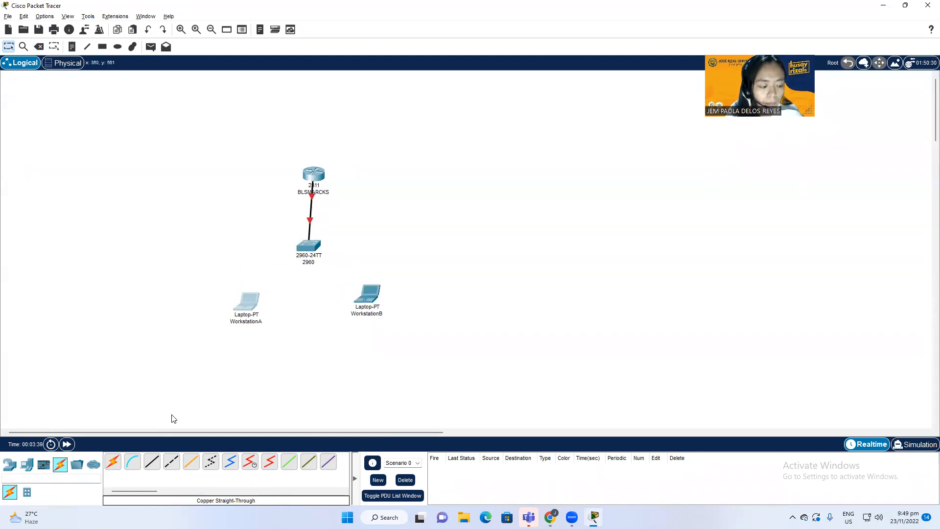
{"action": "left_click", "coordinate": [148, 467]}
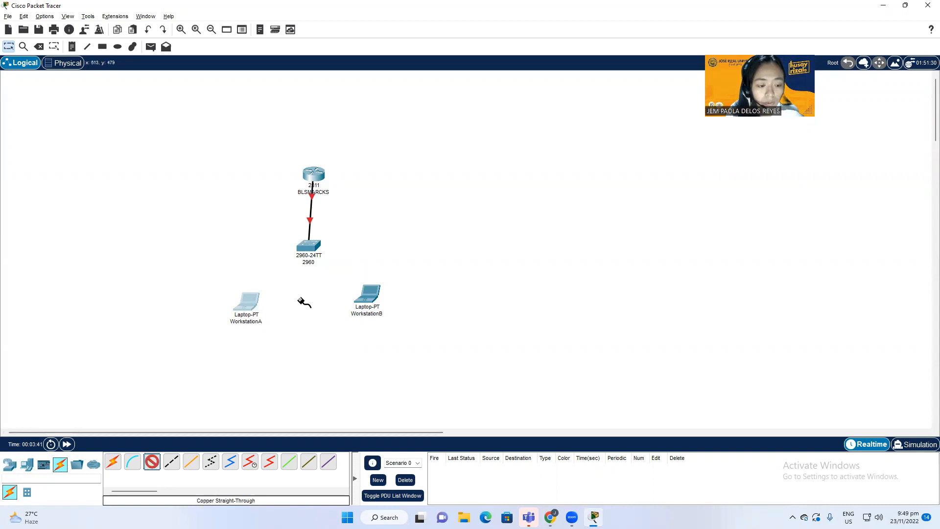
{"action": "left_click", "coordinate": [308, 248]}
{"action": "left_click", "coordinate": [323, 260]}
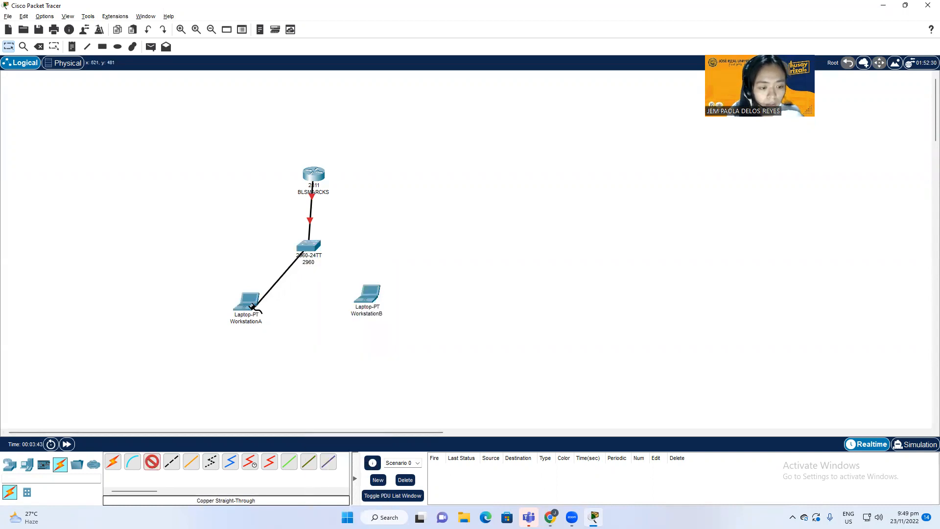
{"action": "left_click", "coordinate": [252, 309]}
{"action": "left_click", "coordinate": [283, 346]}
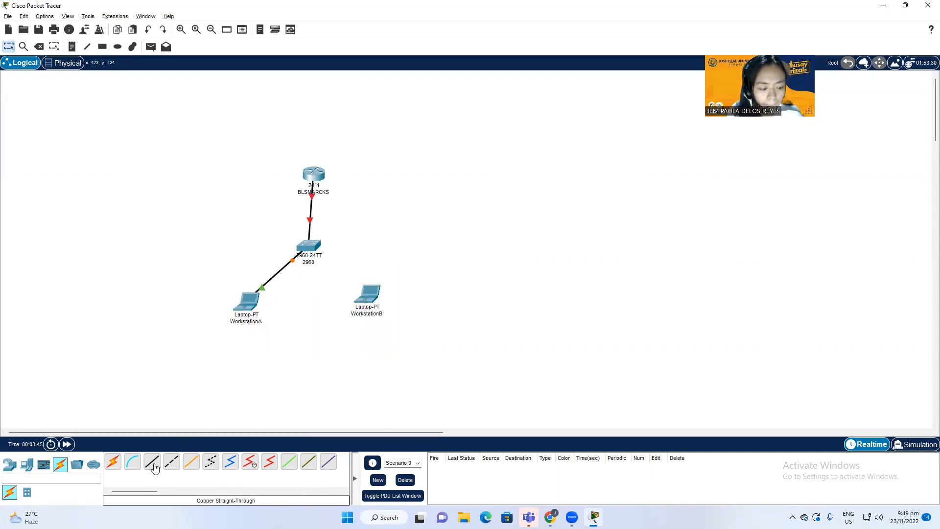
Step: Connect WorkstationB's FastEthernet0 to switch port FastEthernet0/3
{"action": "left_click", "coordinate": [309, 250]}
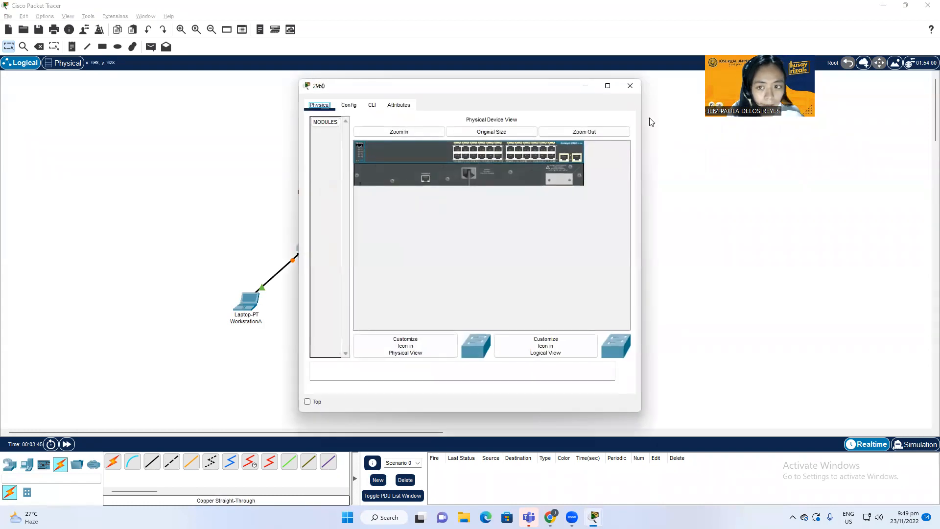
{"action": "left_click", "coordinate": [630, 86]}
{"action": "left_click", "coordinate": [152, 462]}
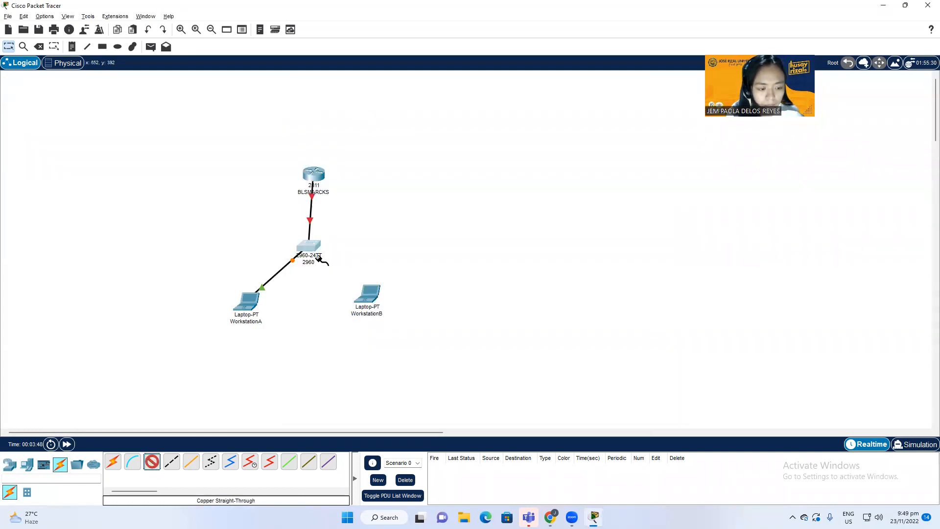
{"action": "left_click", "coordinate": [312, 247]}
{"action": "left_click", "coordinate": [361, 263]}
{"action": "left_click", "coordinate": [370, 293]}
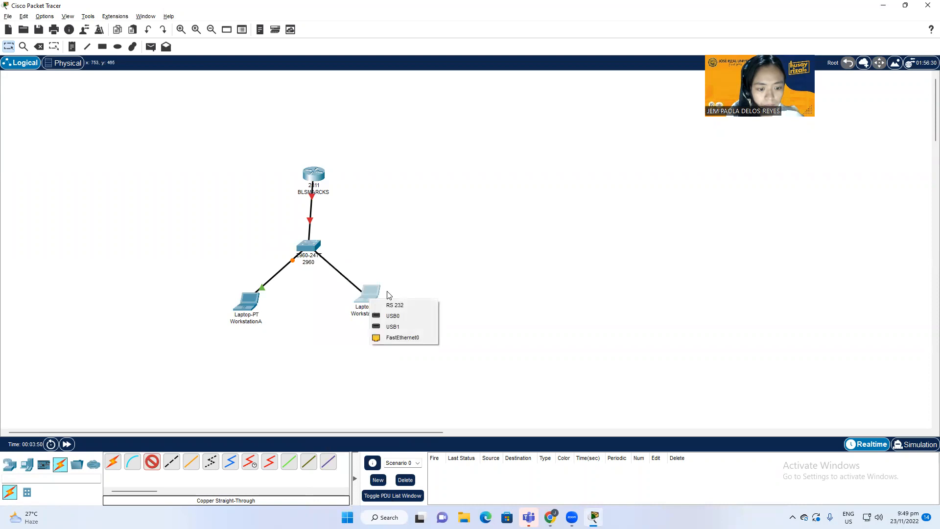
{"action": "left_click", "coordinate": [392, 341]}
Step: Set router BLSMARCKS's FastEthernet0/0 Port Status to On in the Config tab
{"action": "left_click", "coordinate": [314, 175]}
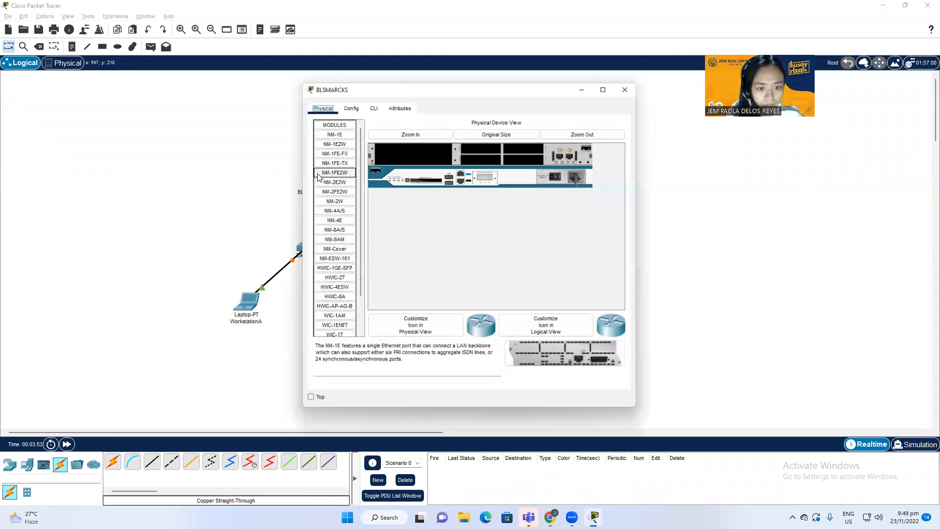
{"action": "left_click", "coordinate": [352, 108]}
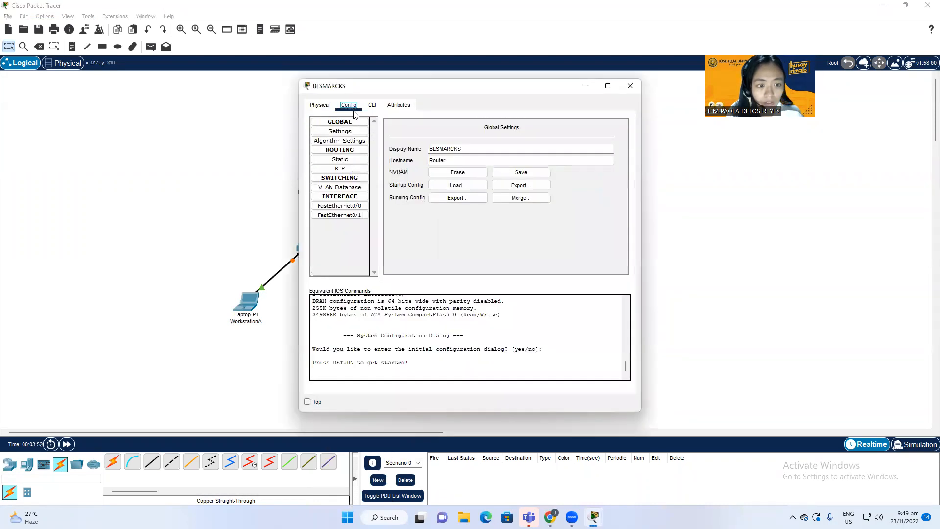
{"action": "left_click", "coordinate": [356, 206]}
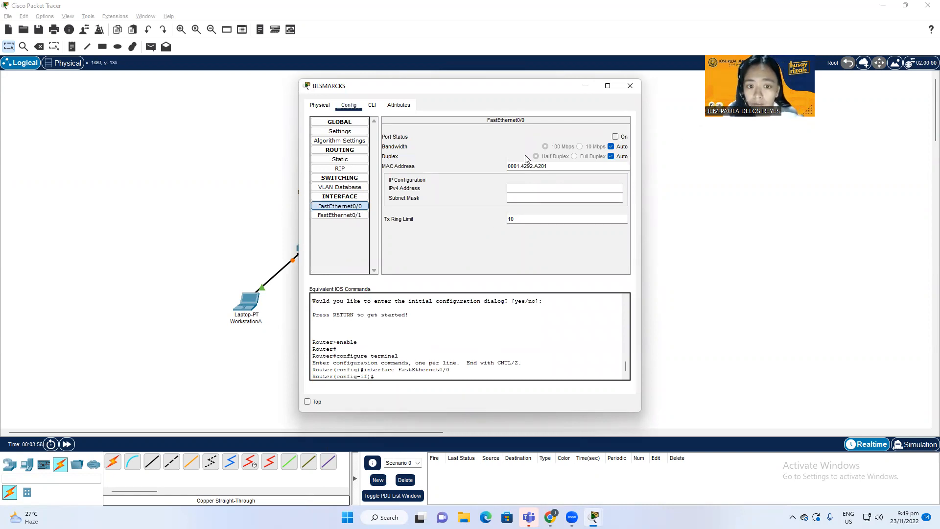
{"action": "left_click", "coordinate": [616, 137]}
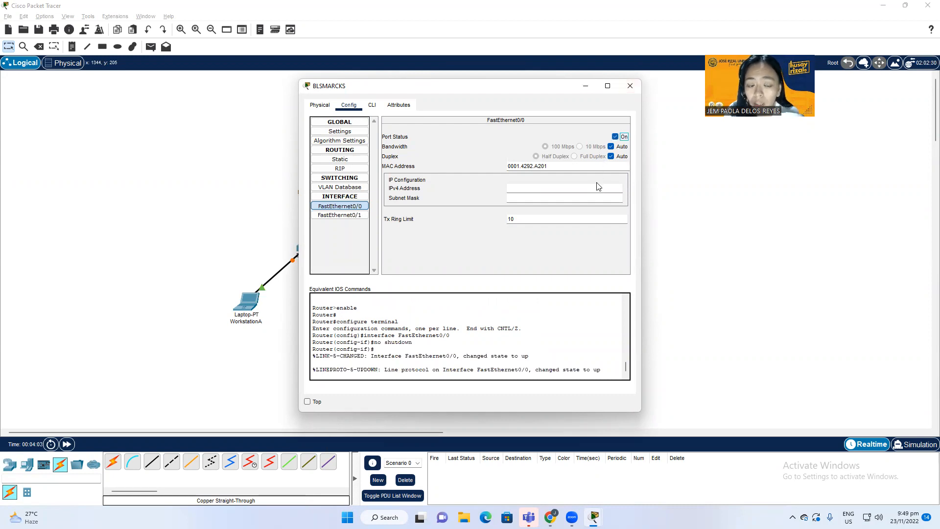
{"action": "left_click", "coordinate": [627, 89]}
{"action": "left_click", "coordinate": [310, 247]}
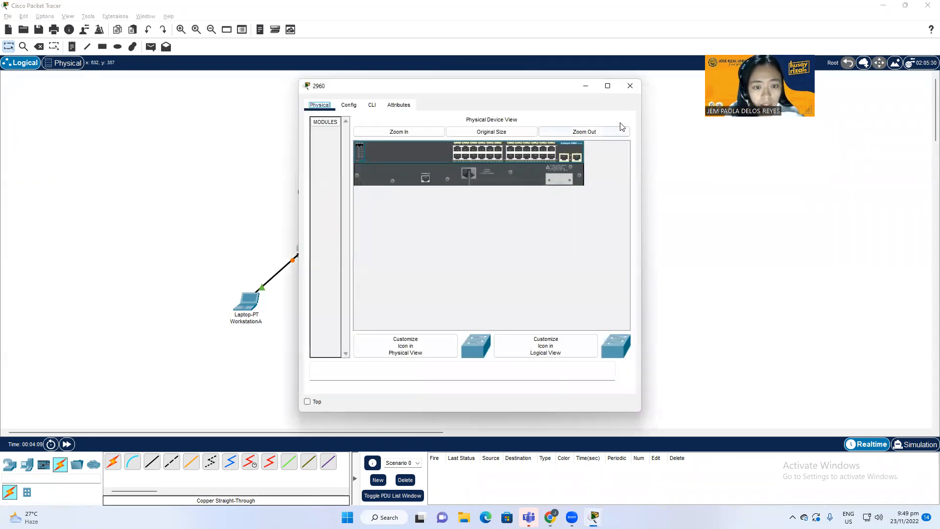
Step: Look through the 2960 switch's and WorkstationA's configuration windows, then close them
{"action": "left_click", "coordinate": [349, 105]}
{"action": "left_click", "coordinate": [339, 150]}
{"action": "left_click", "coordinate": [348, 161]}
{"action": "left_click", "coordinate": [630, 86]}
{"action": "left_click", "coordinate": [249, 299]}
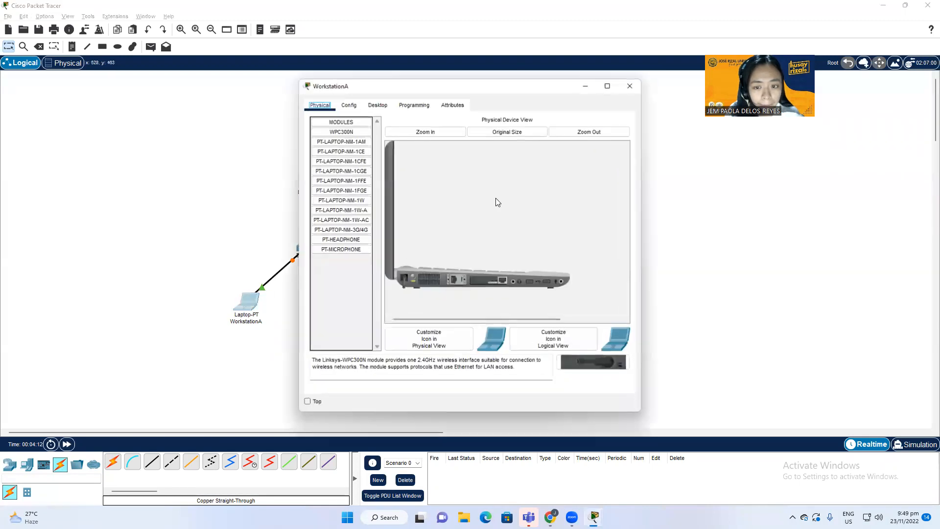
{"action": "left_click", "coordinate": [347, 106]}
{"action": "left_click", "coordinate": [319, 105]}
{"action": "left_click", "coordinate": [630, 85]}
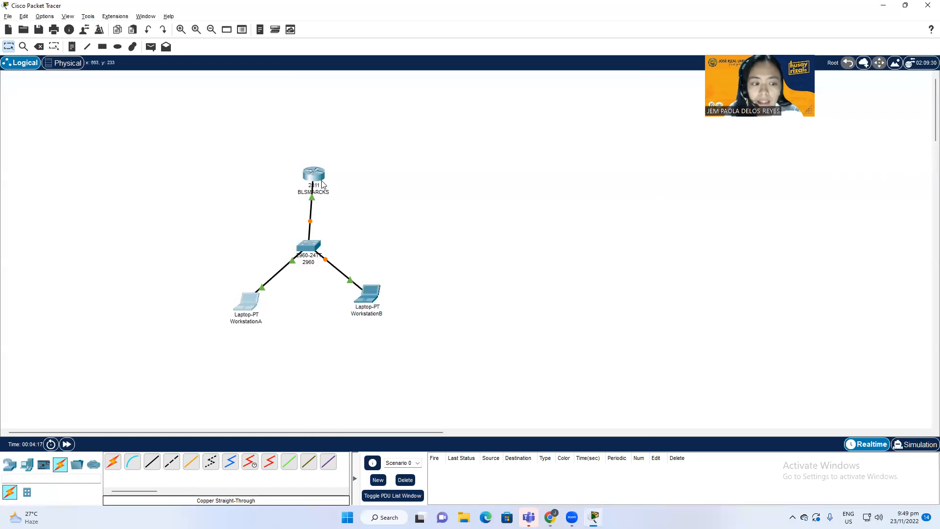
Step: Open router BLSMARCKS's FastEthernet0/0 interface settings
{"action": "left_click", "coordinate": [313, 181]}
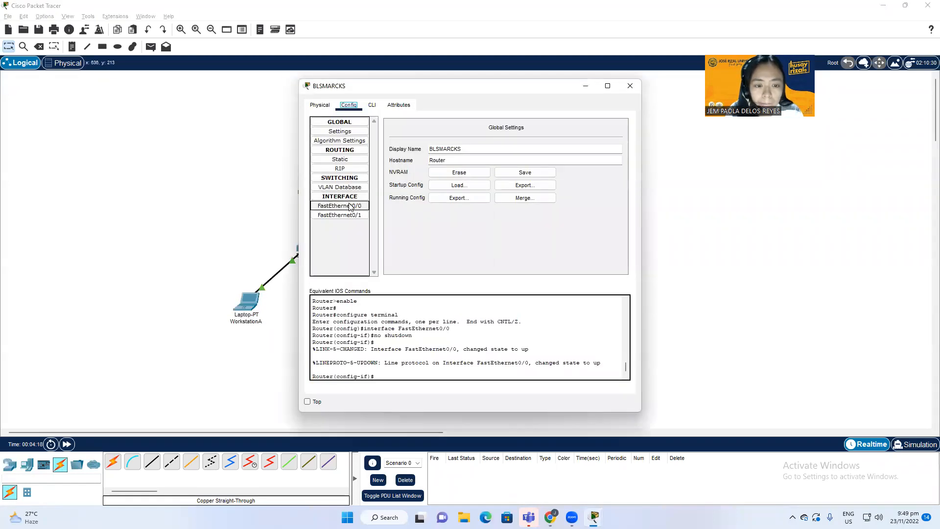
{"action": "left_click", "coordinate": [352, 207]}
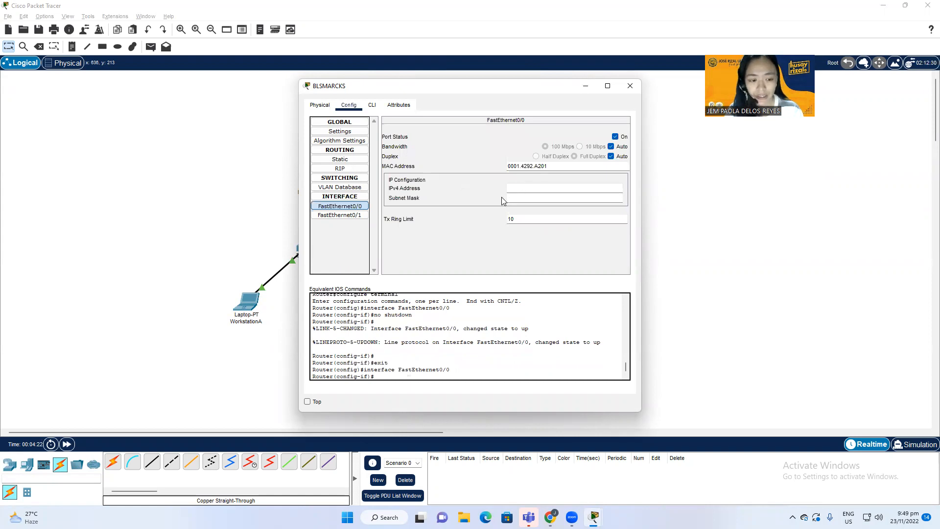
{"action": "key", "text": "alt+Tab"}
{"action": "key", "text": "alt+Tab"}
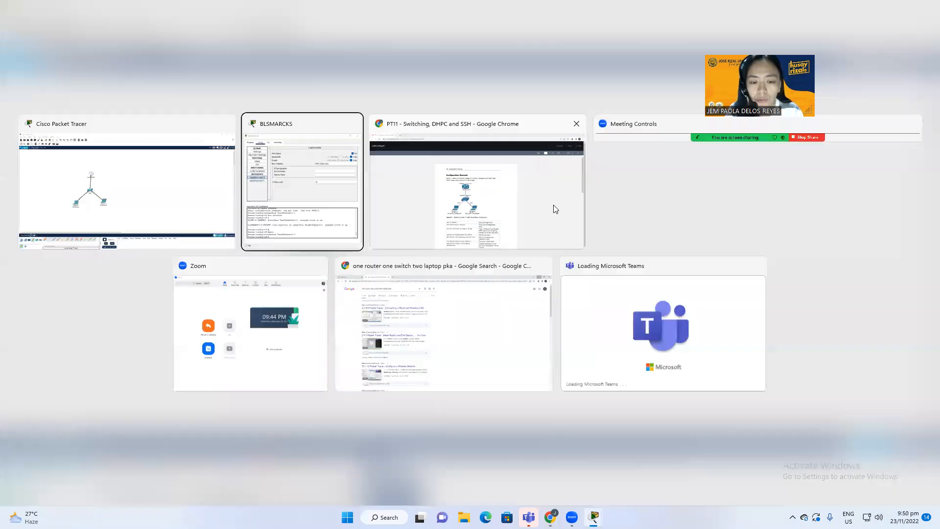
Step: Read Bismarck's Fa0/0 address 192.168.1.1 in the PDF, then return to the router's settings
{"action": "left_click", "coordinate": [556, 209]}
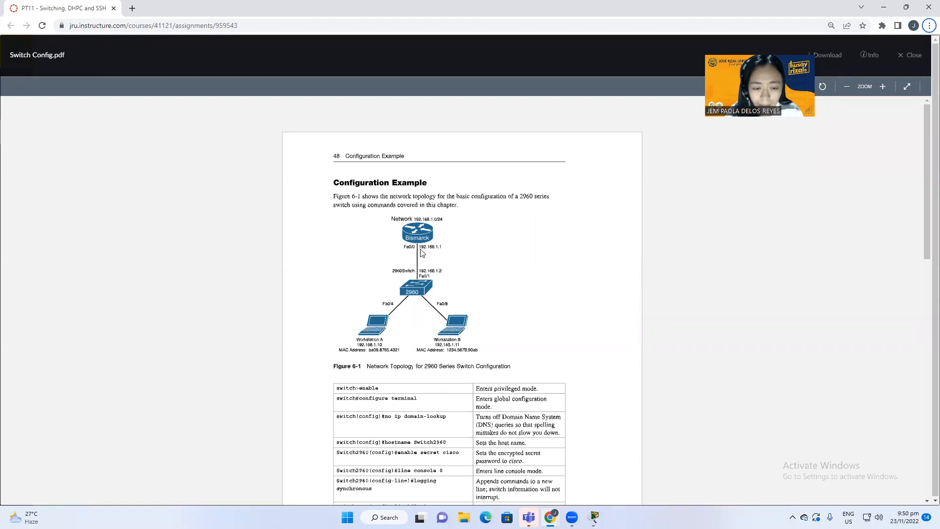
{"action": "left_click", "coordinate": [421, 247]}
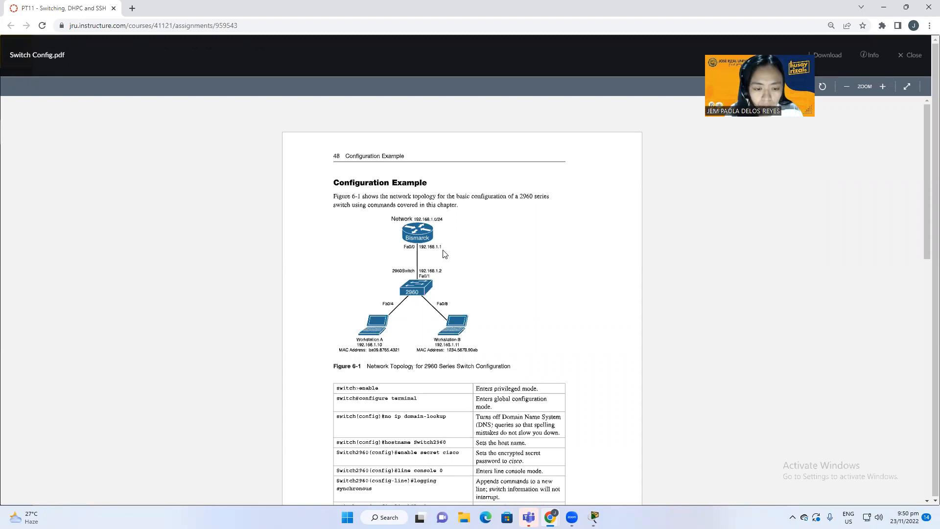
{"action": "key", "text": "alt+Tab"}
{"action": "left_click", "coordinate": [312, 179]}
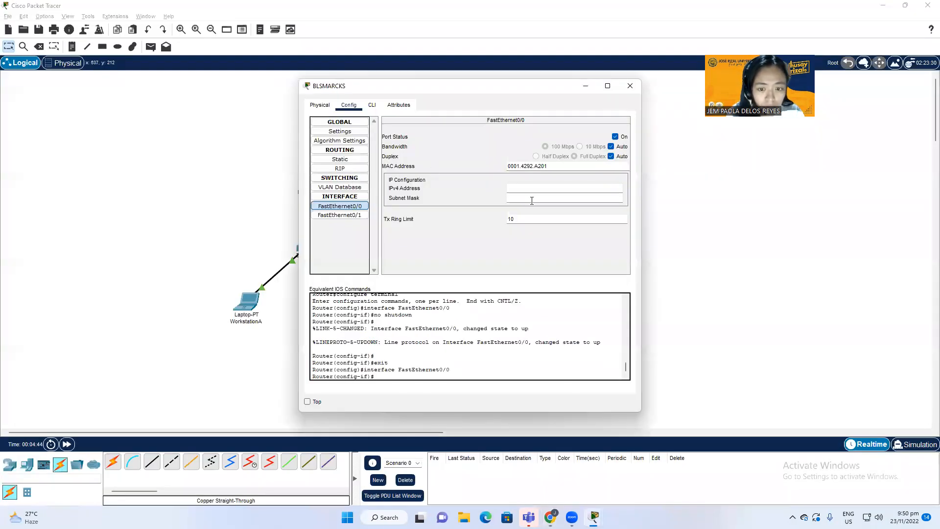
Step: Give FastEthernet0/0 IP 192.169.1.1, mask 255.255.255.0, port on, auto bandwidth and duplex
{"action": "left_click", "coordinate": [615, 137]}
{"action": "left_click", "coordinate": [611, 147]}
{"action": "left_click", "coordinate": [610, 156]}
{"action": "left_click", "coordinate": [565, 188]}
{"action": "type", "text": "192.169.1.1"}
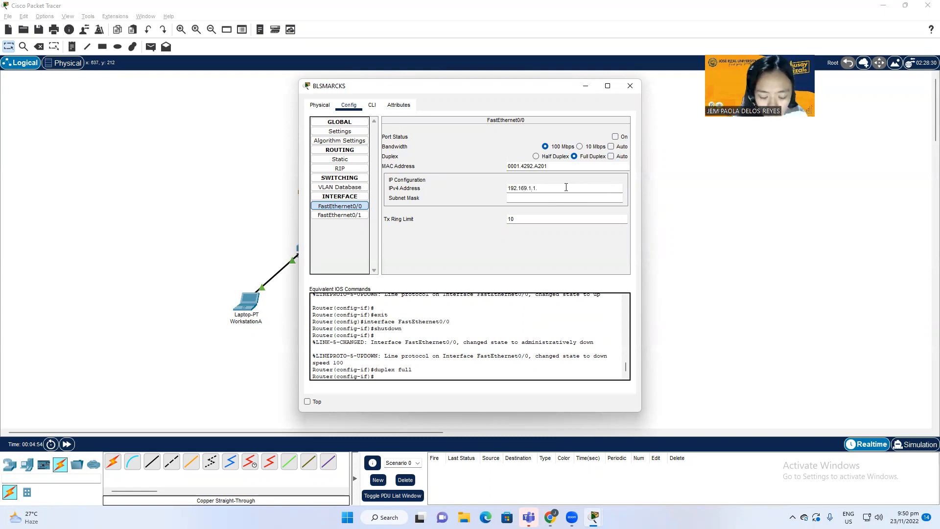
{"action": "left_click", "coordinate": [589, 197]}
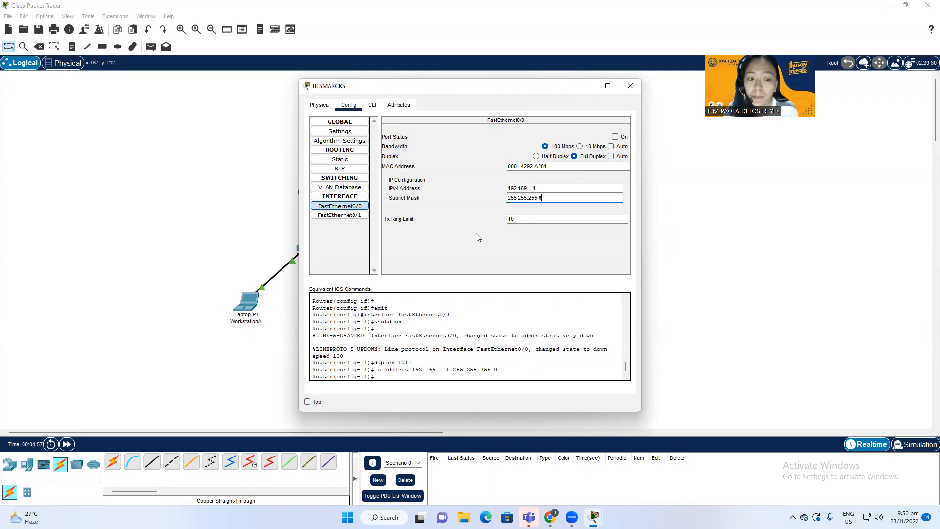
{"action": "left_click", "coordinate": [615, 137]}
{"action": "left_click", "coordinate": [611, 147]}
{"action": "left_click", "coordinate": [611, 156]}
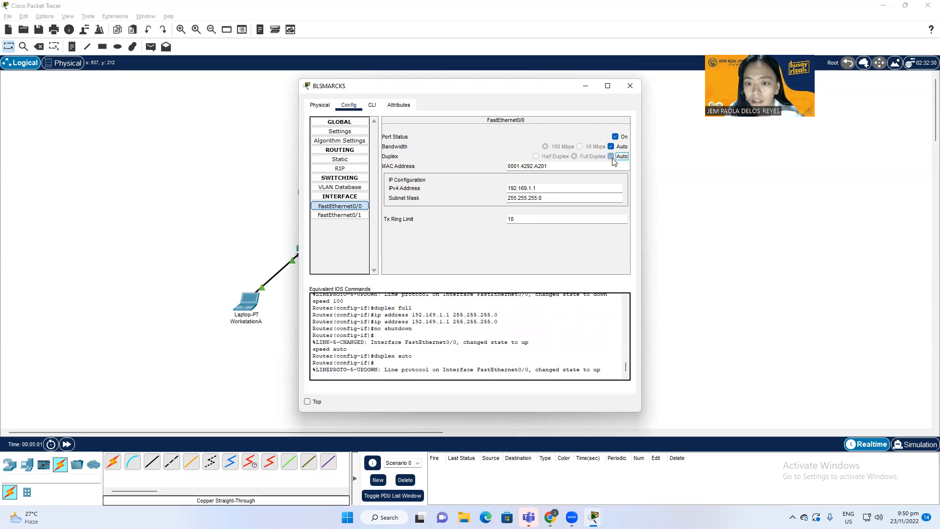
{"action": "left_click", "coordinate": [648, 176]}
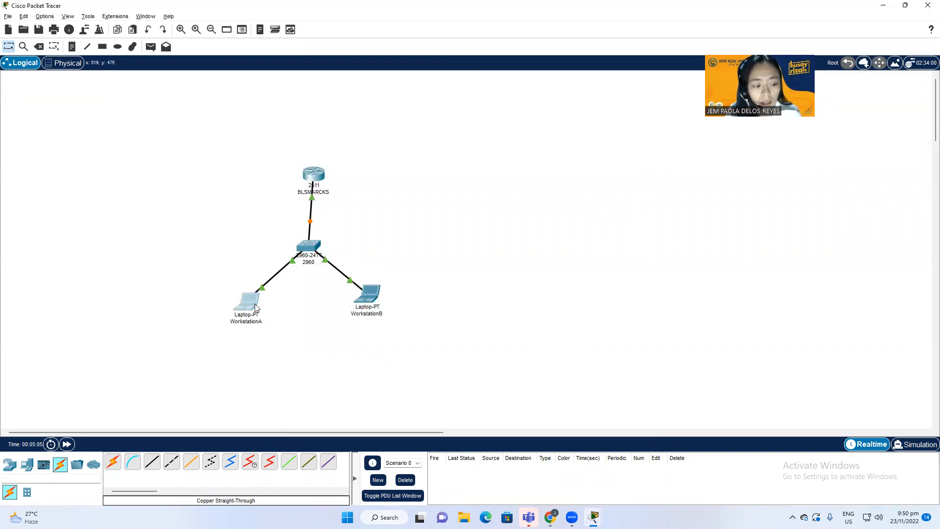
Step: Turn off WorkstationA's FastEthernet0 port and fix its link at 100 Mbps full duplex
{"action": "left_click", "coordinate": [255, 308]}
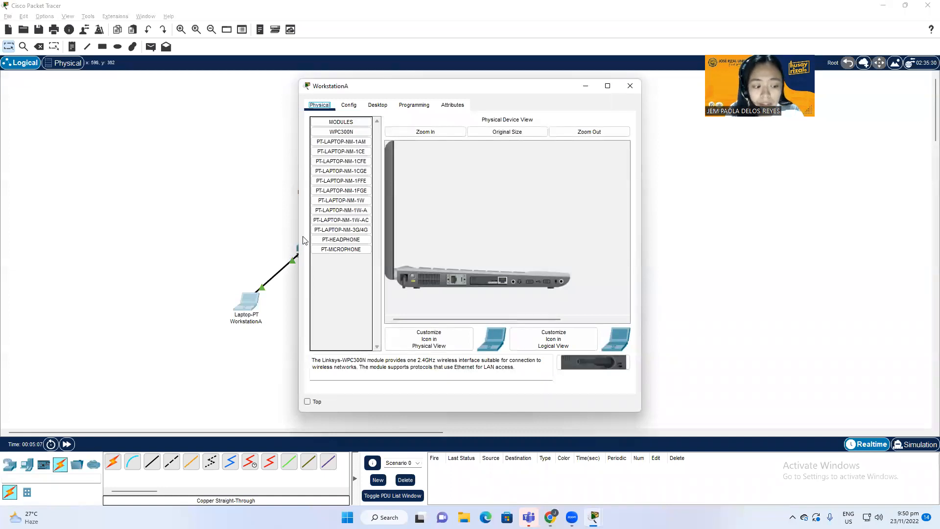
{"action": "left_click", "coordinate": [349, 107]}
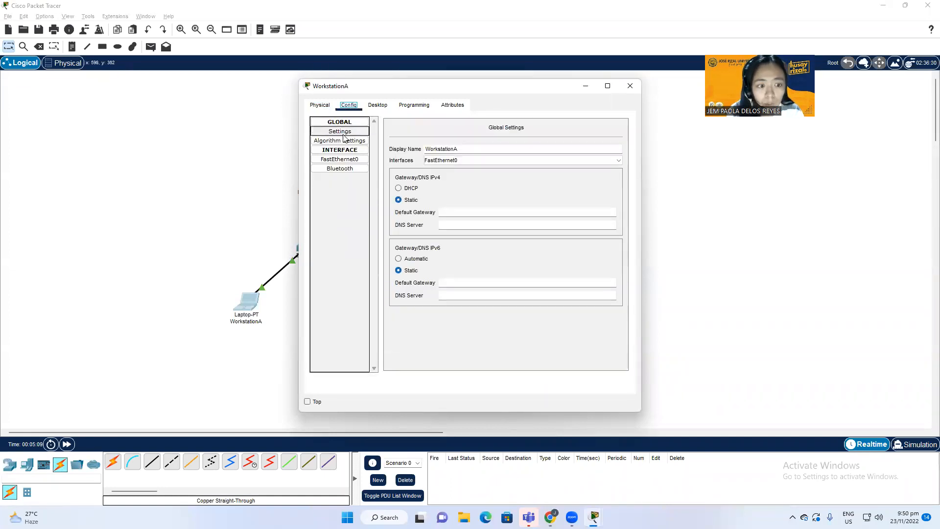
{"action": "left_click", "coordinate": [340, 159]}
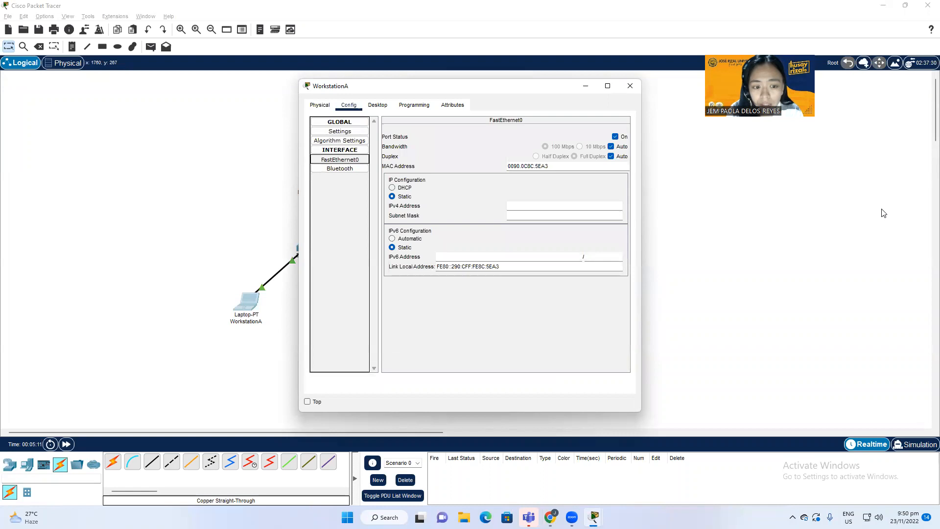
{"action": "left_click", "coordinate": [615, 137]}
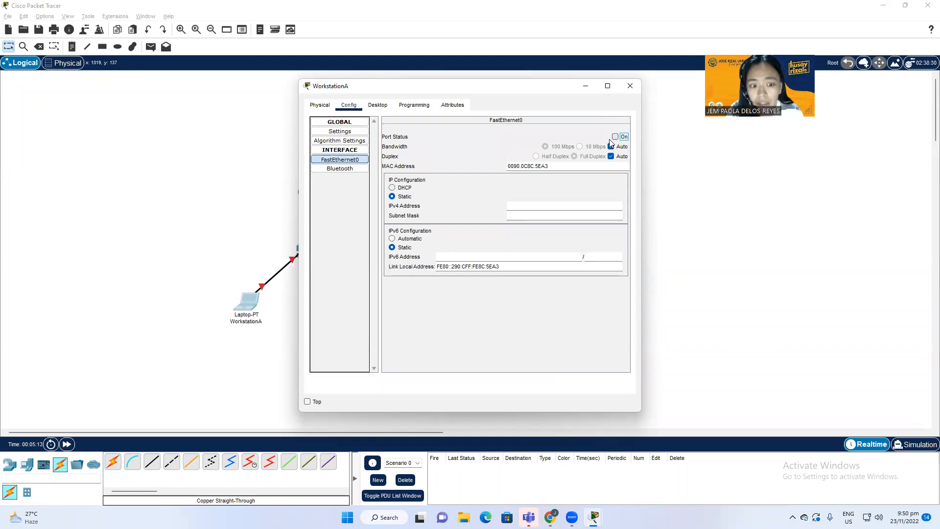
{"action": "left_click", "coordinate": [610, 146]}
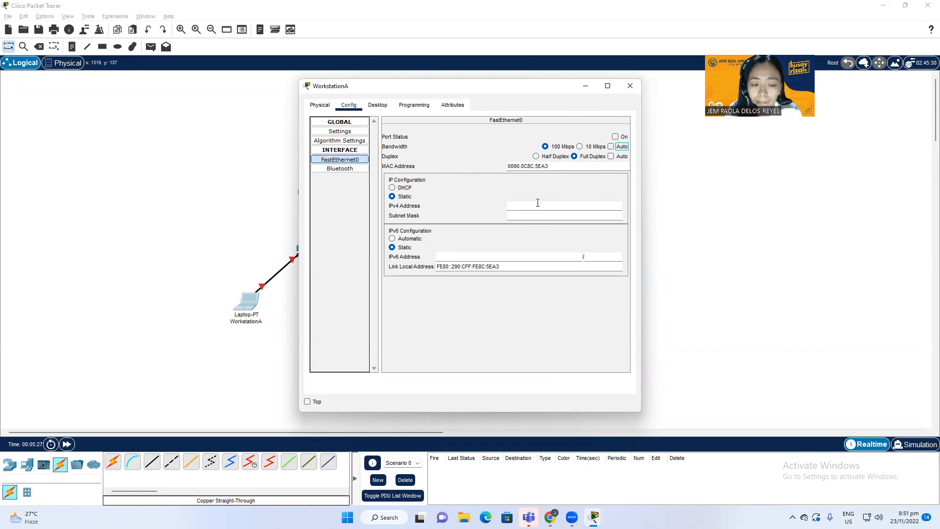
{"action": "key", "text": "super+Tab"}
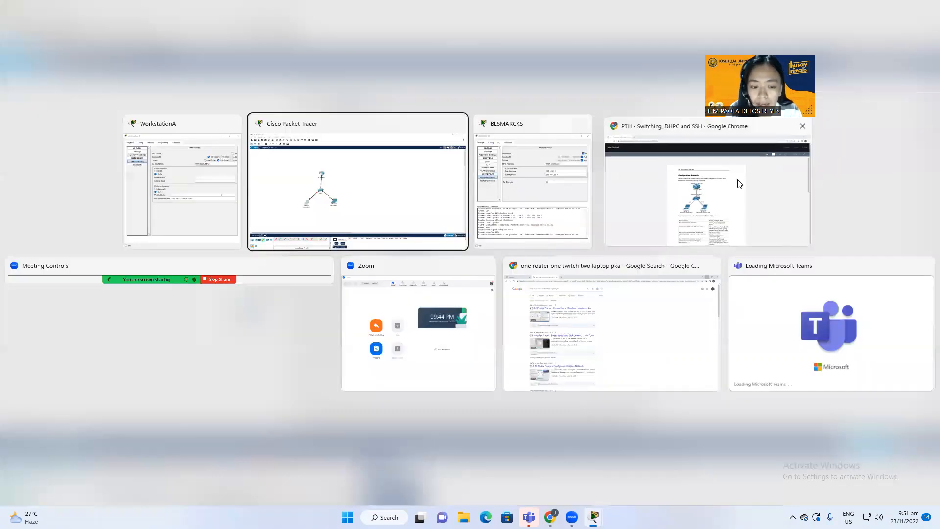
Step: Using the reference PDF, give WorkstationA's FastEthernet0 IP 192.168.1.10 with mask 255.255.255.0
{"action": "left_click", "coordinate": [739, 184]}
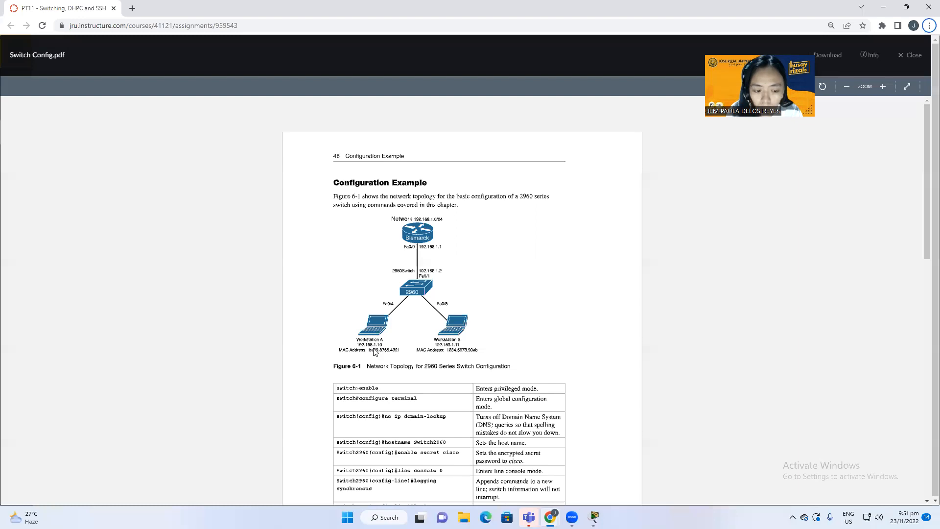
{"action": "key", "text": "alt+Tab"}
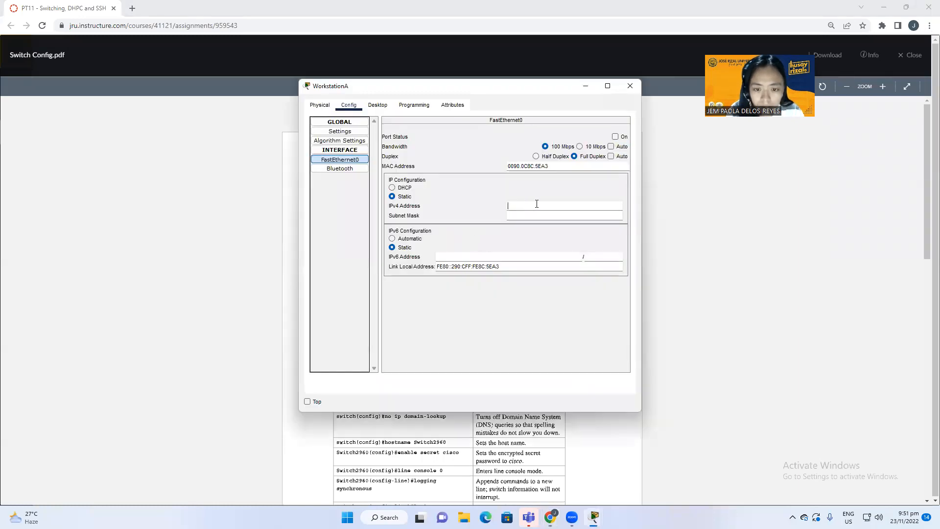
{"action": "left_click", "coordinate": [560, 209]}
{"action": "type", "text": "192.168.1.10"}
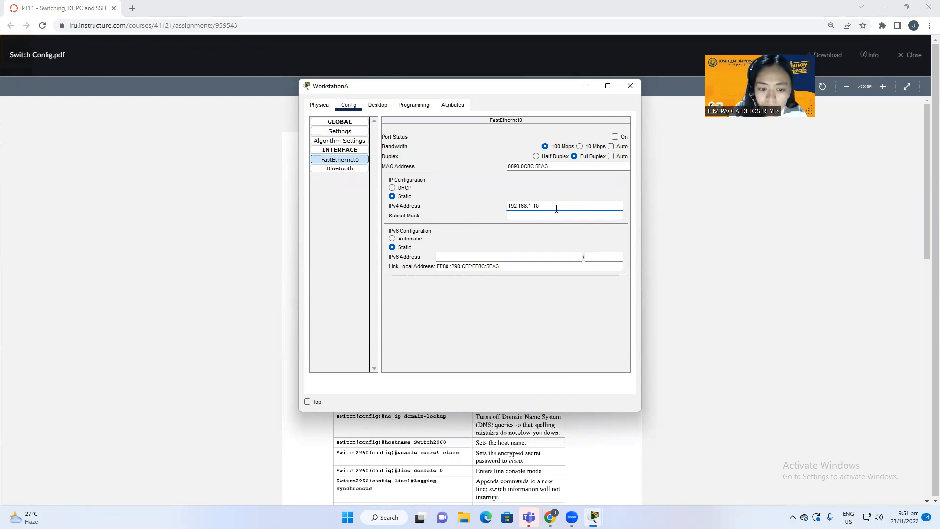
{"action": "key", "text": "Return"}
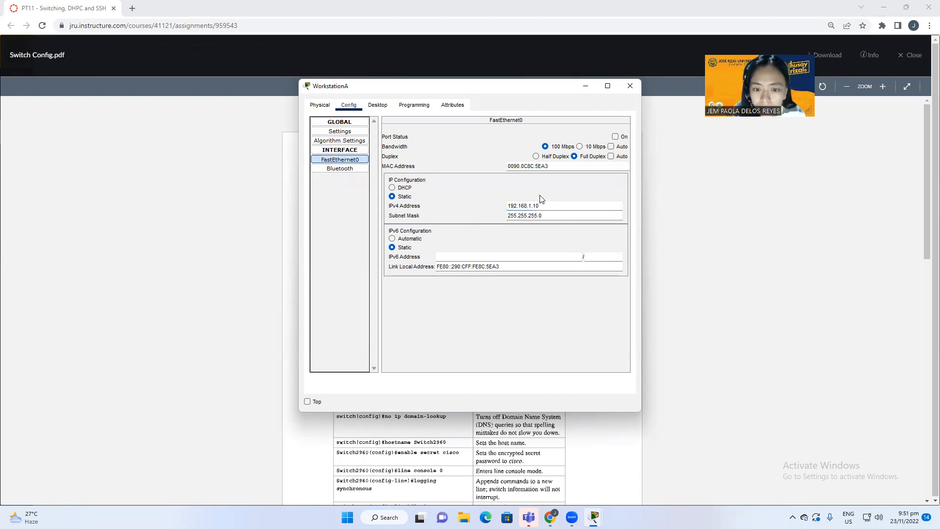
Step: Replace WorkstationA's MAC address with ba09.8765.4321
{"action": "left_click_drag", "start_coordinate": [565, 167], "coordinate": [491, 145]}
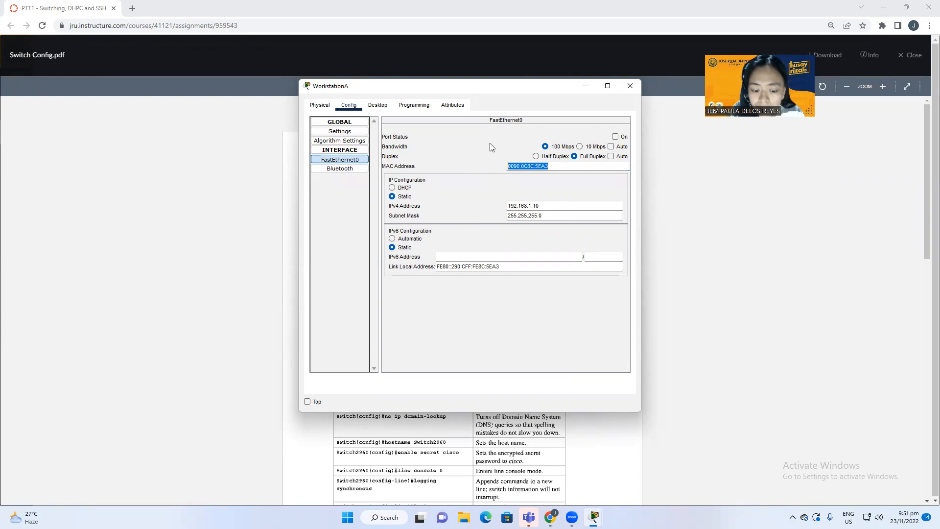
{"action": "left_click_drag", "start_coordinate": [488, 86], "coordinate": [692, 168]}
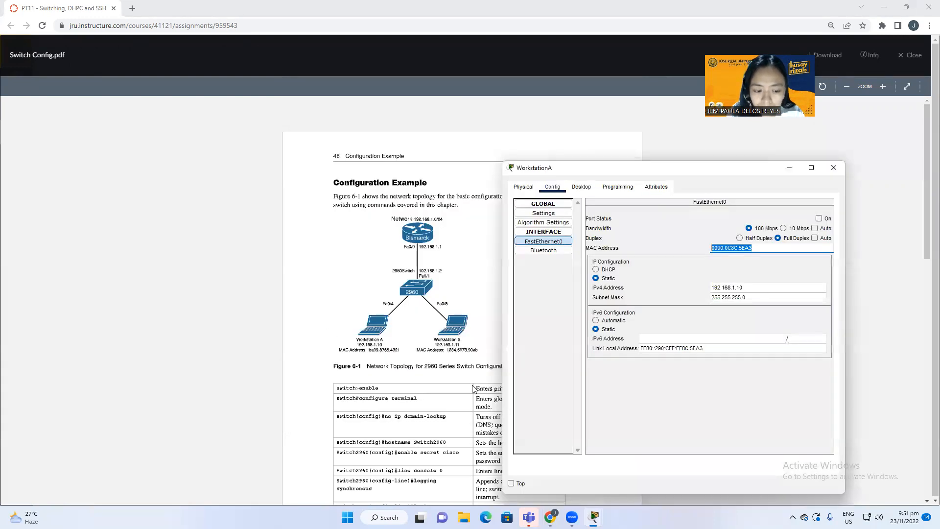
{"action": "type", "text": "b"}
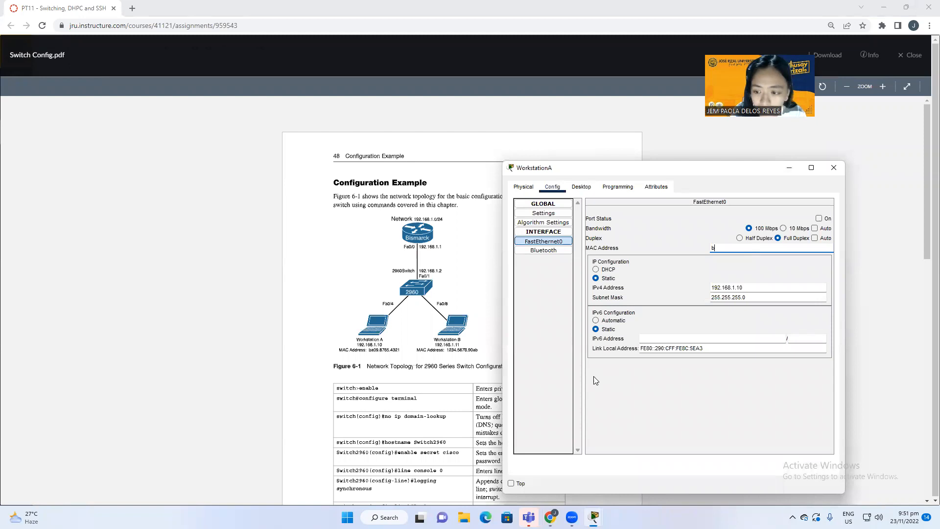
{"action": "type", "text": "a09.8765.4321"}
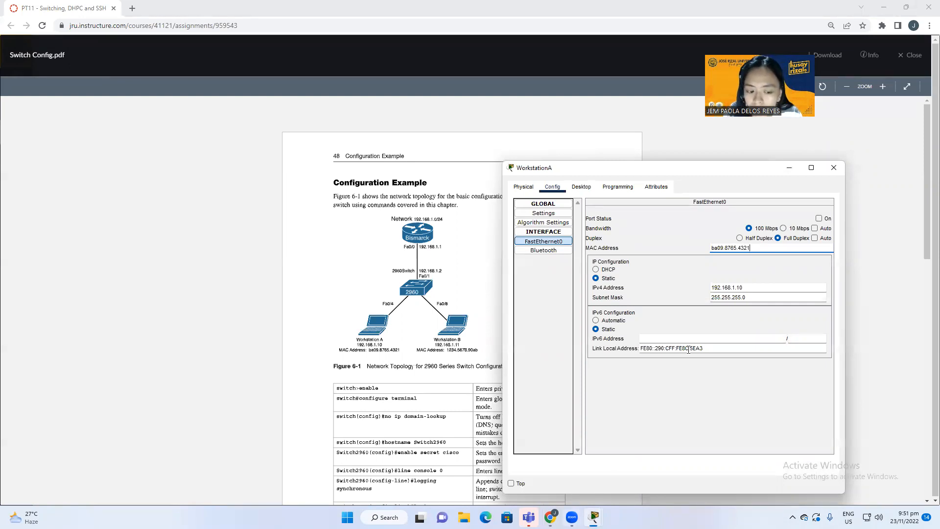
{"action": "left_click", "coordinate": [753, 399]}
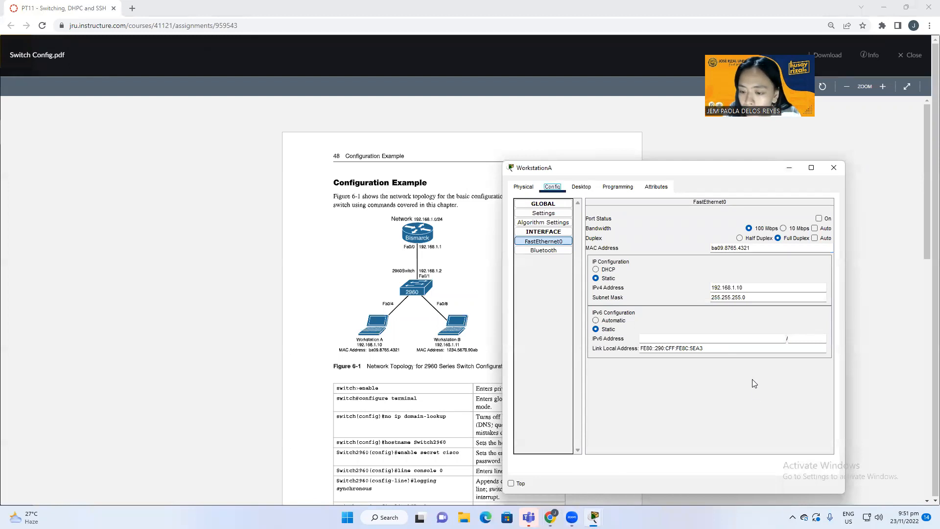
Step: Turn WorkstationA's port back on with automatic bandwidth and duplex
{"action": "left_click", "coordinate": [818, 218]}
{"action": "left_click", "coordinate": [814, 229]}
{"action": "left_click", "coordinate": [814, 238]}
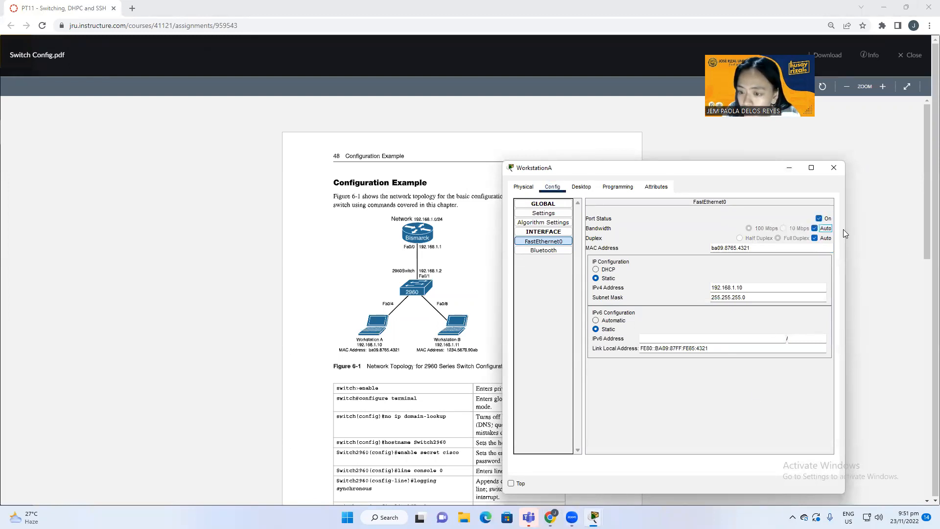
{"action": "left_click", "coordinate": [862, 220]}
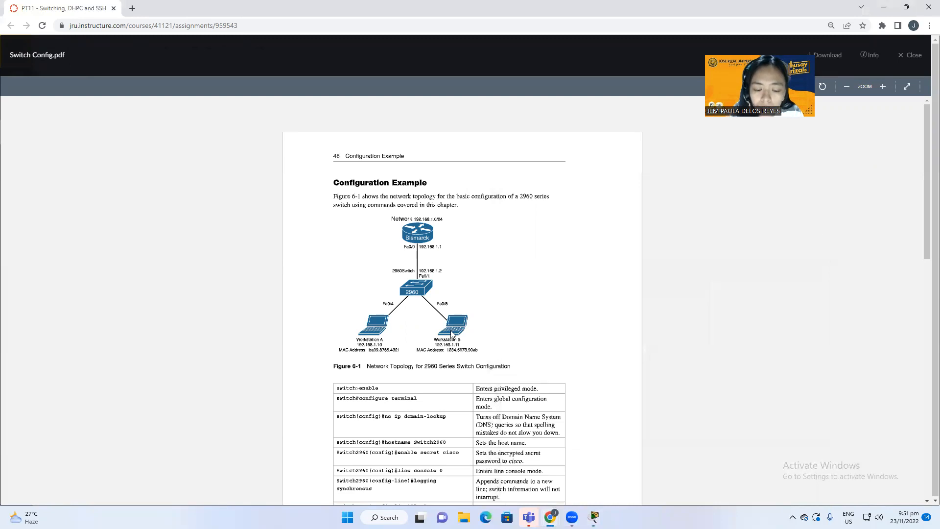
{"action": "key", "text": "super+Tab"}
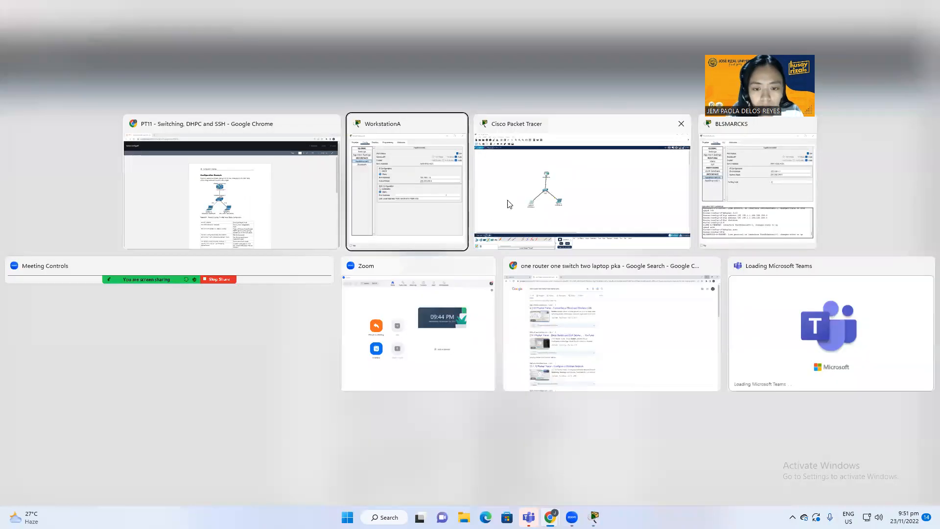
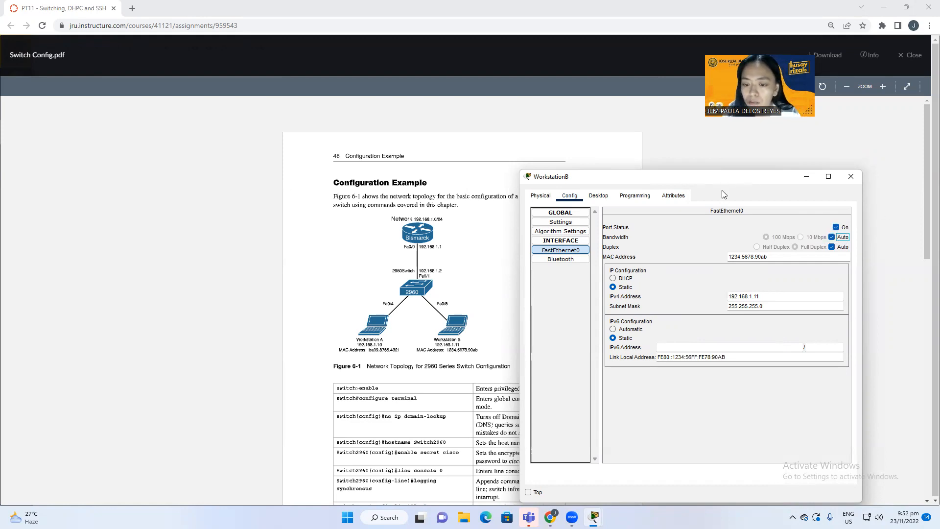
Step: Bring the Switch Config.pdf reference back to the front
{"action": "left_click", "coordinate": [510, 289]}
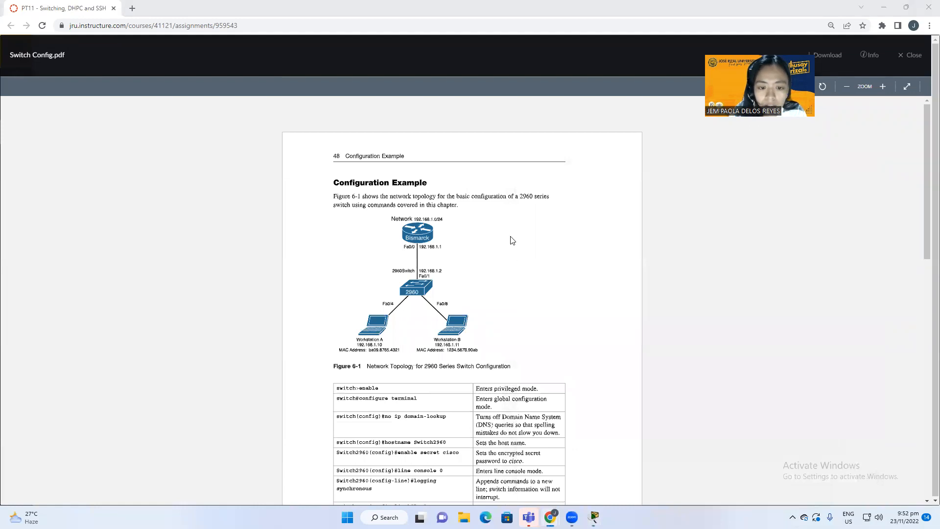
{"action": "key", "text": "super+Tab"}
{"action": "left_click", "coordinate": [515, 201]}
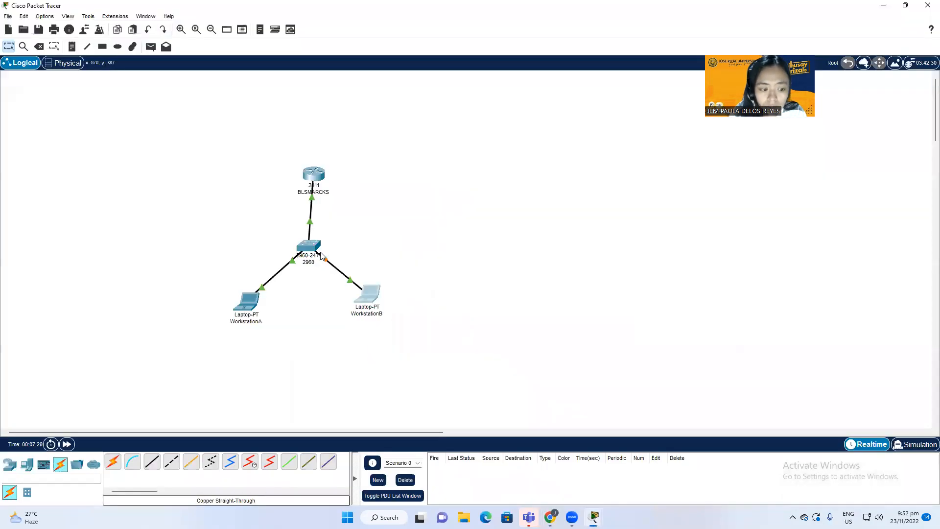
{"action": "left_click", "coordinate": [315, 170]}
{"action": "left_click_drag", "start_coordinate": [445, 91], "coordinate": [520, 150]}
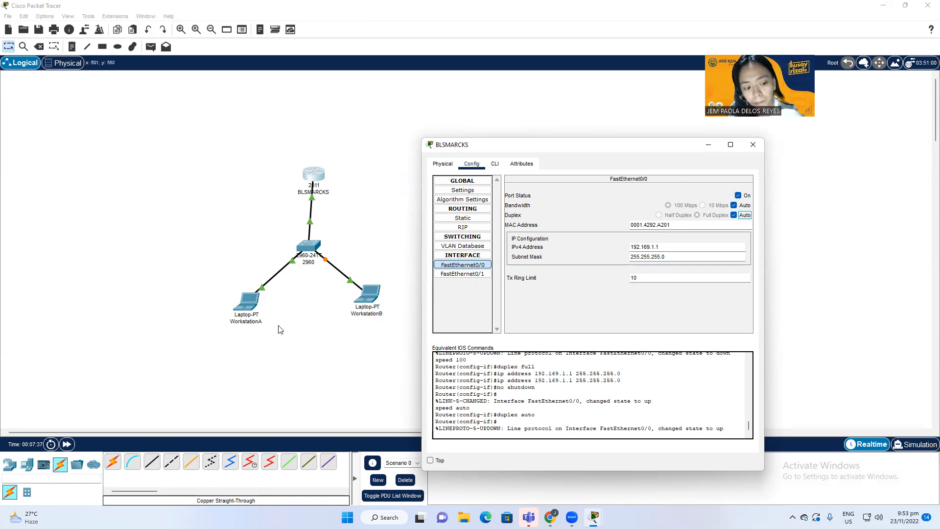
{"action": "left_click", "coordinate": [376, 359]}
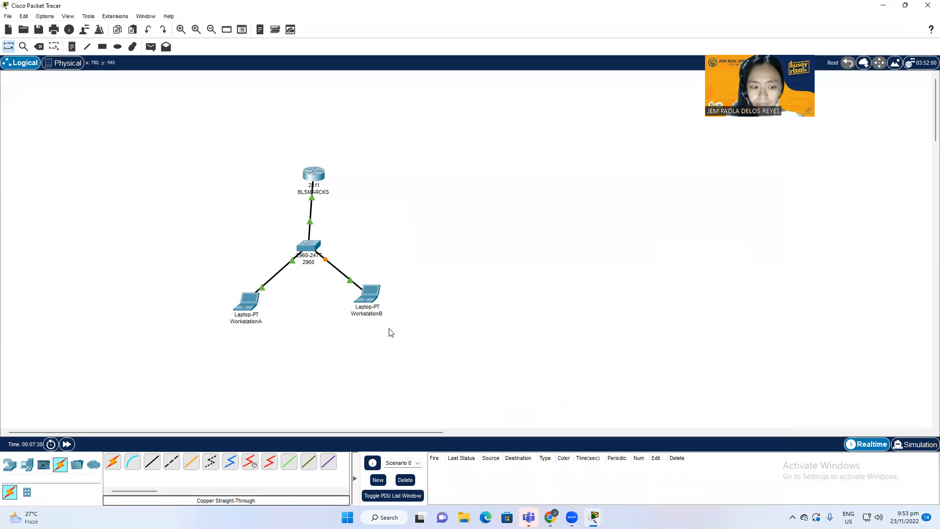
{"action": "key", "text": "alt+Tab"}
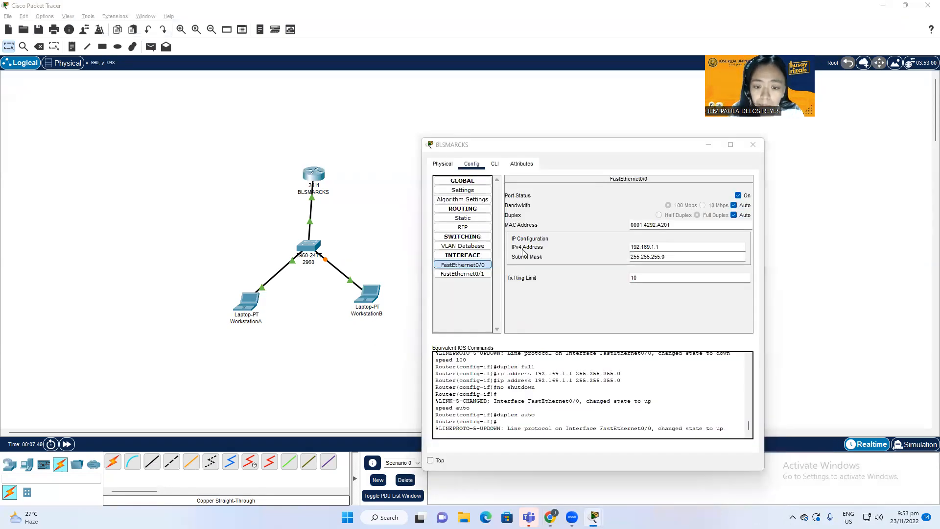
{"action": "key", "text": "alt+Tab"}
{"action": "left_click", "coordinate": [556, 204]}
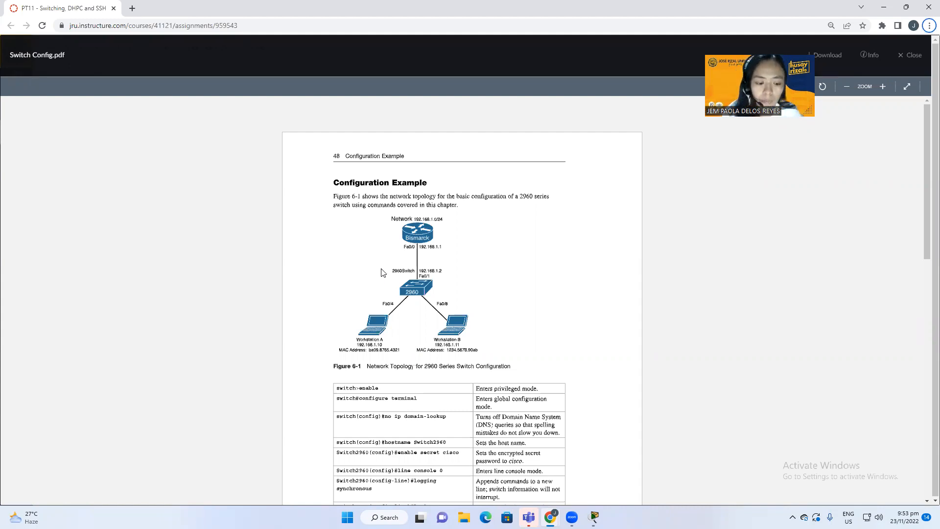
Step: Open the 2960 switch's CLI and place it beside the reference PDF
{"action": "scroll", "coordinate": [440, 300], "scroll_direction": "down", "scroll_amount": 3}
{"action": "scroll", "coordinate": [470, 301], "scroll_direction": "up", "scroll_amount": 1}
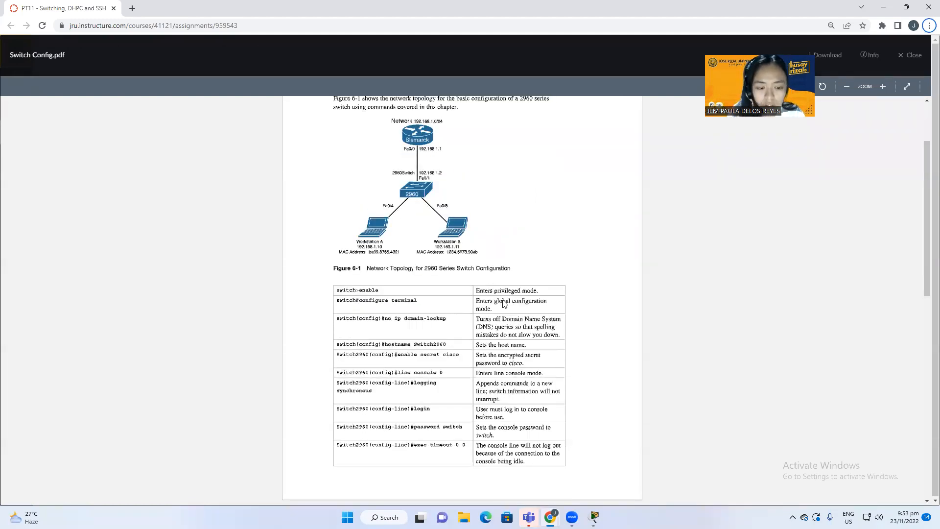
{"action": "key", "text": "alt+Tab"}
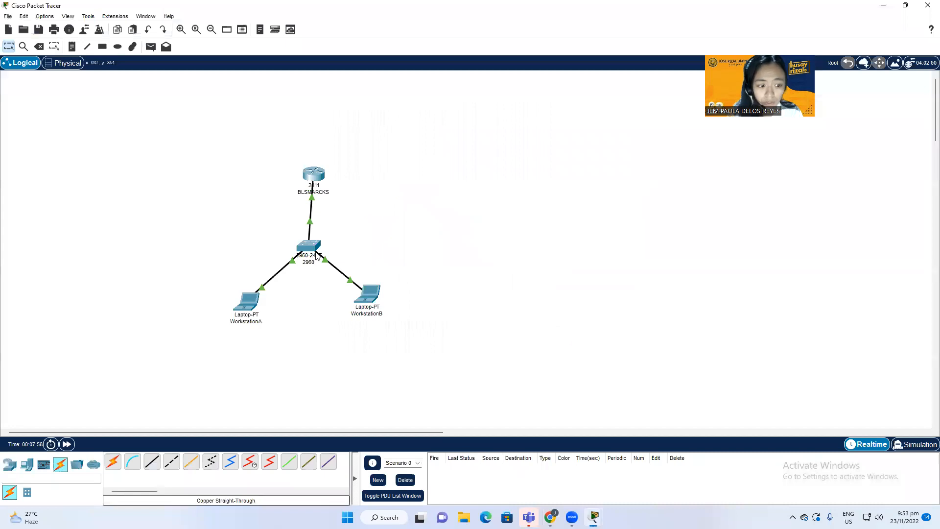
{"action": "left_click", "coordinate": [318, 242]}
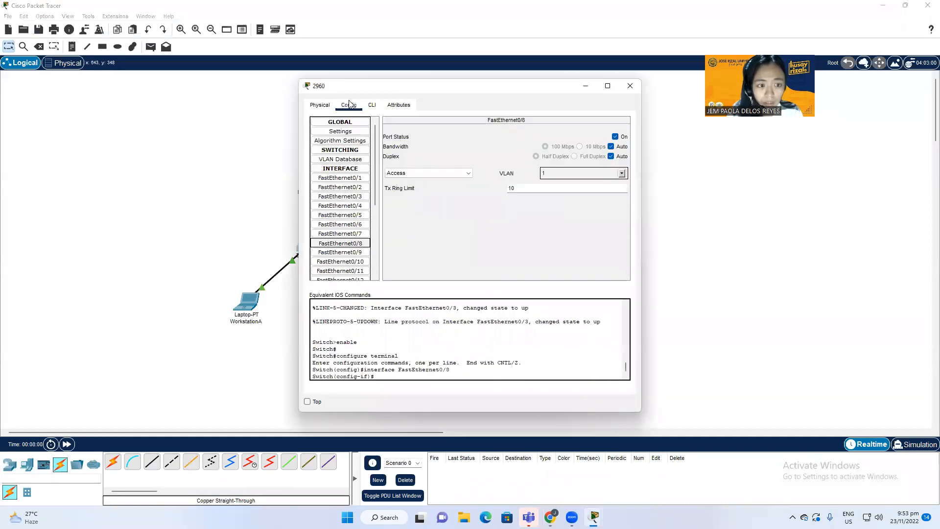
{"action": "left_click", "coordinate": [372, 105]}
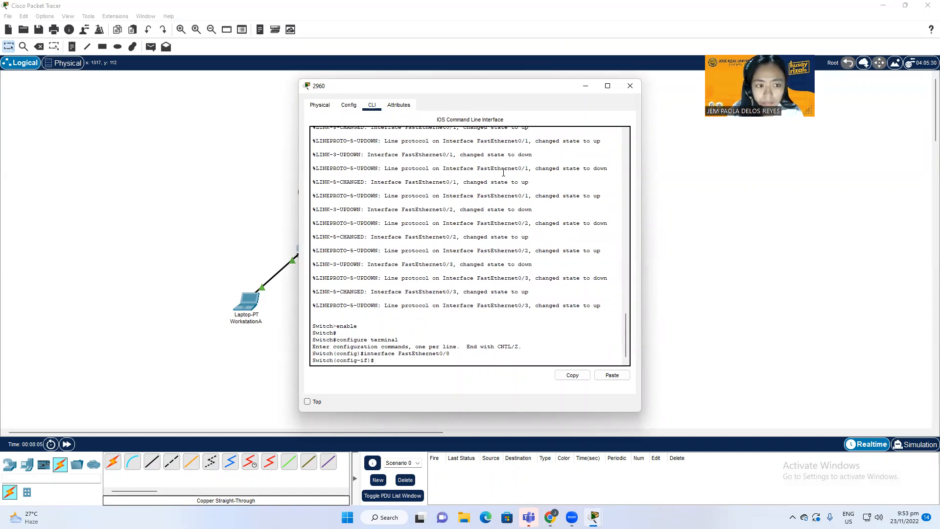
{"action": "key", "text": "alt+Tab"}
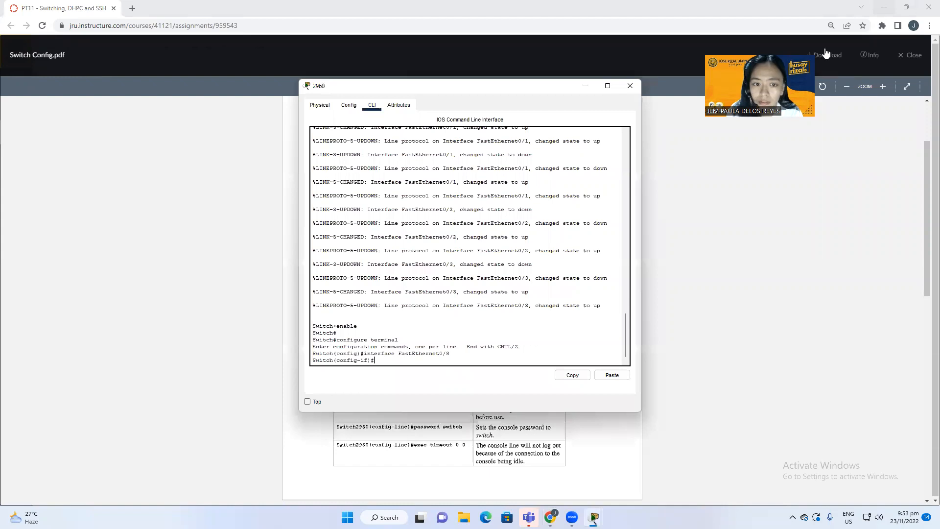
{"action": "left_click_drag", "start_coordinate": [467, 87], "coordinate": [641, 156]}
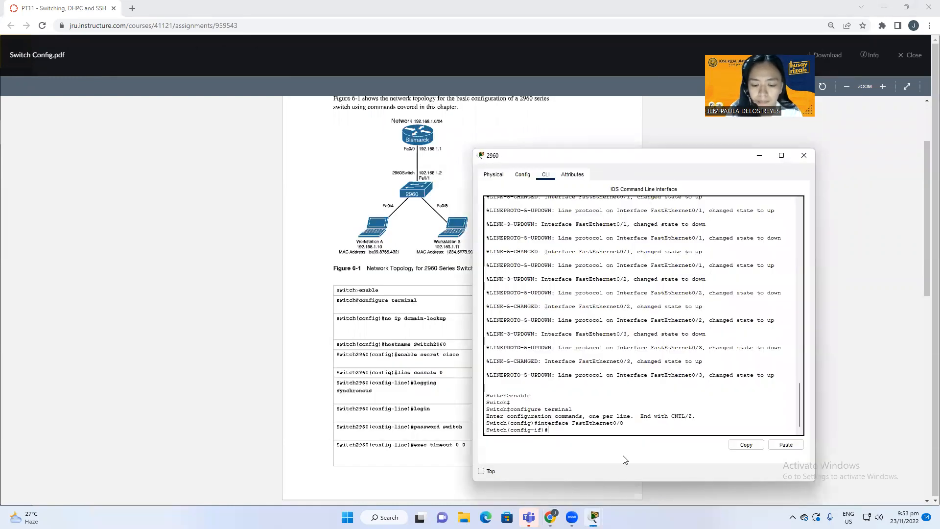
Step: Exit configuration twice to return to the privileged Switch# prompt
{"action": "type", "text": "exit"}
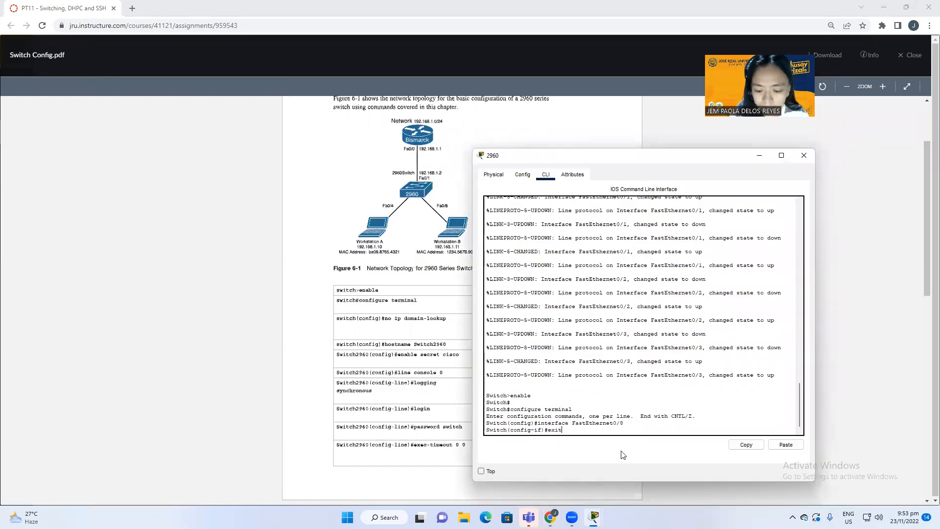
{"action": "key", "text": "Return"}
{"action": "type", "text": "exit"}
{"action": "key", "text": "Return"}
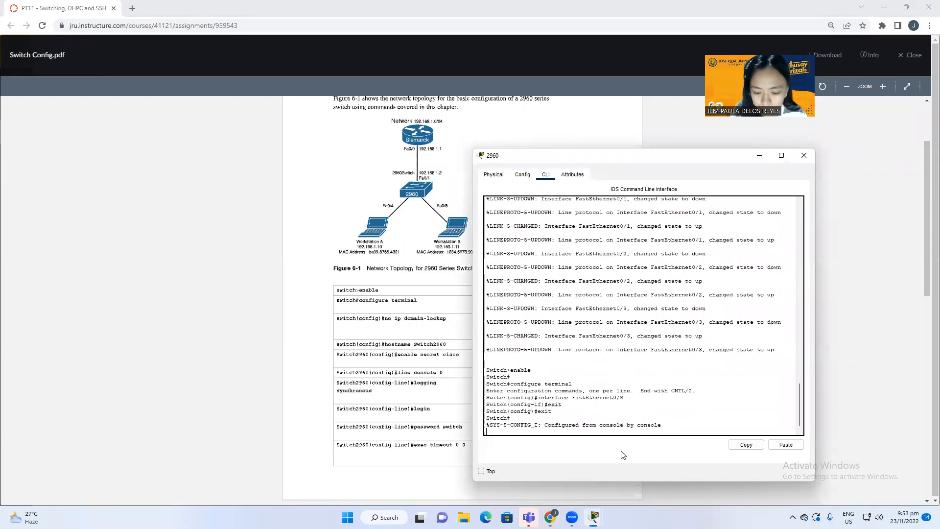
{"action": "key", "text": "Return"}
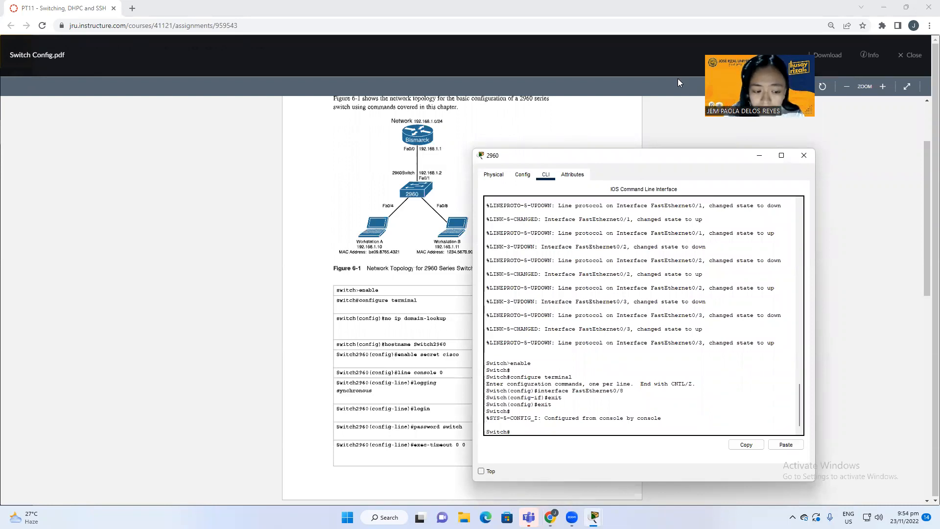
Step: Enter global configuration with conf t and disable IP domain lookup
{"action": "left_click_drag", "start_coordinate": [631, 157], "coordinate": [642, 170]}
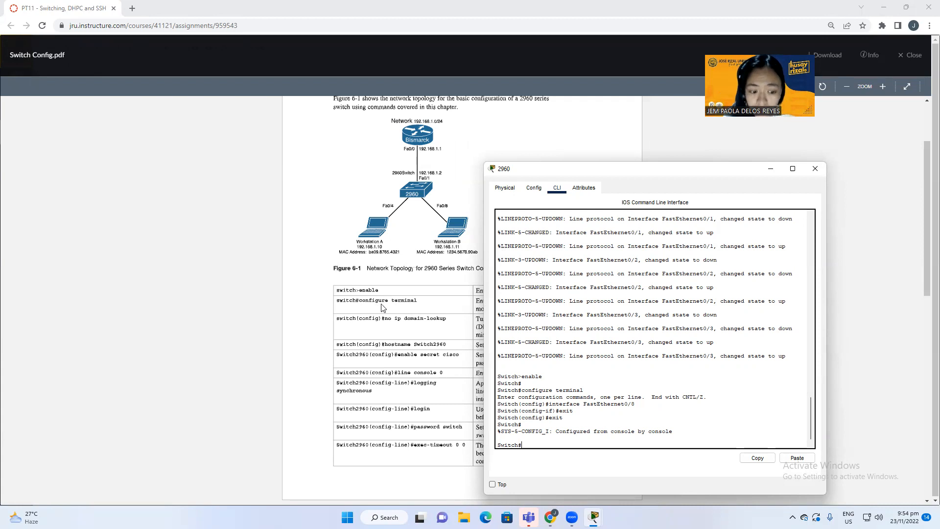
{"action": "type", "text": "configure"}
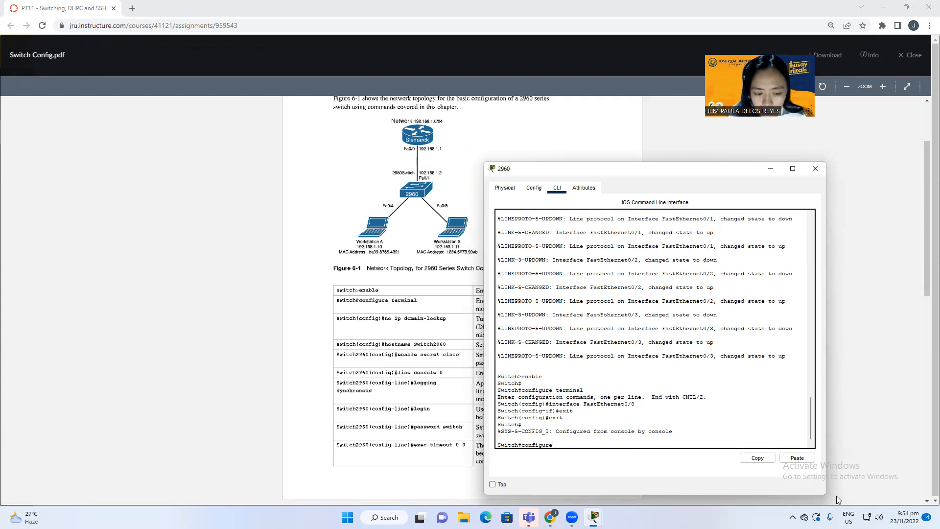
{"action": "key", "text": "BackSpace"}
{"action": "key", "text": "BackSpace"}
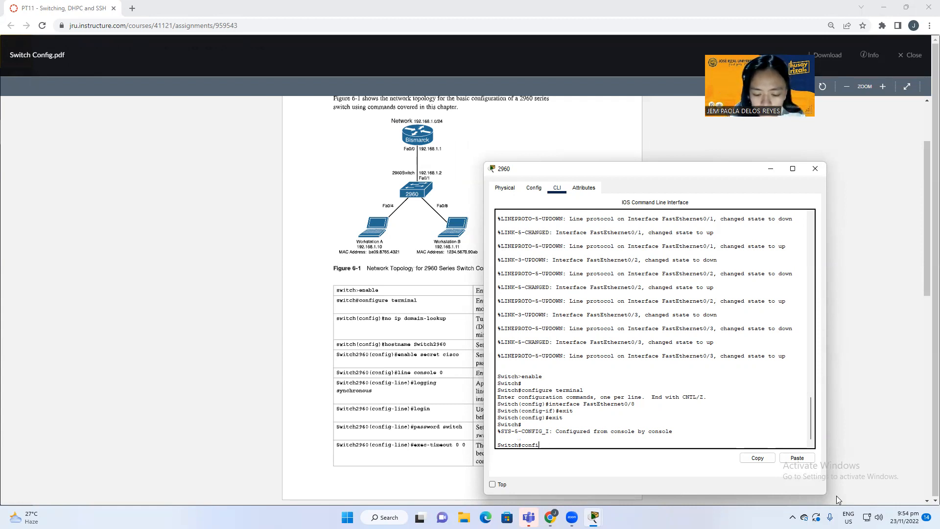
{"action": "key", "text": "BackSpace"}
{"action": "type", "text": "t"}
{"action": "key", "text": "Return"}
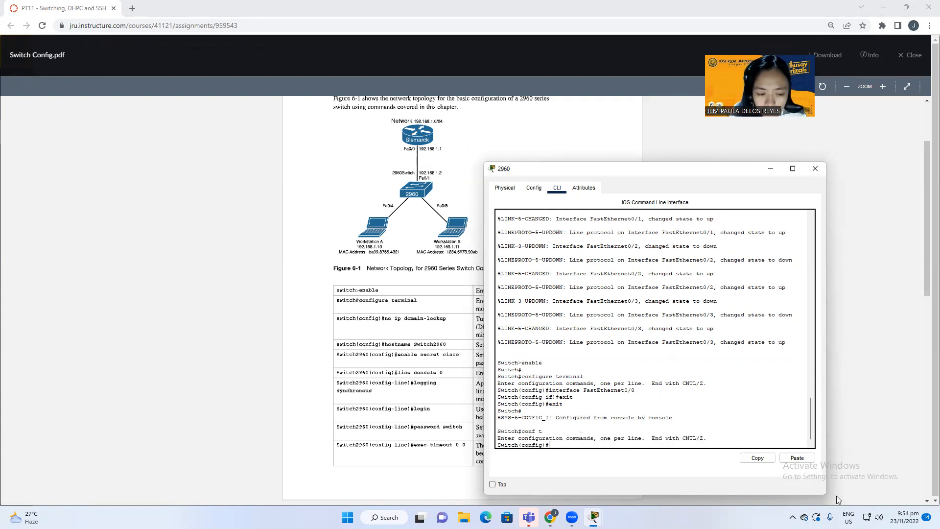
{"action": "type", "text": "no"}
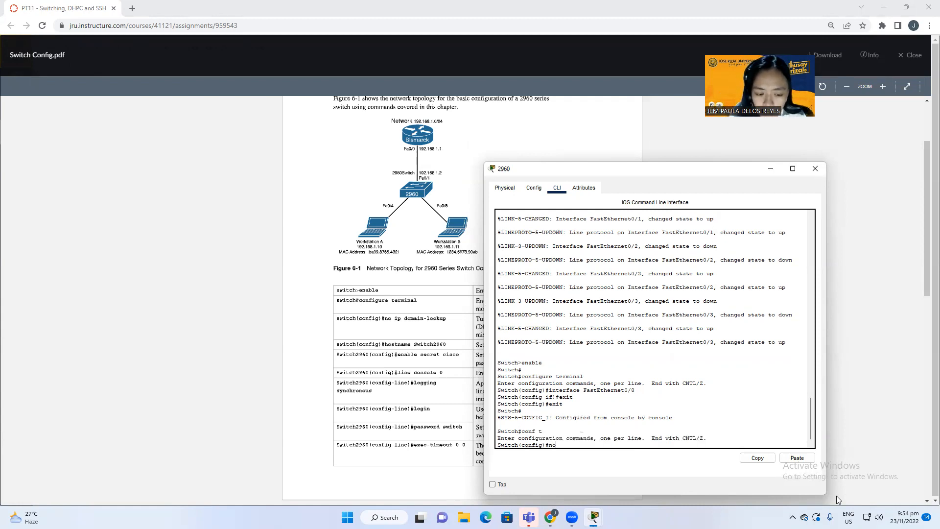
{"action": "key", "text": "BackSpace"}
{"action": "key", "text": "BackSpace"}
{"action": "type", "text": "ip domain"}
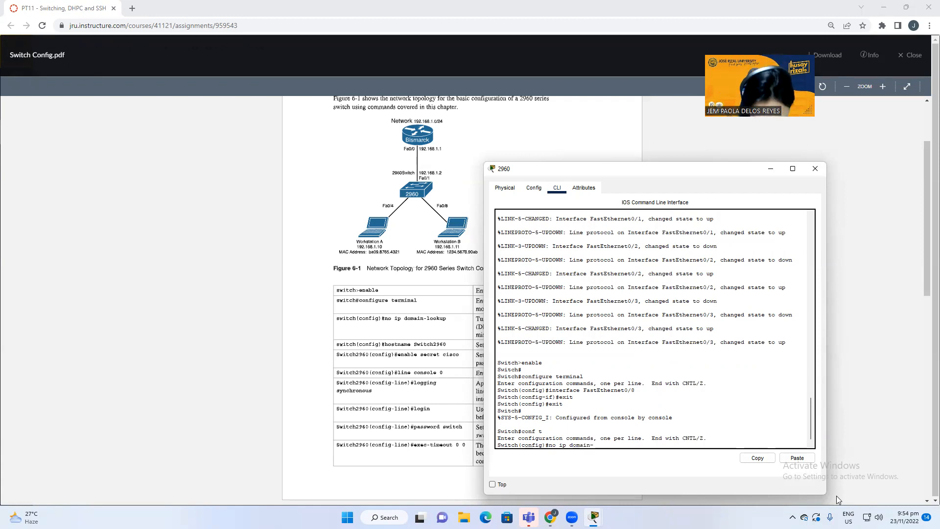
{"action": "type", "text": "-lookupo"}
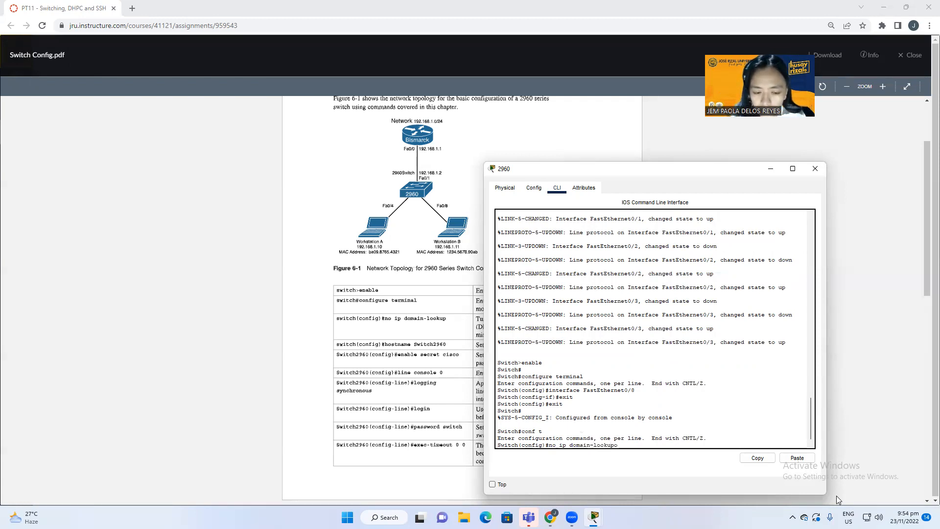
{"action": "key", "text": "Return"}
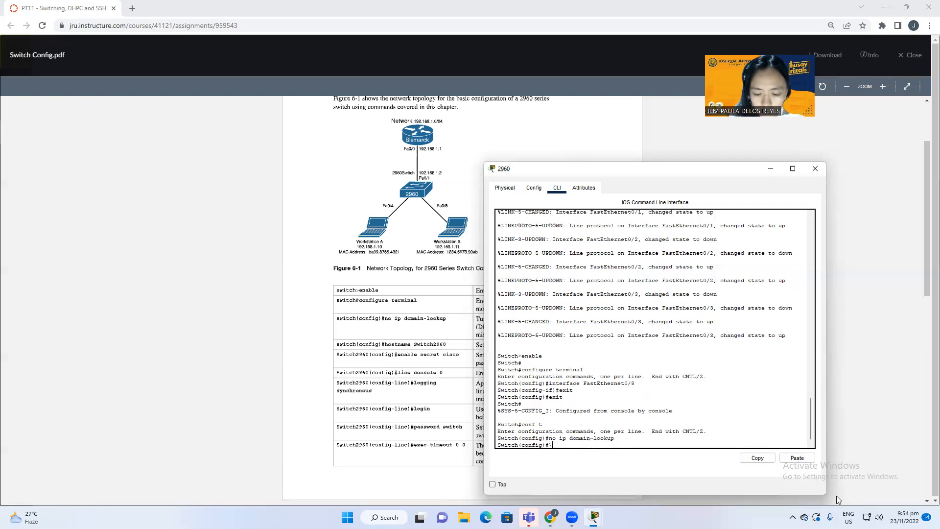
Step: Enter the hostname Switch2960 command at the prompt
{"action": "type", "text": "hosy"}
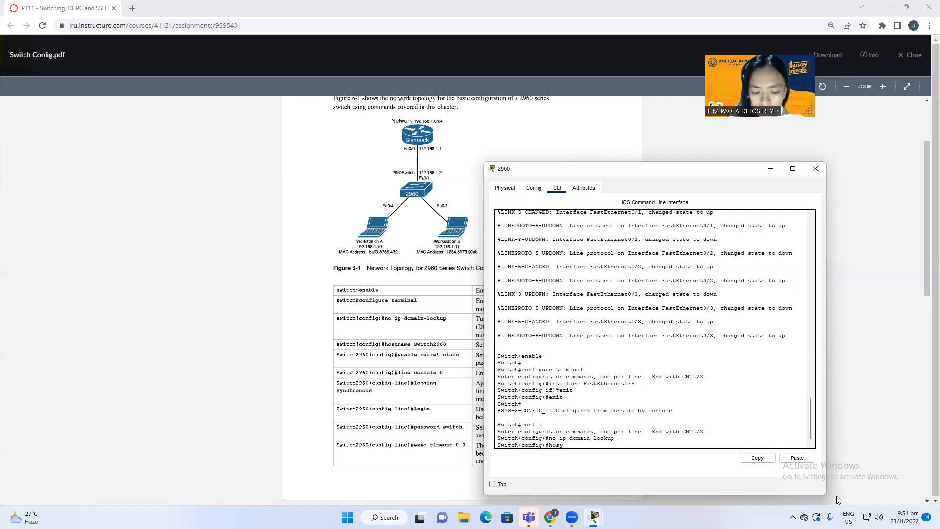
{"action": "type", "text": " sw"}
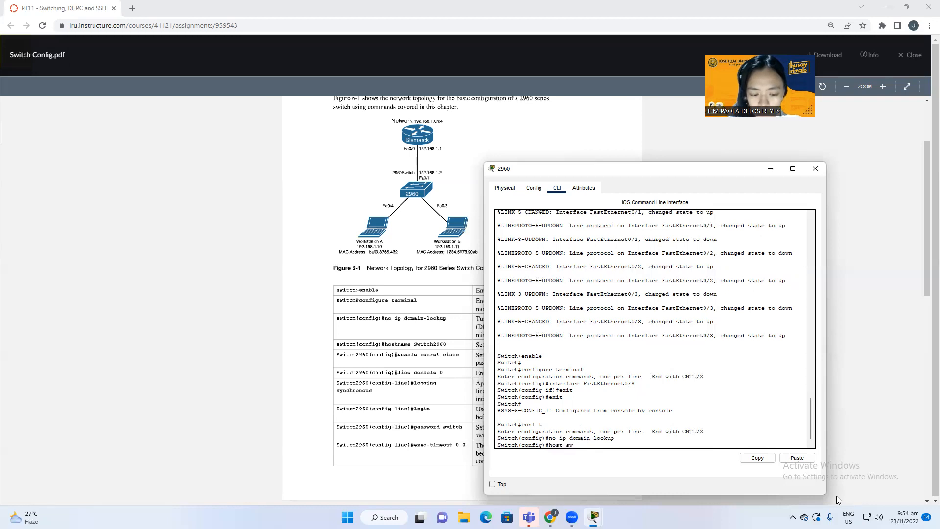
{"action": "key", "text": "BackSpace"}
{"action": "type", "text": "S"}
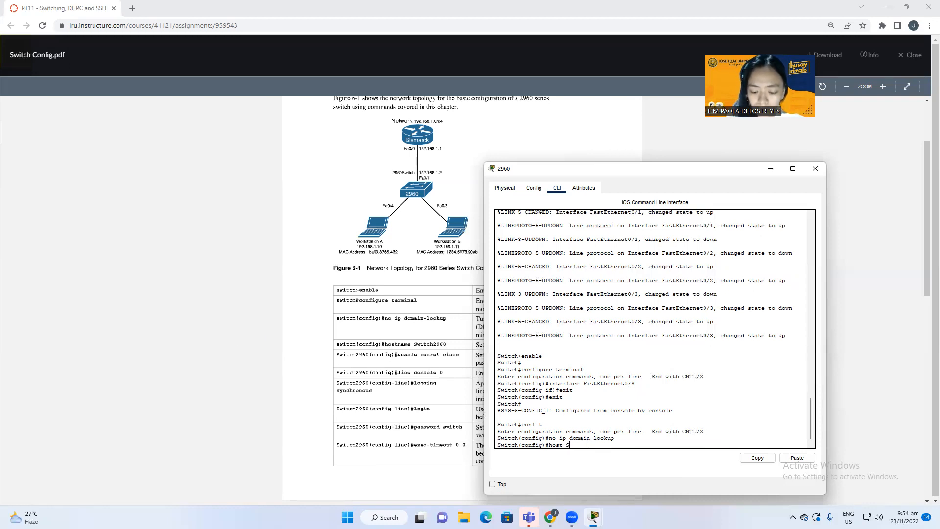
{"action": "key", "text": "BackSpace"}
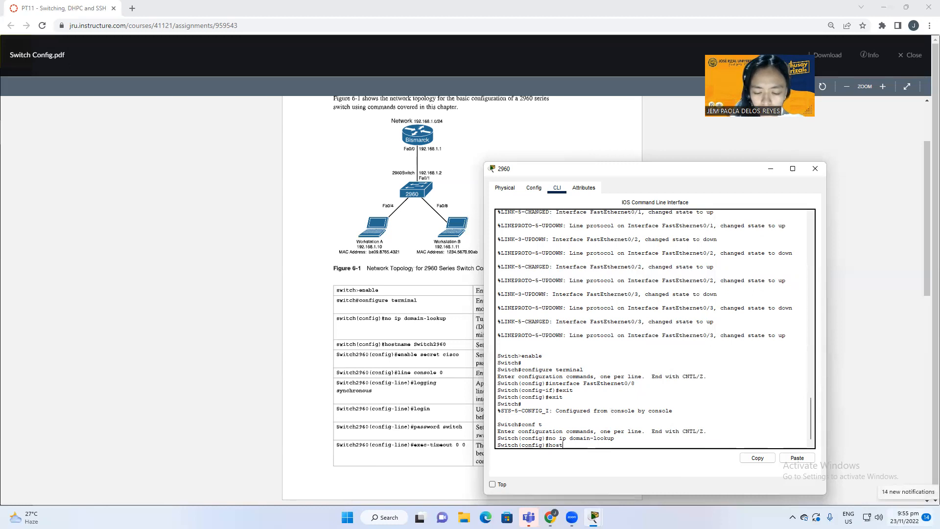
{"action": "type", "text": "name Switch"}
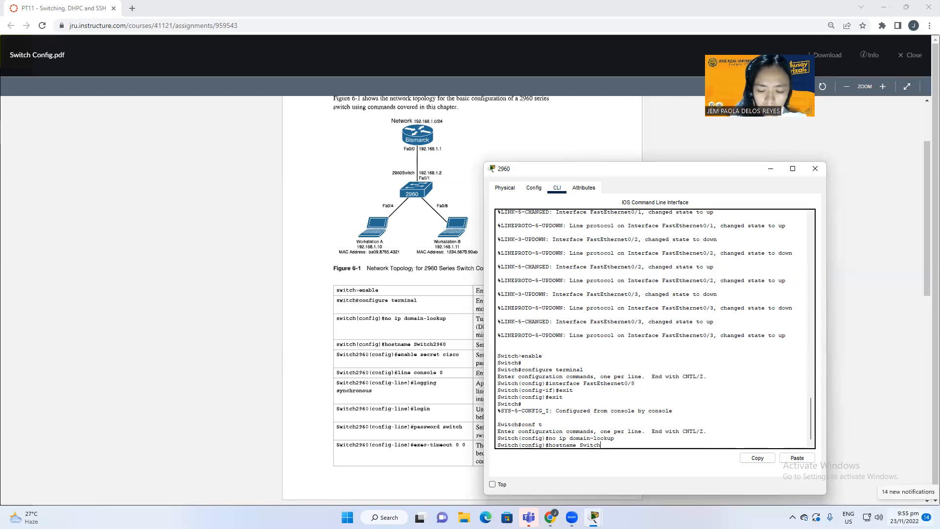
{"action": "type", "text": "2960"}
Step: Apply hostname Switch2960, then enable logging synchronous on line console 0
{"action": "key", "text": "Return"}
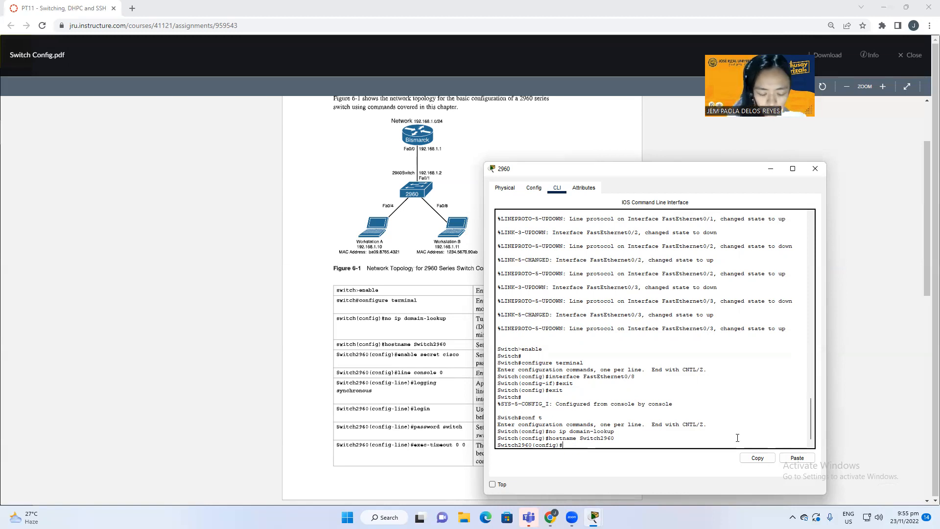
{"action": "type", "text": "line consol"}
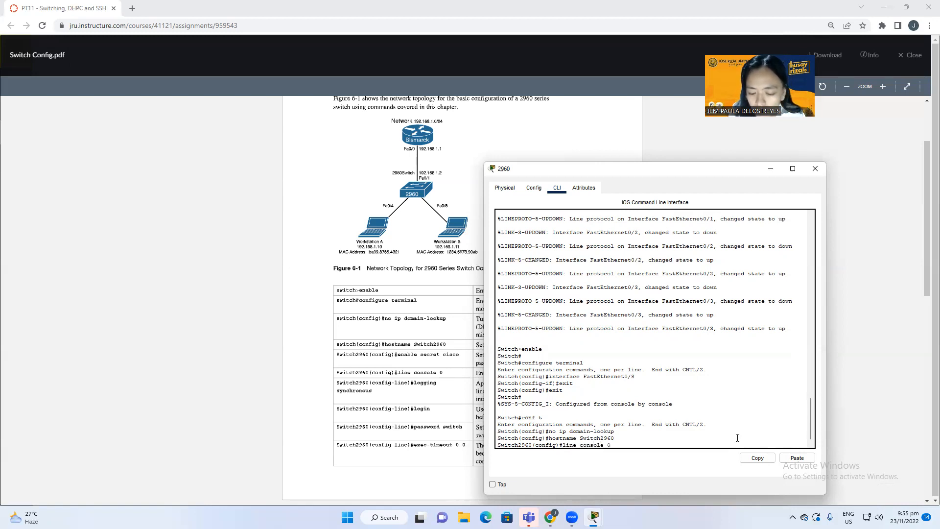
{"action": "type", "text": "e 0"}
{"action": "key", "text": "Return"}
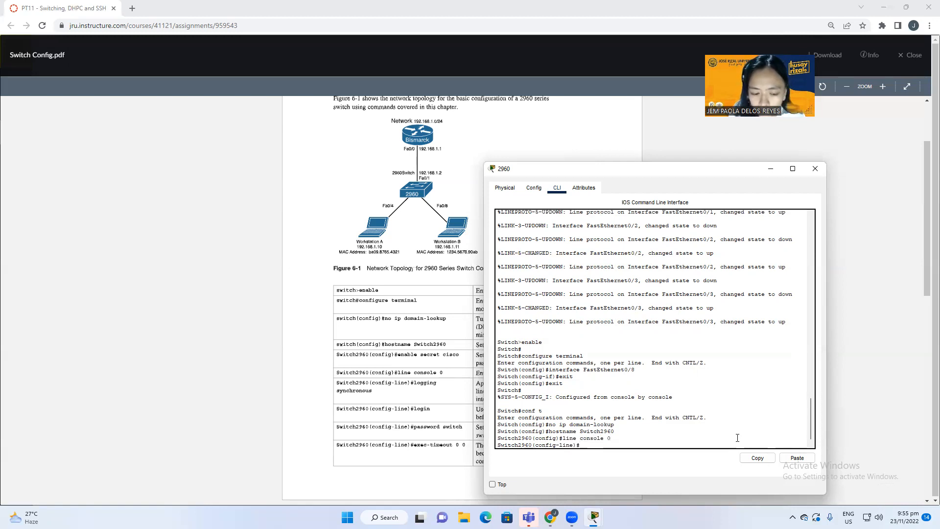
{"action": "type", "text": "loh"}
{"action": "type", "text": "gijn"}
{"action": "type", "text": "n"}
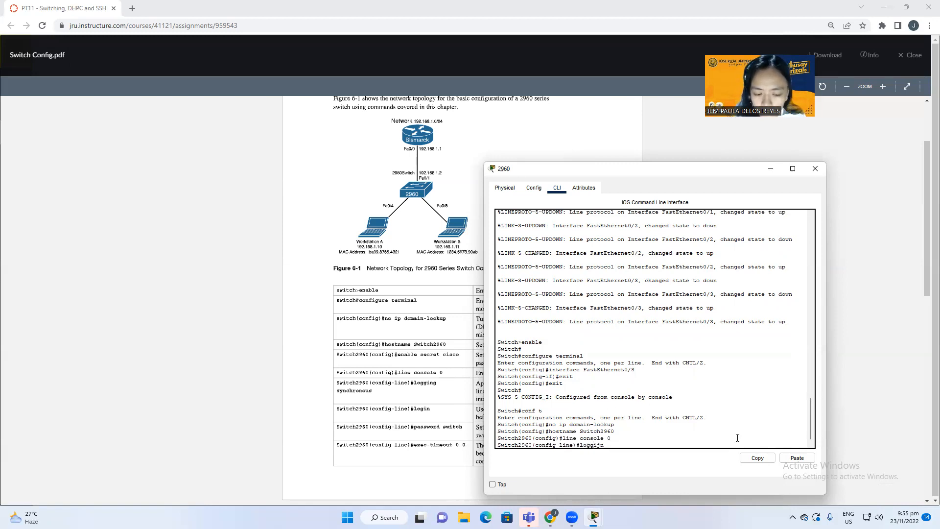
{"action": "type", "text": "g sc"}
{"action": "key", "text": "BackSpace"}
{"action": "type", "text": "ycho"}
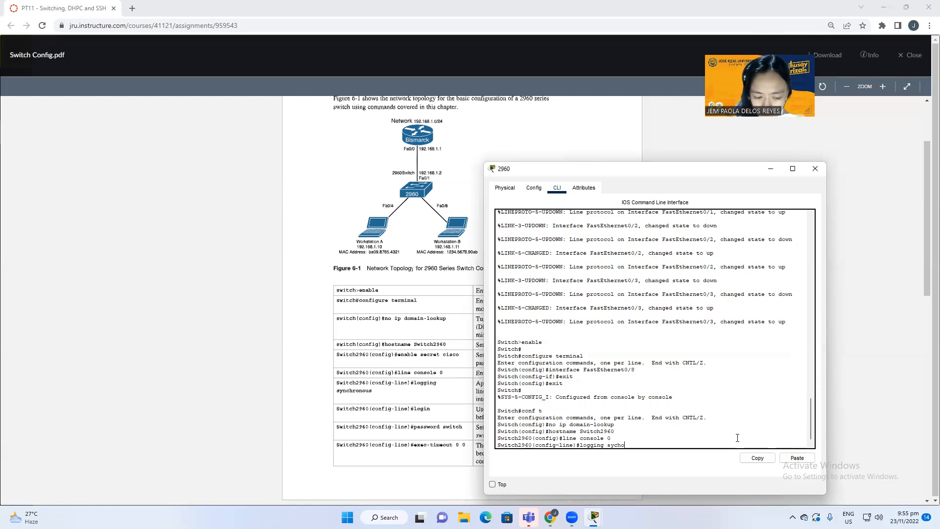
{"action": "type", "text": "ch"}
{"action": "key", "text": "BackSpace"}
{"action": "key", "text": "BackSpace"}
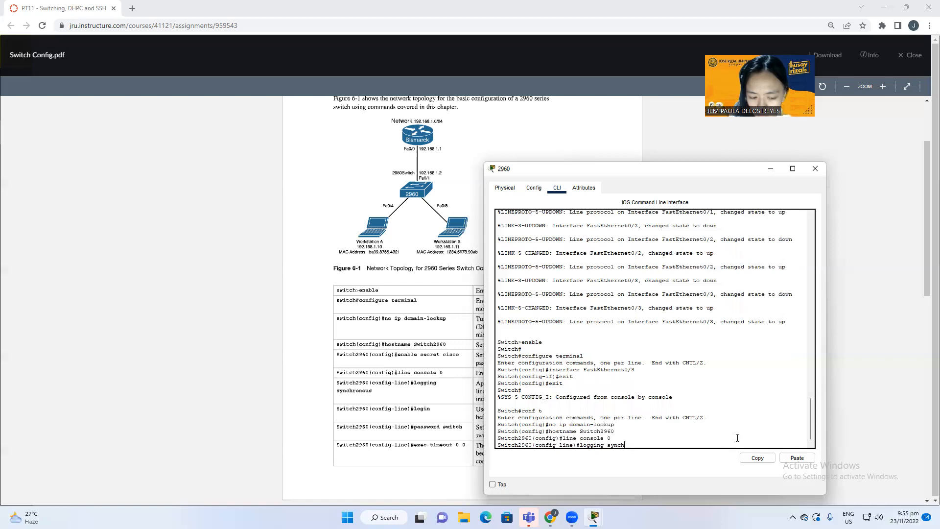
{"action": "type", "text": "ronou"}
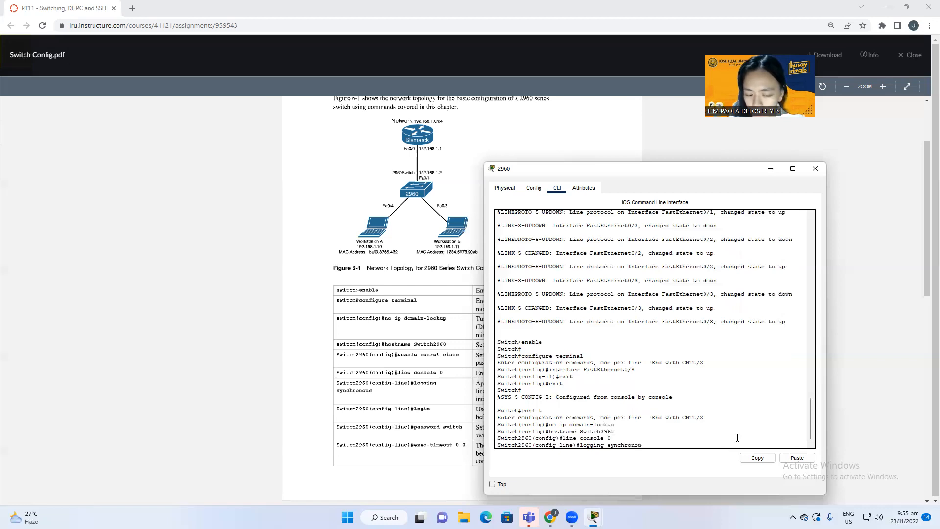
{"action": "type", "text": "s"}
{"action": "key", "text": "Return"}
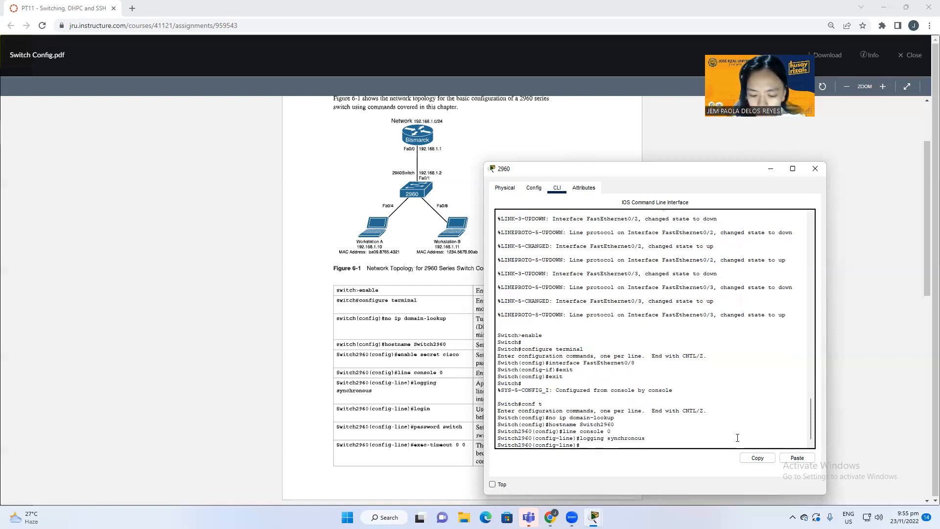
Step: Require login on the console line and set its password
{"action": "type", "text": "lohi"}
{"action": "type", "text": "in"}
{"action": "key", "text": "BackSpace"}
{"action": "key", "text": "BackSpace"}
{"action": "key", "text": "BackSpace"}
{"action": "type", "text": "gin"}
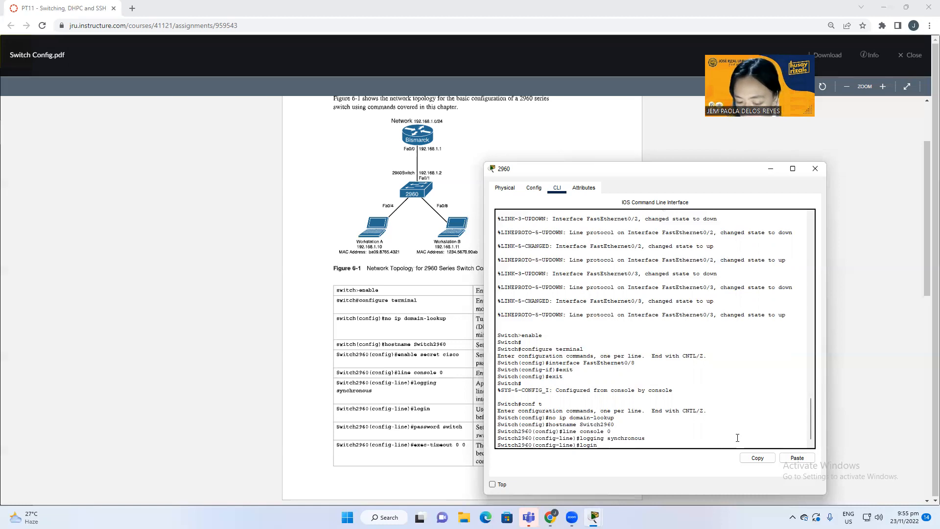
{"action": "key", "text": "Return"}
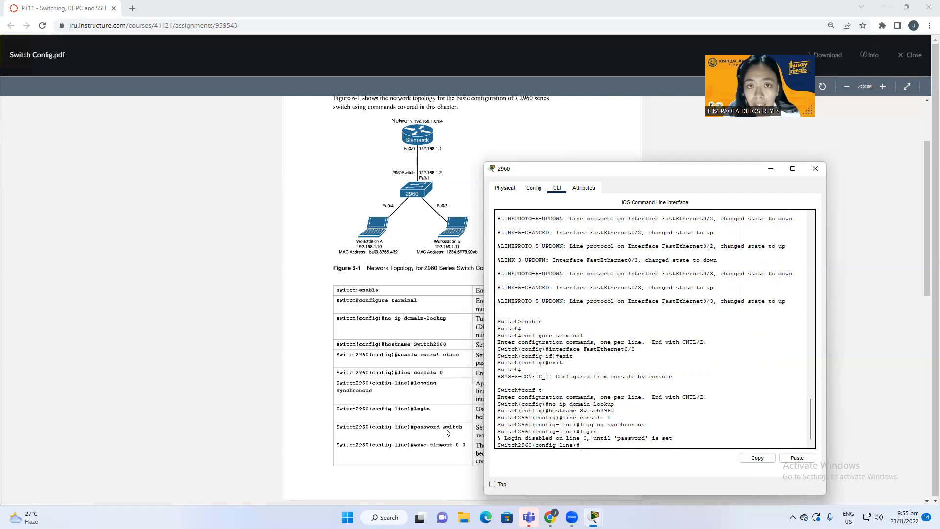
{"action": "type", "text": "passwor"}
{"action": "type", "text": "d swe"}
{"action": "type", "text": "itch"}
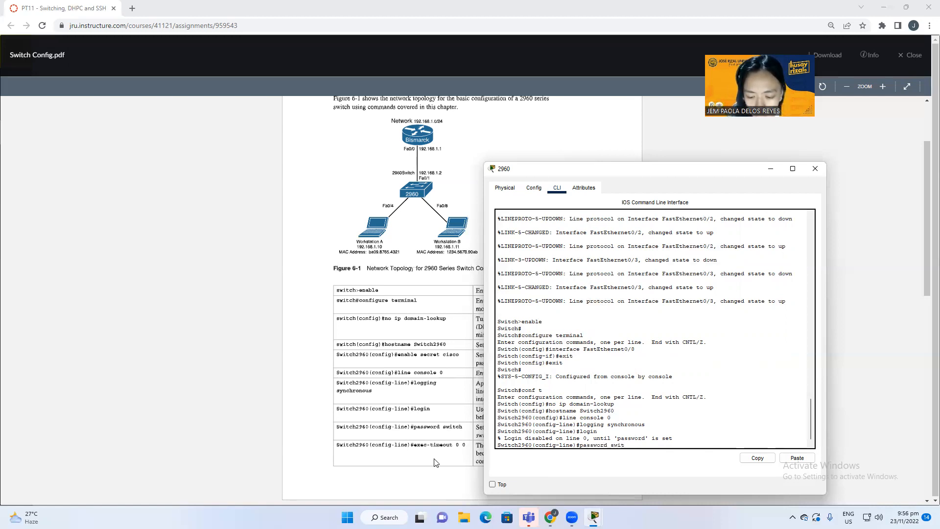
{"action": "key", "text": "Return"}
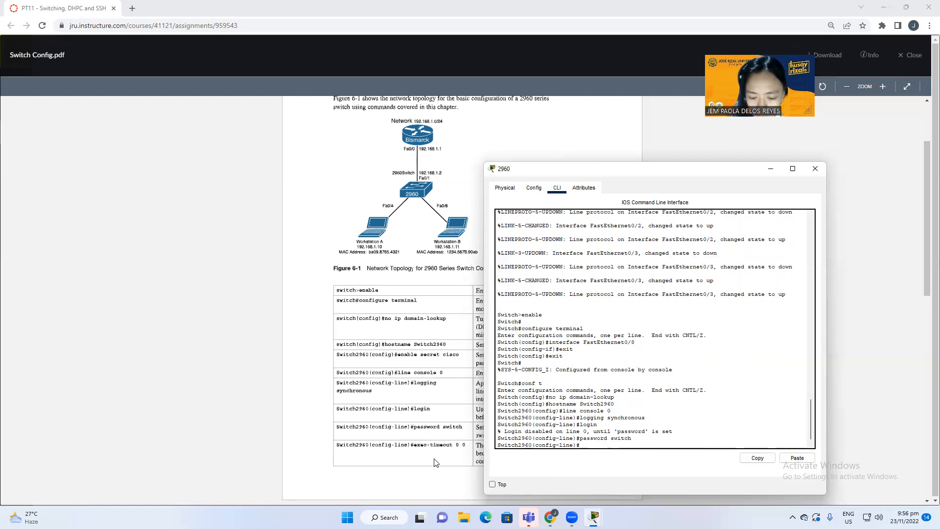
Step: Disable the console idle timeout with exec-timeout 0 0
{"action": "type", "text": "exce"}
{"action": "key", "text": "BackSpace"}
{"action": "key", "text": "BackSpace"}
{"action": "key", "text": "BackSpace"}
{"action": "type", "text": "cx"}
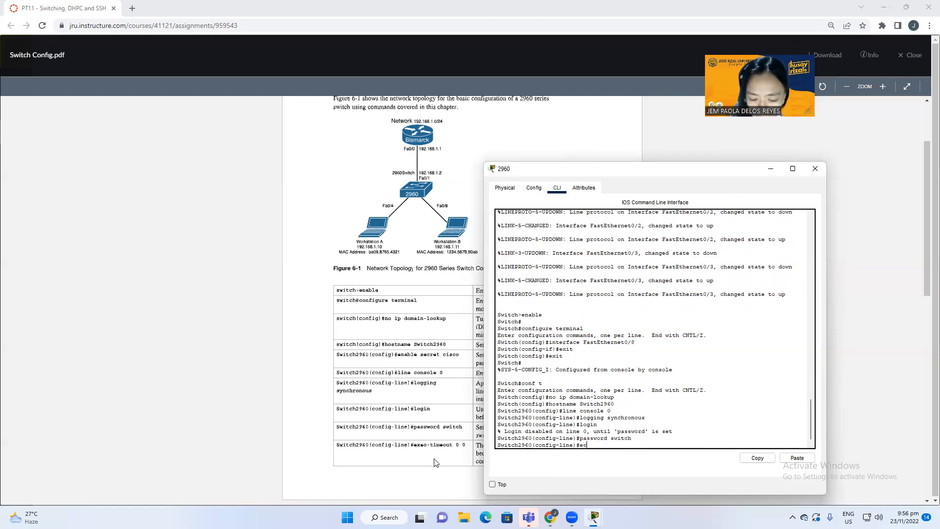
{"action": "key", "text": "BackSpace"}
{"action": "key", "text": "BackSpace"}
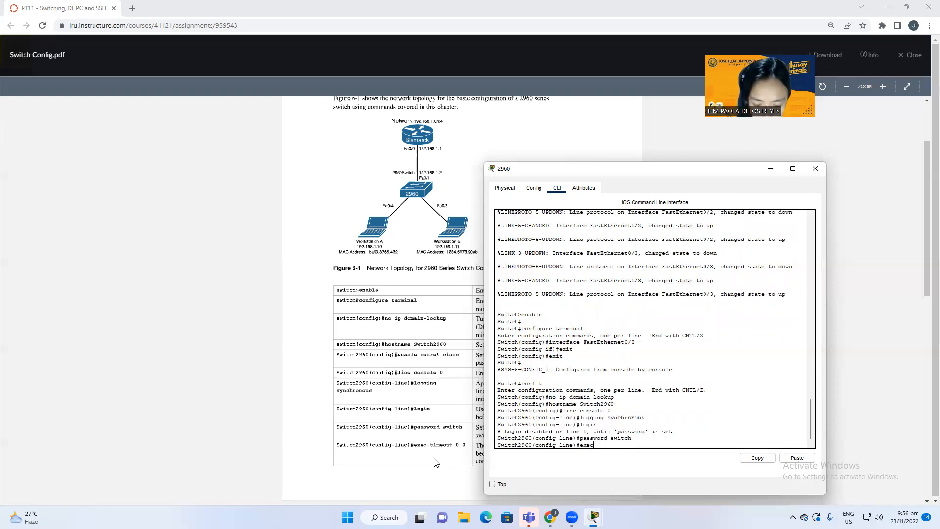
{"action": "key", "text": "BackSpace"}
{"action": "key", "text": "BackSpace"}
{"action": "key", "text": "BackSpace"}
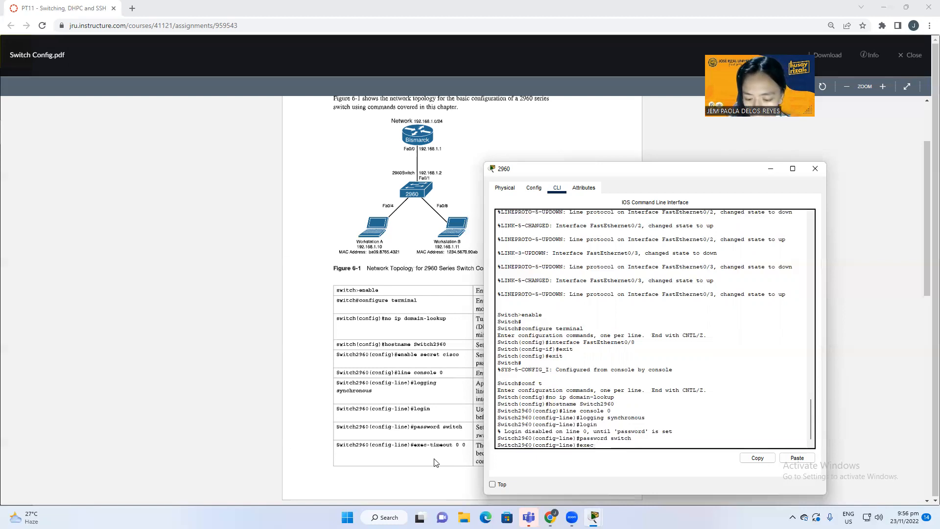
{"action": "type", "text": "-timeouy"}
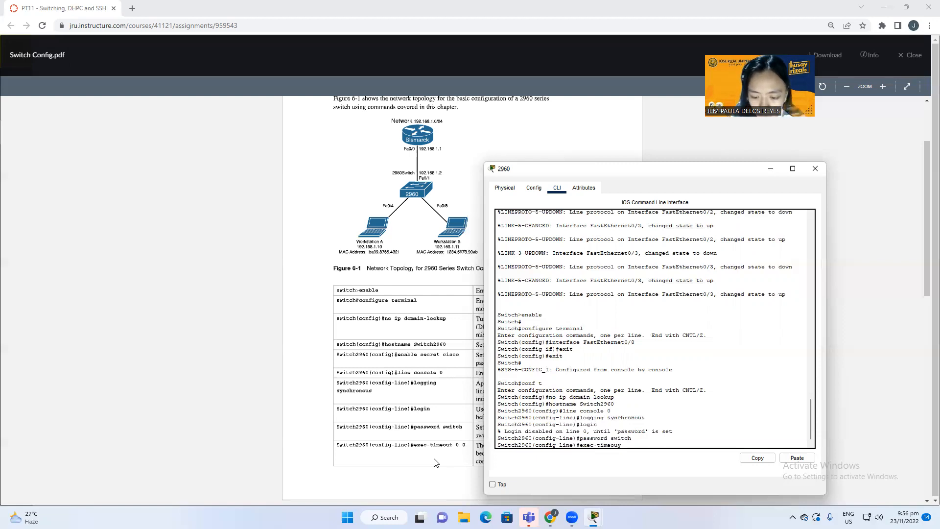
{"action": "key", "text": "BackSpace"}
{"action": "type", "text": "t 0 0"}
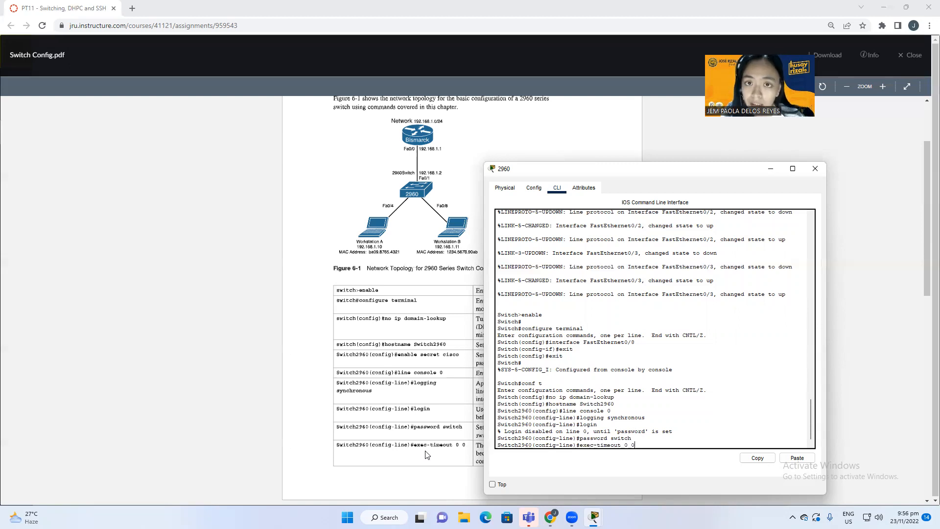
{"action": "key", "text": "Return"}
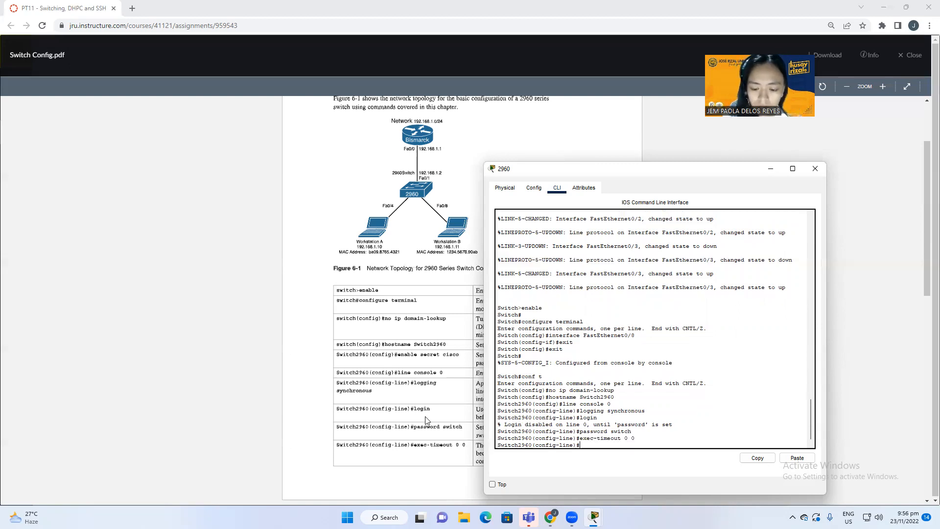
Step: Leave the console line and enable login on line vty 0 15
{"action": "scroll", "coordinate": [362, 234], "scroll_direction": "down", "scroll_amount": 4}
{"action": "scroll", "coordinate": [363, 234], "scroll_direction": "down", "scroll_amount": 3}
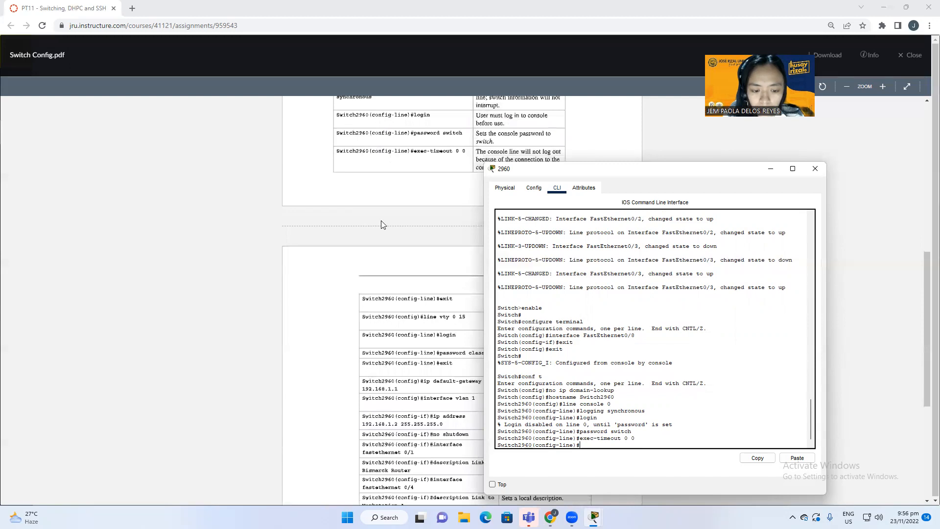
{"action": "type", "text": "ex"}
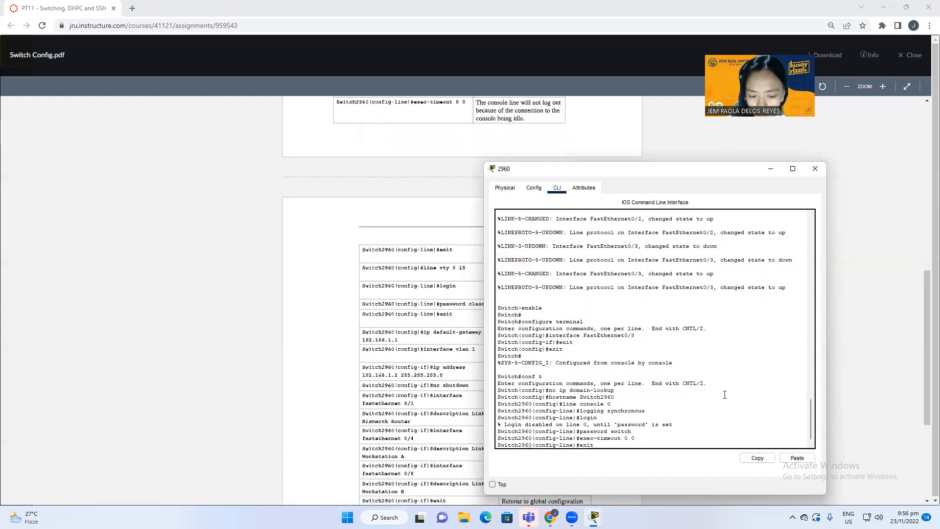
{"action": "type", "text": "it"}
{"action": "key", "text": "Return"}
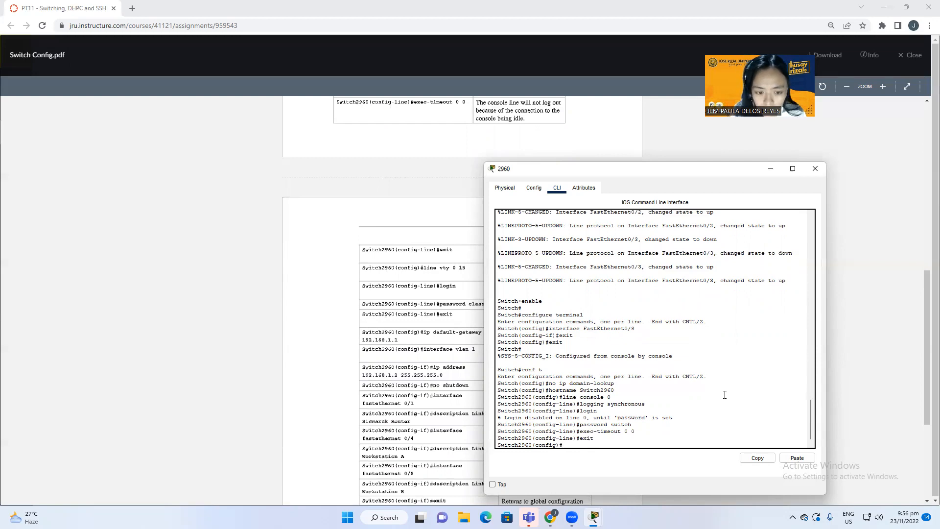
{"action": "type", "text": "line"}
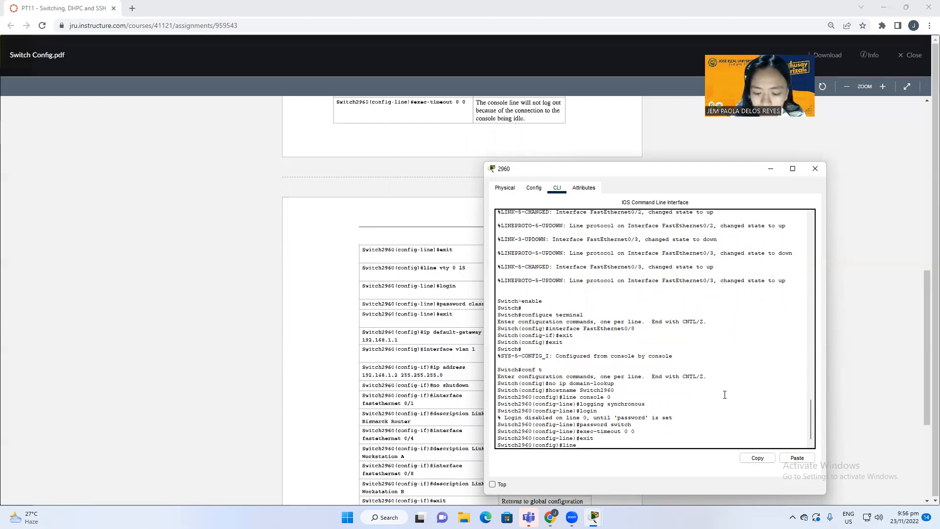
{"action": "type", "text": " vty "}
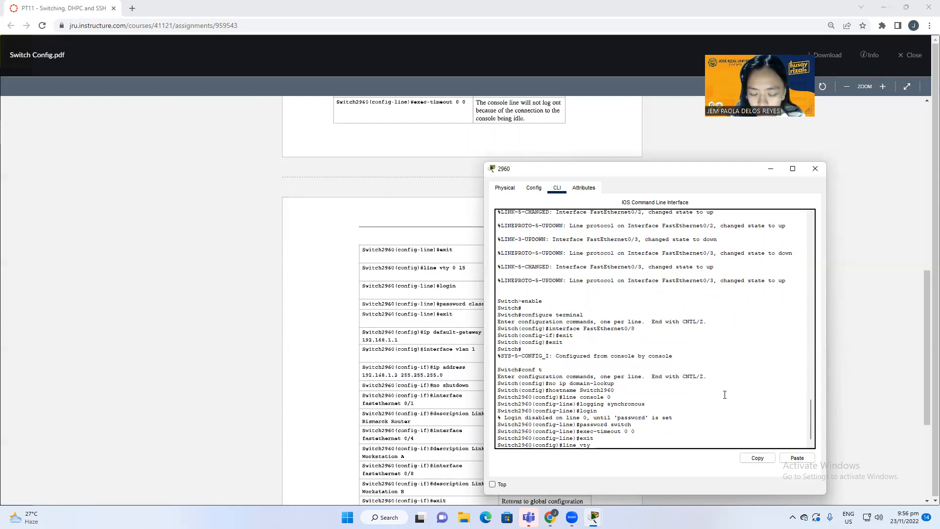
{"action": "type", "text": "0 1"}
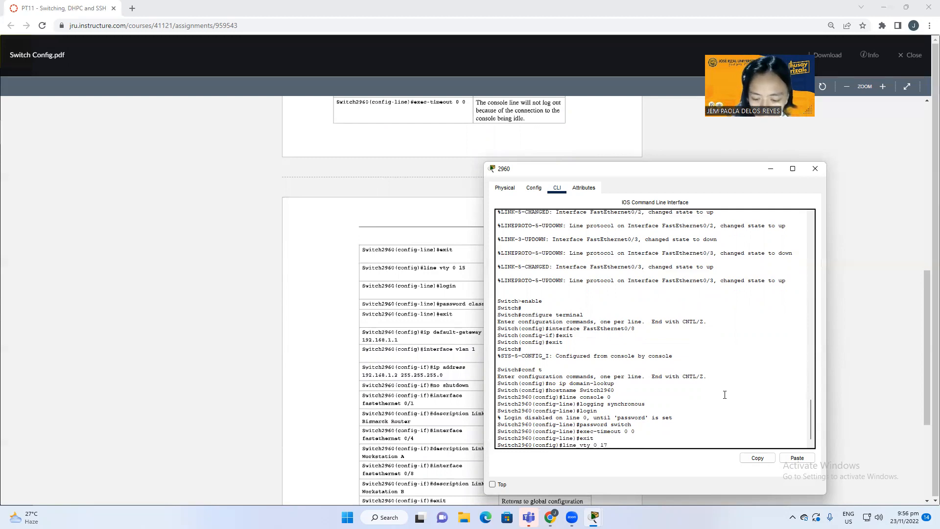
{"action": "type", "text": "5"}
{"action": "key", "text": "Return"}
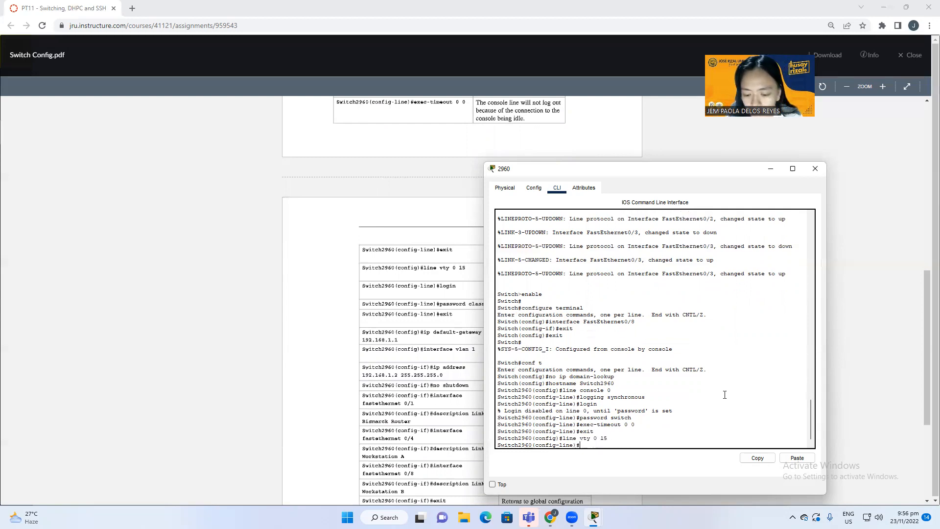
{"action": "type", "text": "login"}
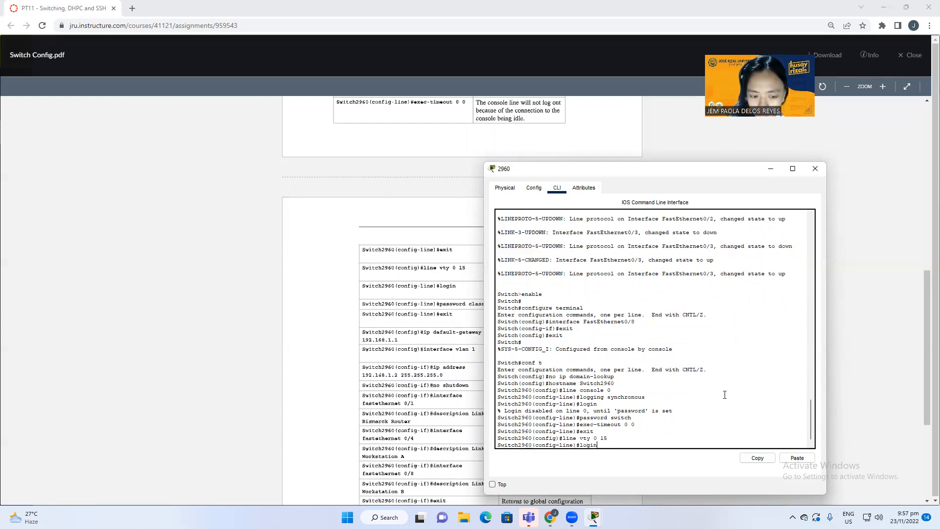
{"action": "key", "text": "Return"}
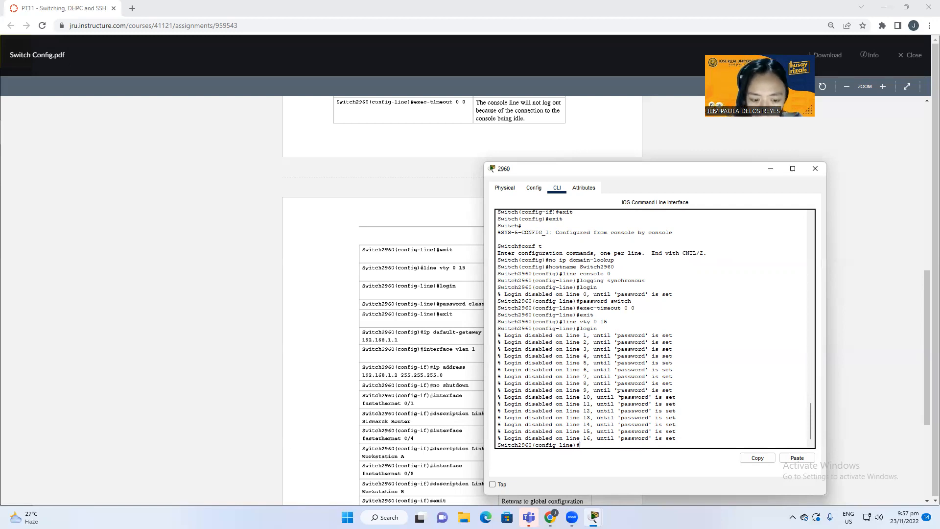
Step: Set the vty lines' password and exit back to global configuration
{"action": "type", "text": "passwo"}
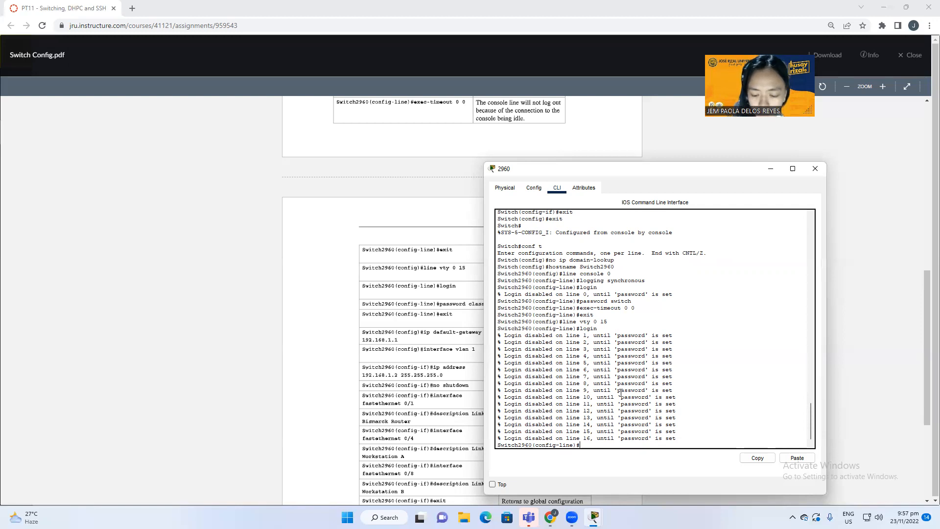
{"action": "type", "text": "rd"}
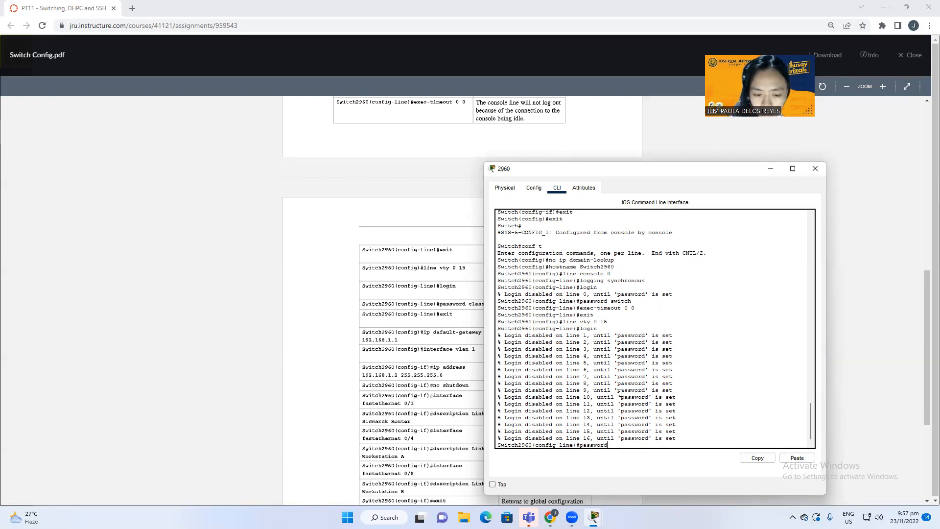
{"action": "left_click_drag", "start_coordinate": [632, 173], "coordinate": [639, 174]}
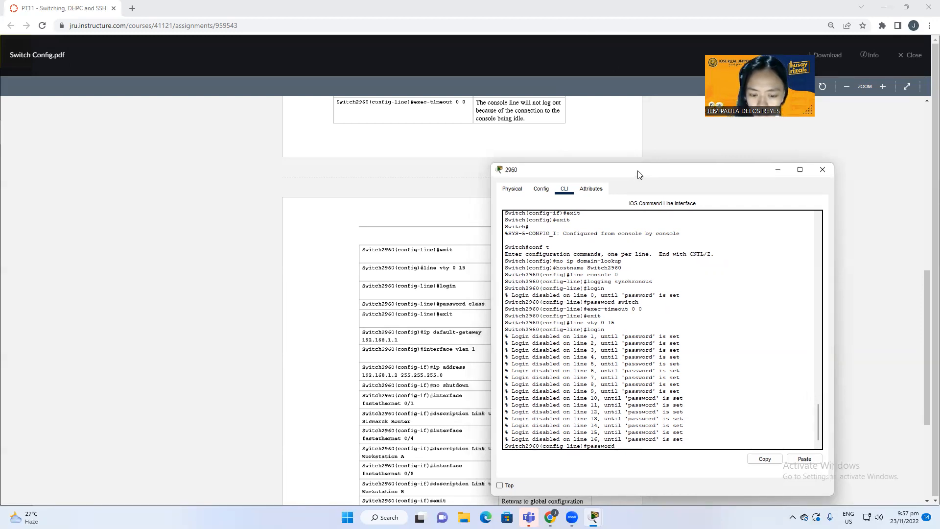
{"action": "type", "text": "class"}
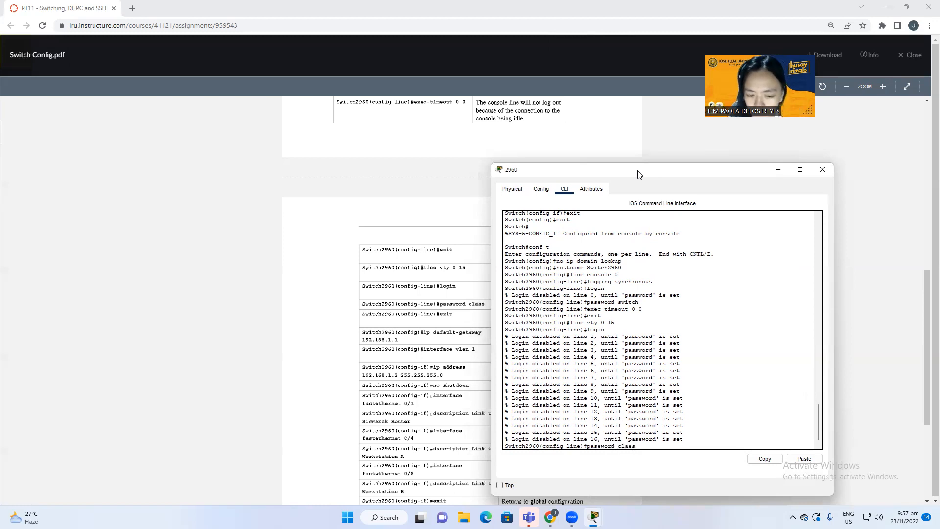
{"action": "key", "text": "Return"}
{"action": "type", "text": "exitr"}
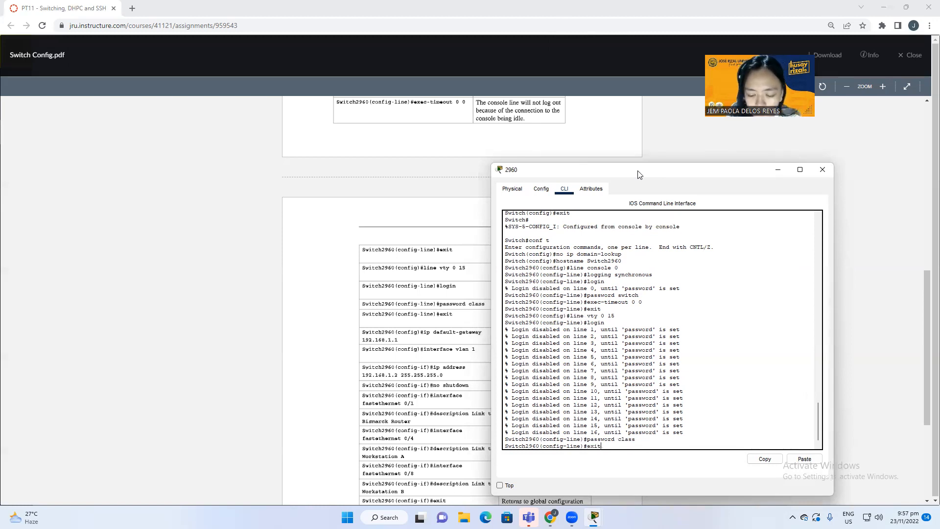
{"action": "key", "text": "Return"}
Step: Set the switch's default gateway to 192.168.1.1
{"action": "type", "text": "ip defaul"}
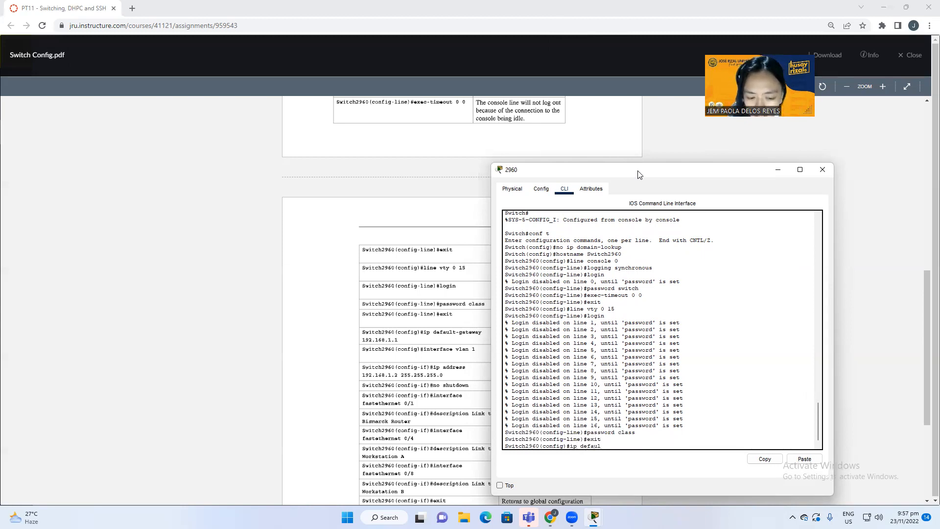
{"action": "type", "text": "t-ga"}
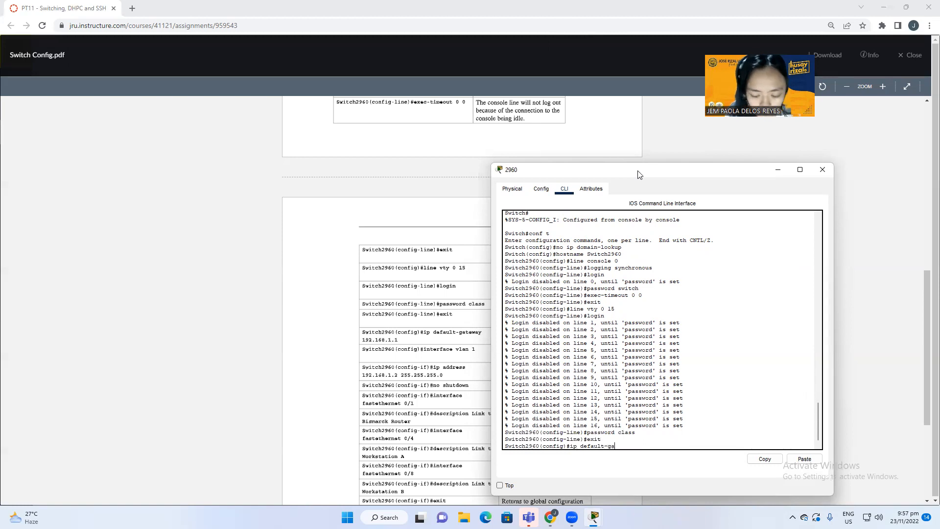
{"action": "type", "text": "teway 1"}
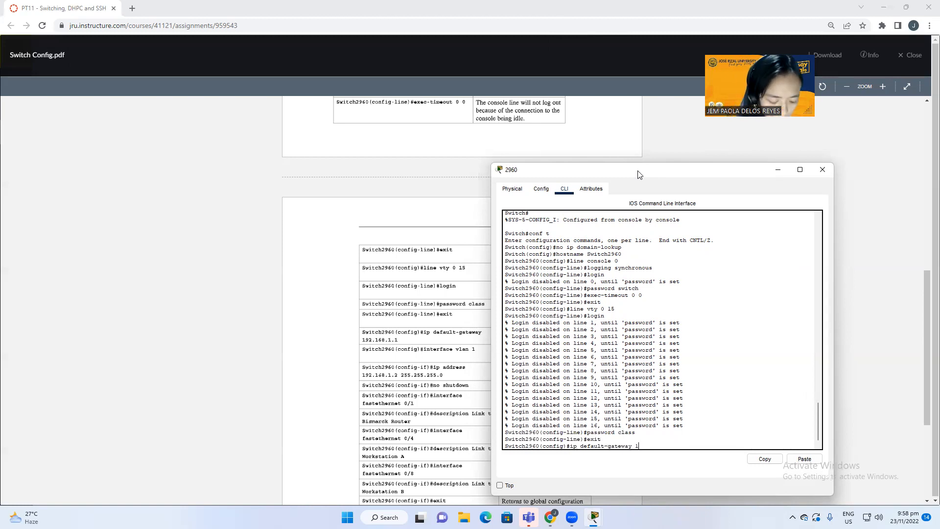
{"action": "type", "text": "92"}
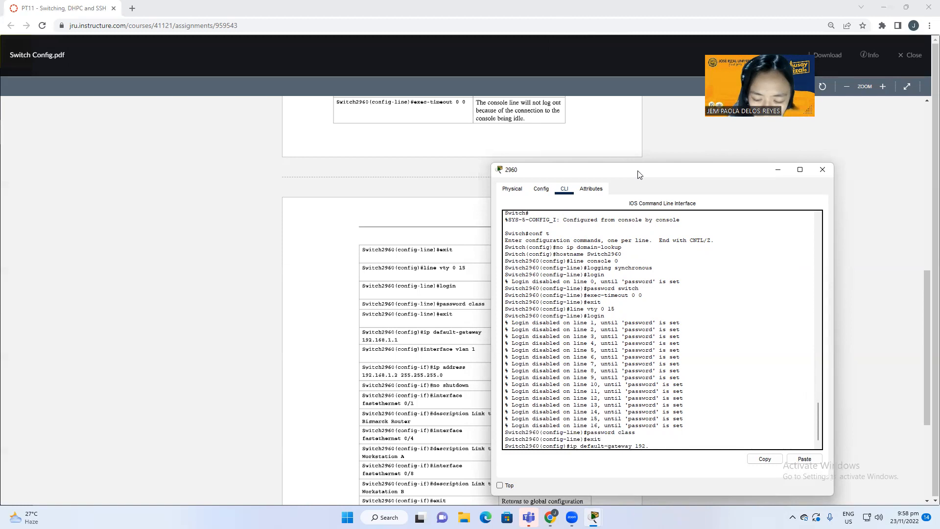
{"action": "type", "text": ".1.1"}
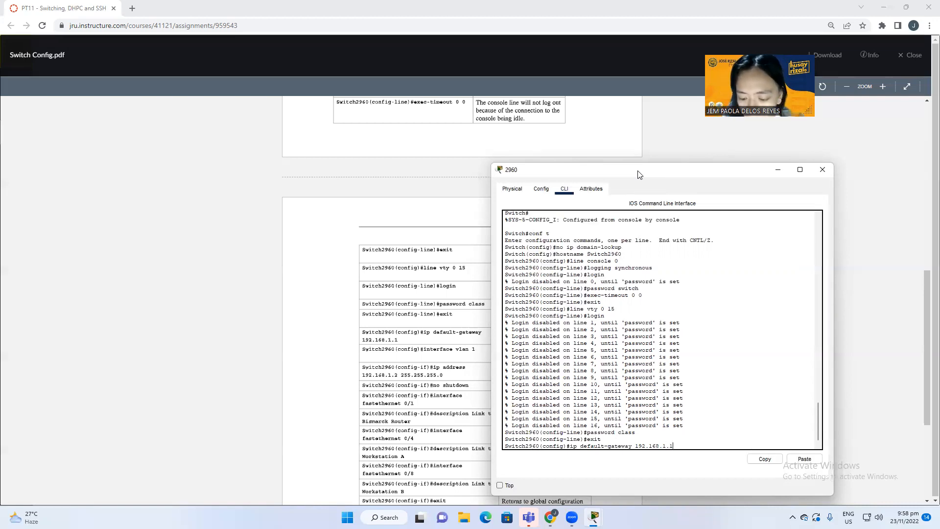
{"action": "key", "text": "Return"}
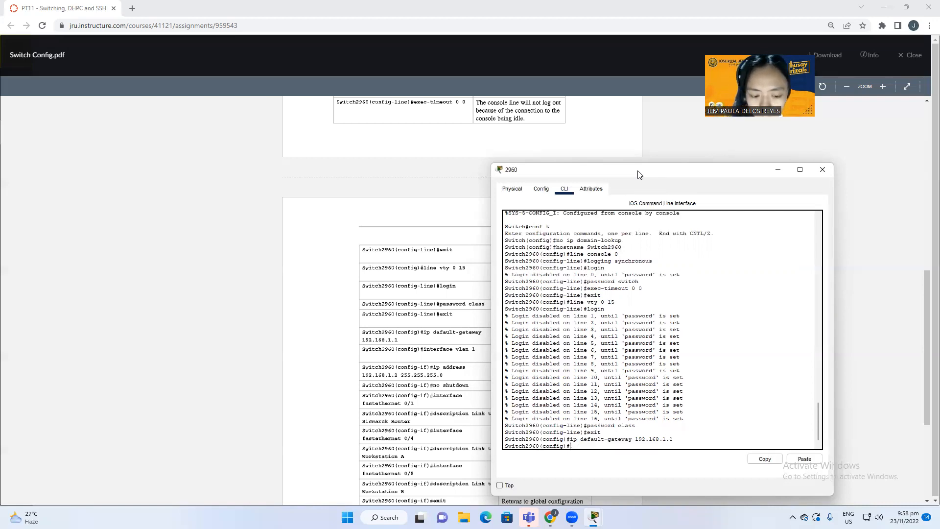
Step: Give interface vlan 1 address 192.168.1.2 255.255.255.0 and bring it up with no shutdown
{"action": "type", "text": "interface vla"}
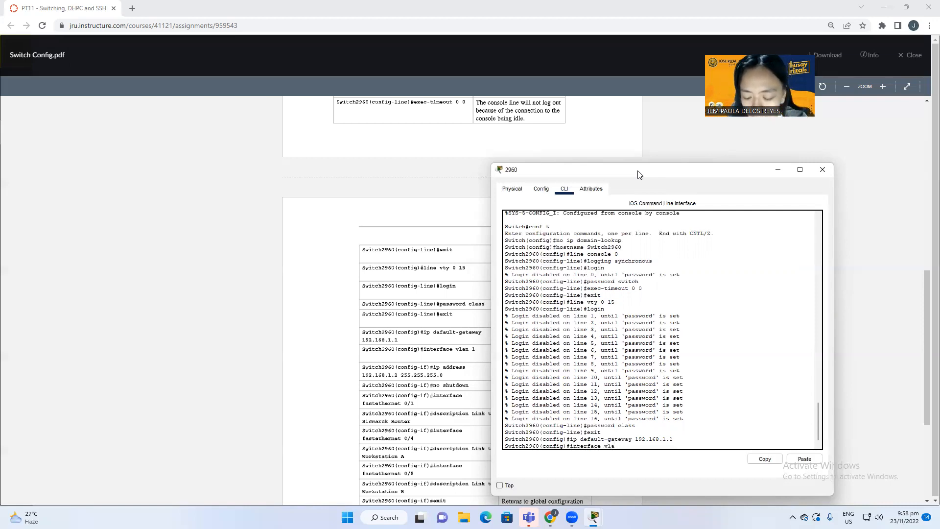
{"action": "type", "text": "n 1"}
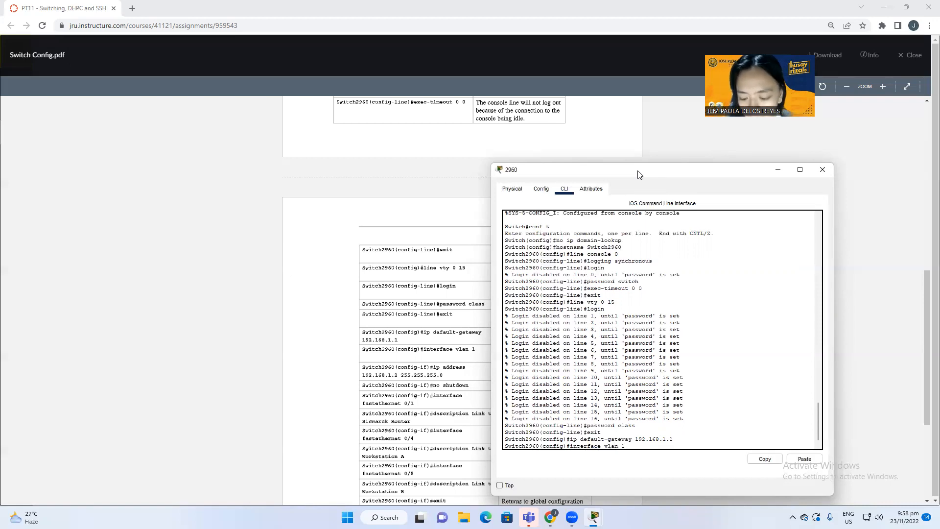
{"action": "key", "text": "Return"}
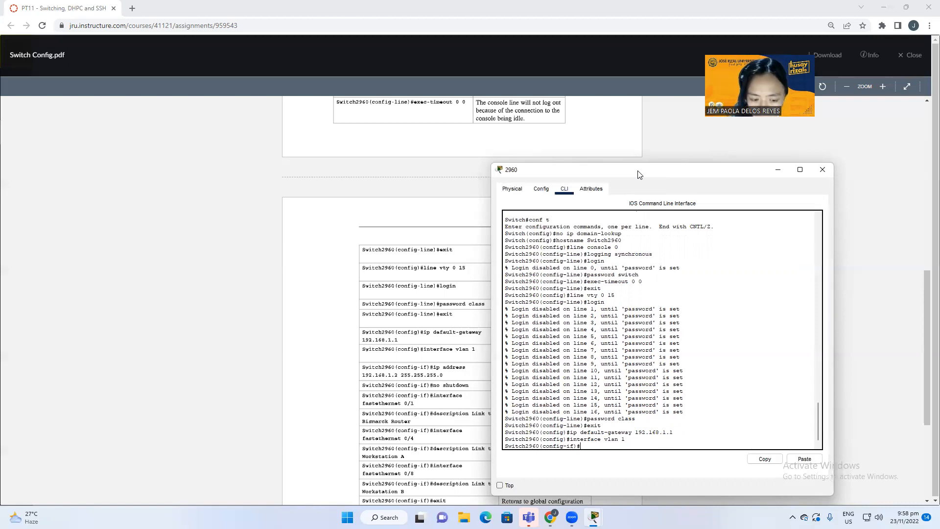
{"action": "type", "text": "ip"}
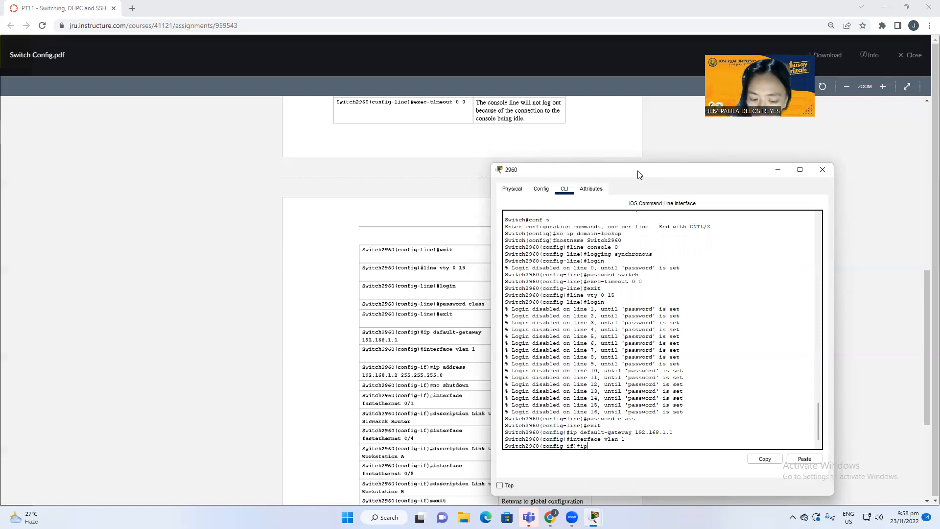
{"action": "type", "text": " address 192."}
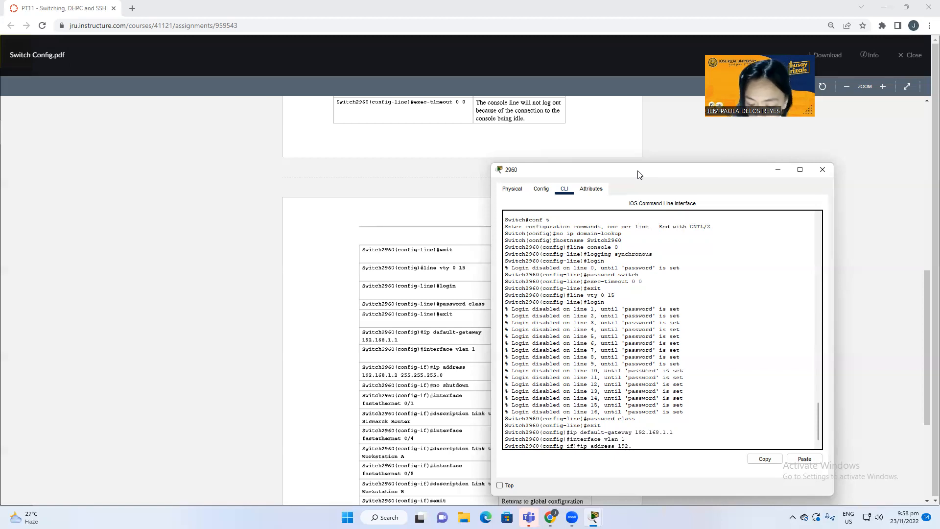
{"action": "type", "text": "168.1.2"}
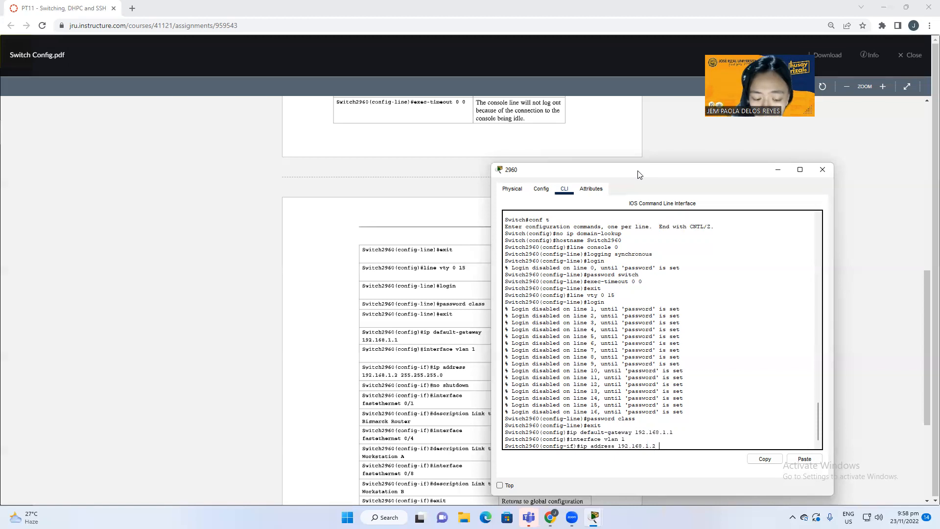
{"action": "type", "text": "255"}
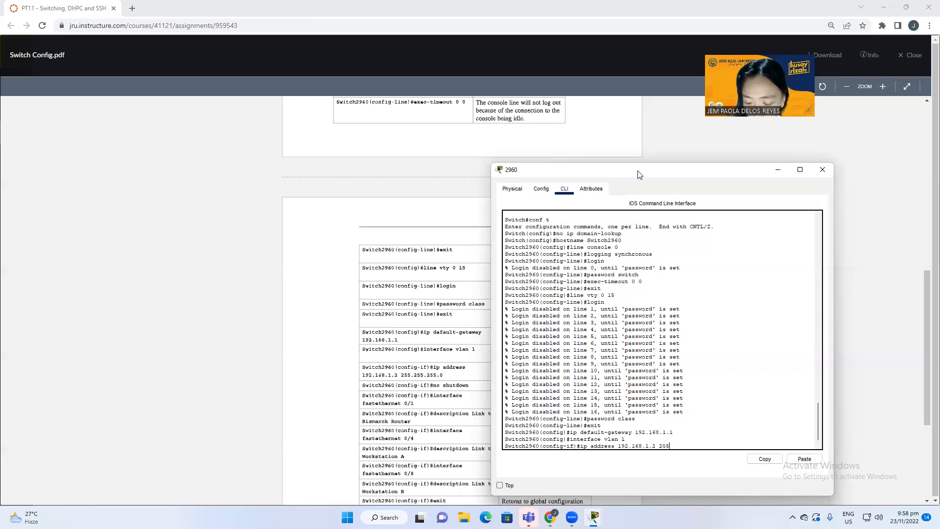
{"action": "type", "text": ".255.255.0"}
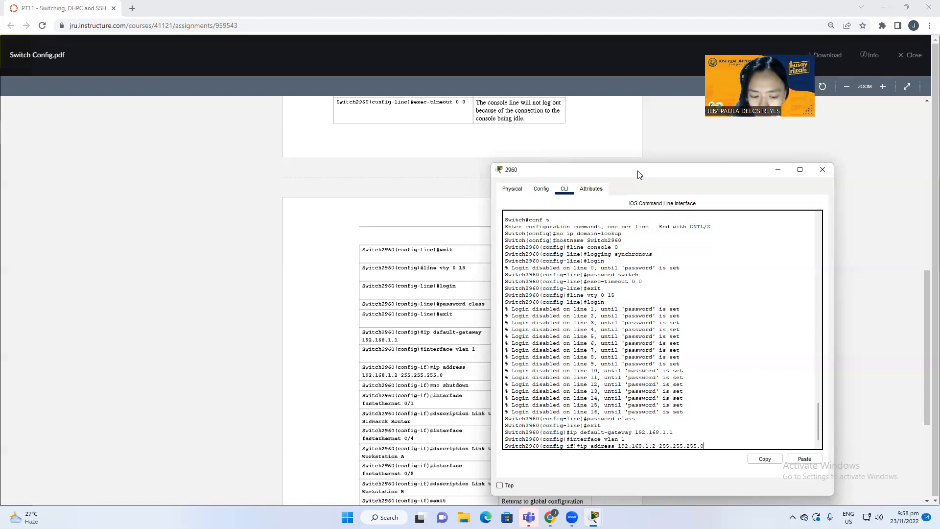
{"action": "key", "text": "Return"}
{"action": "type", "text": "no shit"}
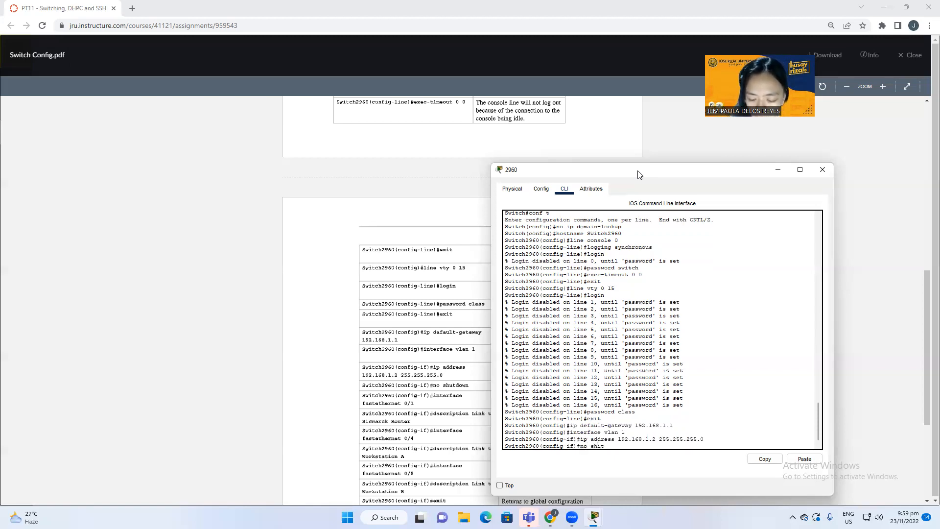
{"action": "type", "text": "do"}
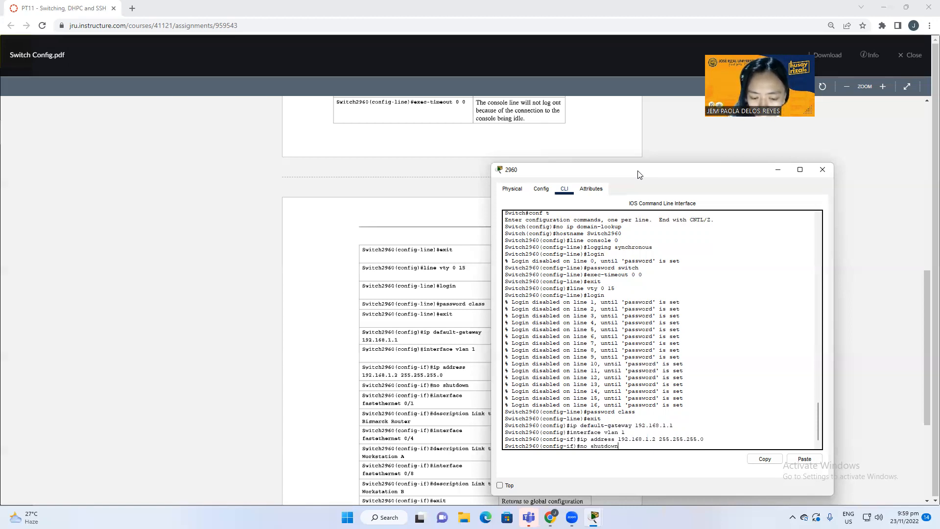
{"action": "type", "text": "wn"}
{"action": "key", "text": "Return"}
{"action": "type", "text": "inter"}
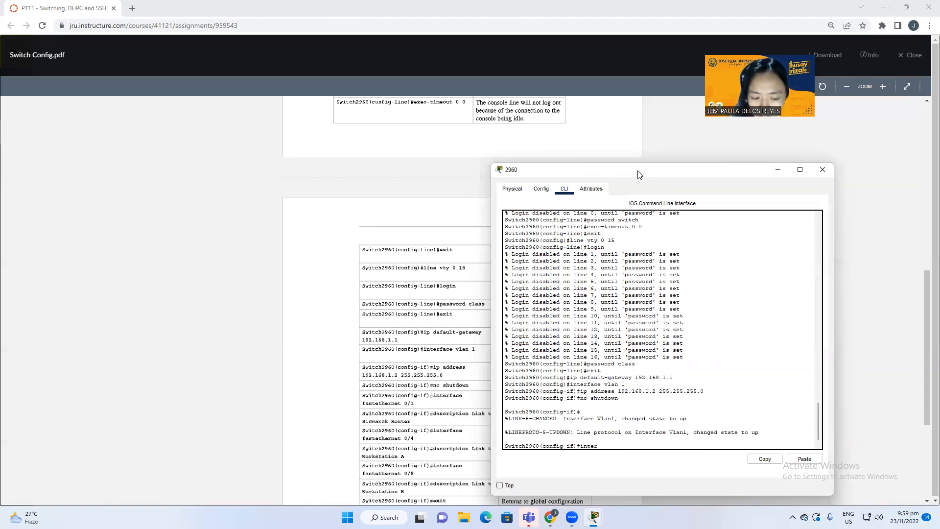
{"action": "type", "text": "face"}
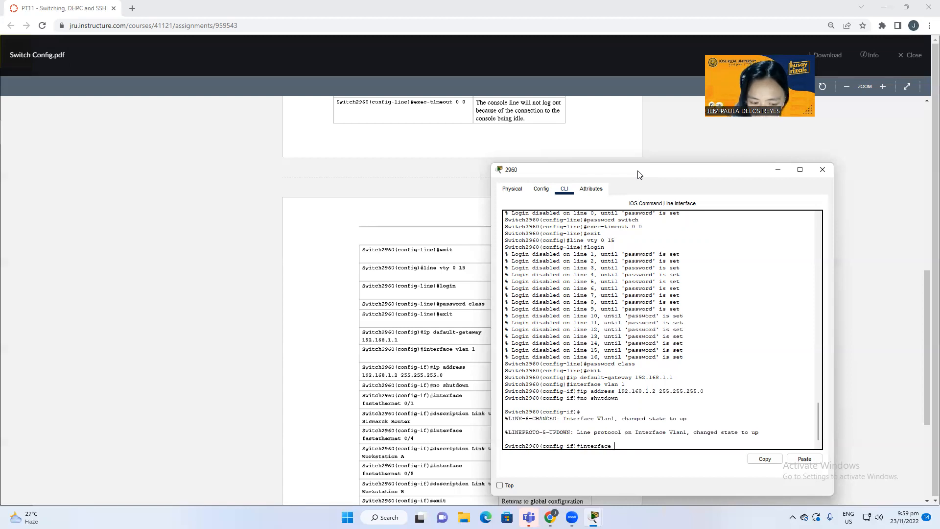
{"action": "type", "text": " fastenet"}
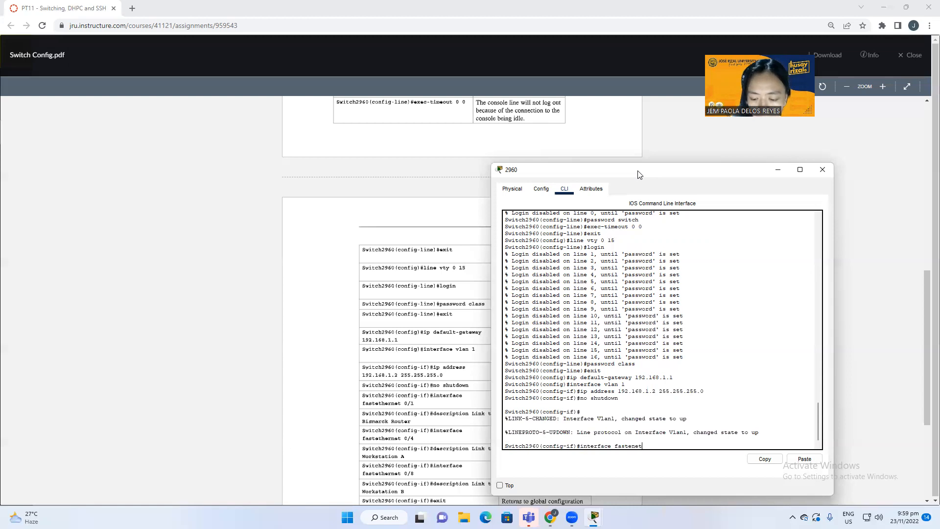
{"action": "type", "text": "6e"}
Step: Correct the rejected attempts and enter interface fastethernet 0/1 configuration
{"action": "key", "text": "BackSpace"}
{"action": "key", "text": "BackSpace"}
{"action": "type", "text": "ern"}
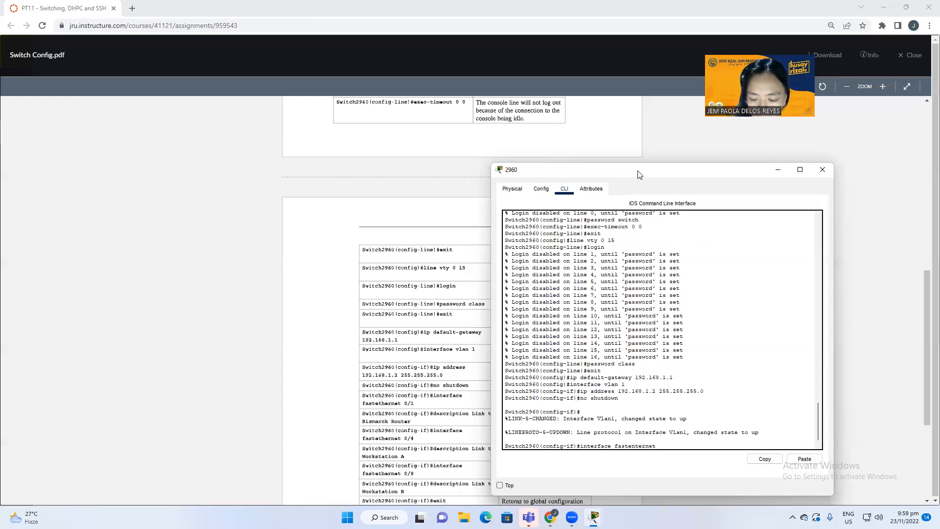
{"action": "type", "text": "et 0/1"}
{"action": "key", "text": "Return"}
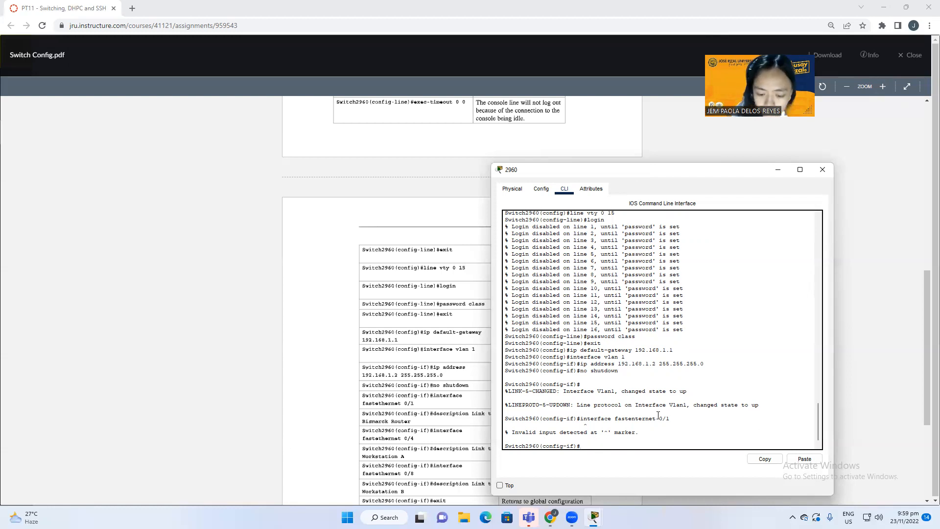
{"action": "type", "text": "inye"}
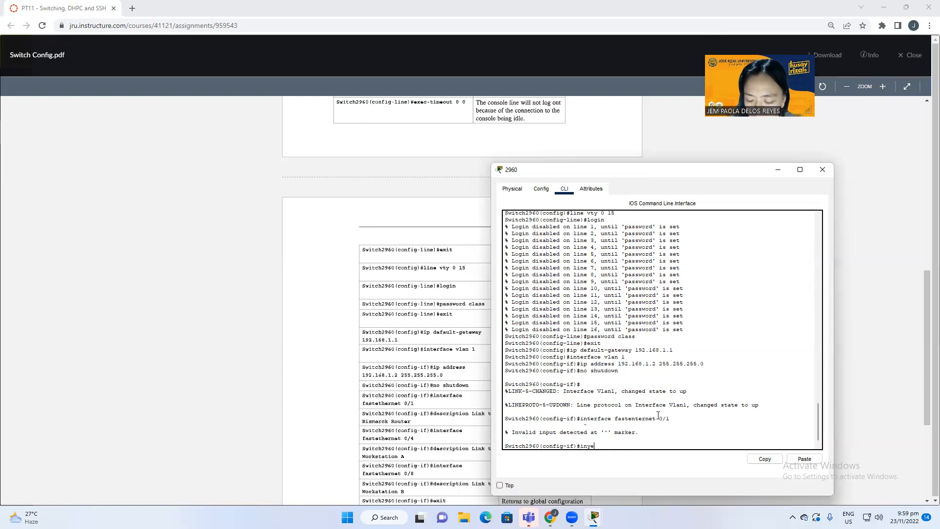
{"action": "key", "text": "BackSpace"}
{"action": "key", "text": "BackSpace"}
{"action": "type", "text": "terc"}
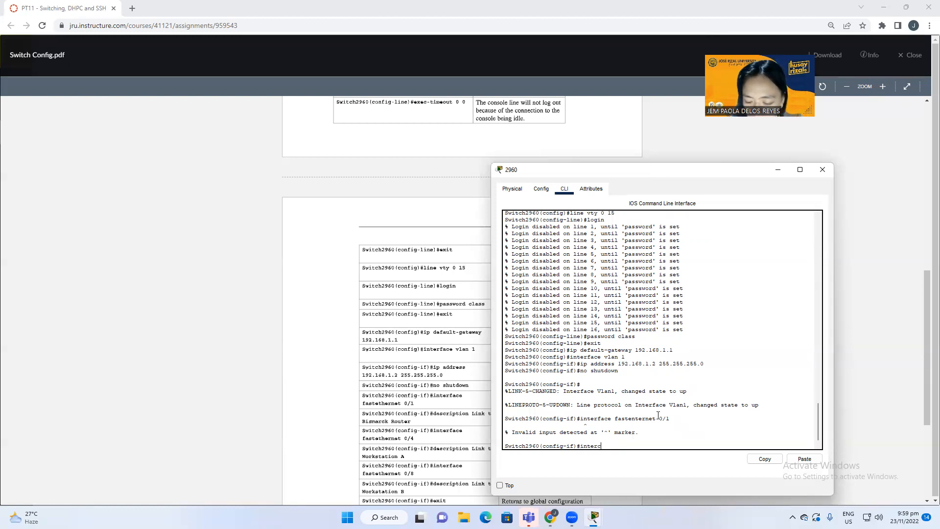
{"action": "key", "text": "BackSpace"}
{"action": "type", "text": "gace"}
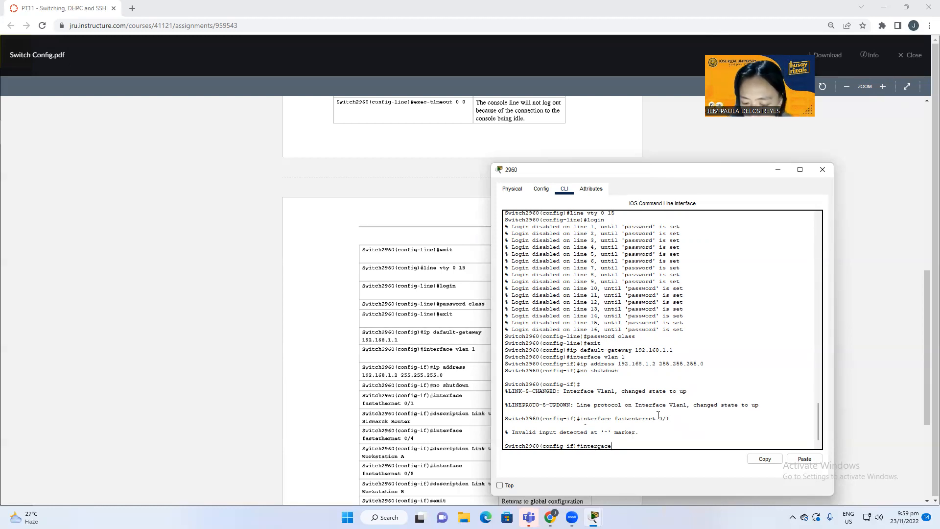
{"action": "key", "text": "BackSpace"}
{"action": "key", "text": "BackSpace"}
{"action": "key", "text": "BackSpace"}
{"action": "key", "text": "BackSpace"}
{"action": "type", "text": "f"}
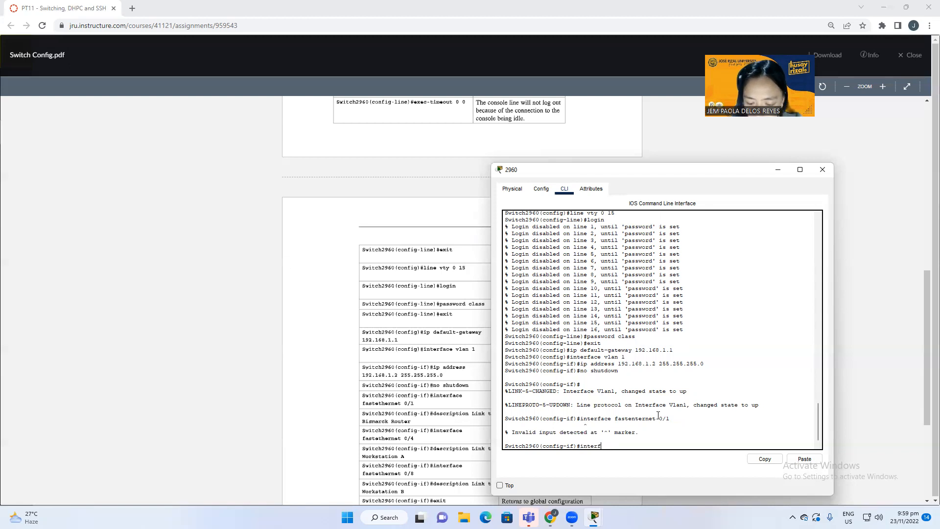
{"action": "type", "text": "ace fast en 0/1"}
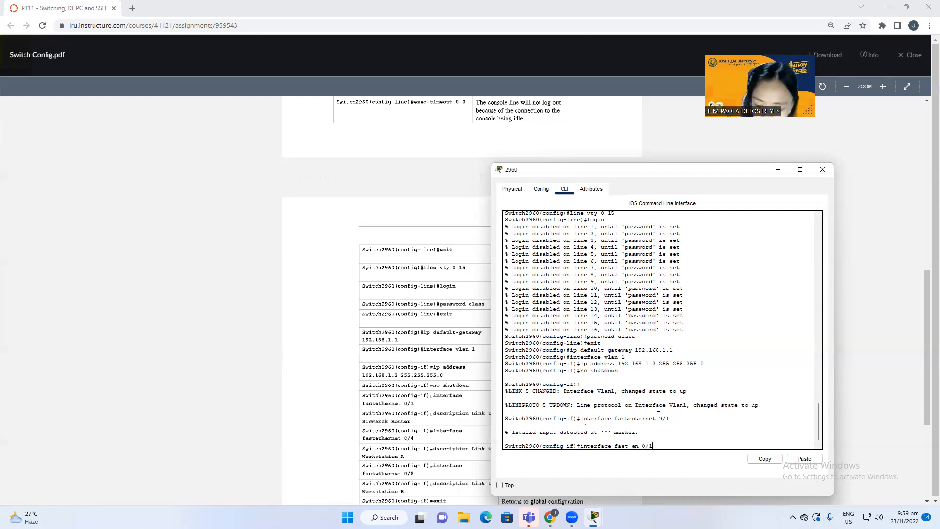
{"action": "key", "text": "Return"}
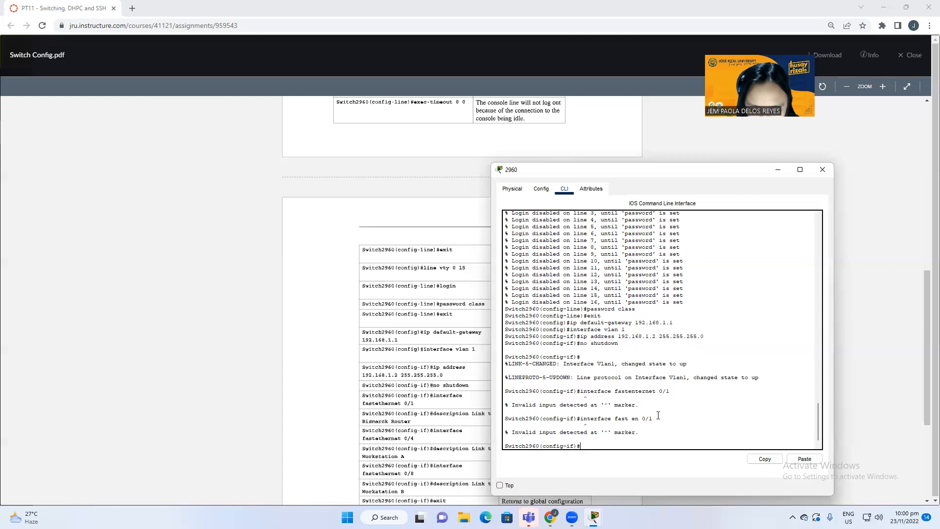
{"action": "key", "text": "BackSpace"}
{"action": "key", "text": "BackSpace"}
{"action": "type", "text": "nterface fastey"}
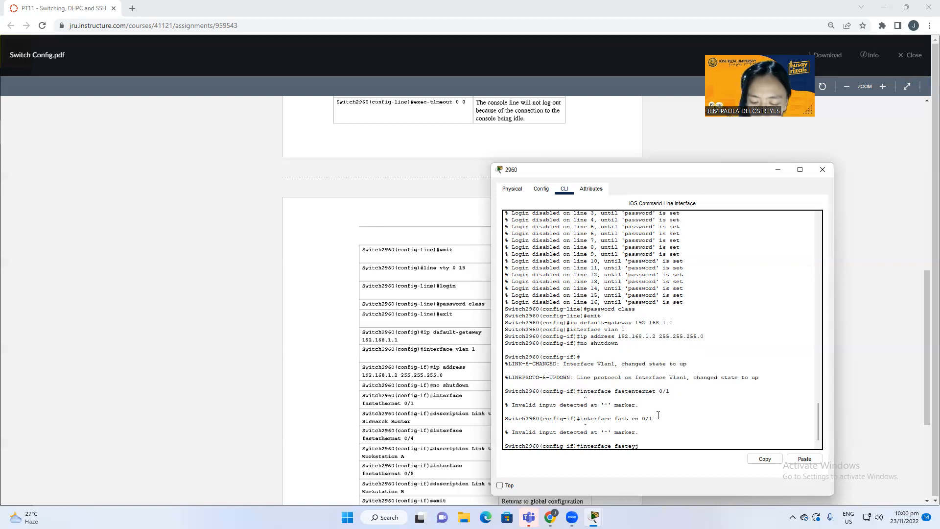
{"action": "key", "text": "BackSpace"}
{"action": "type", "text": "the"}
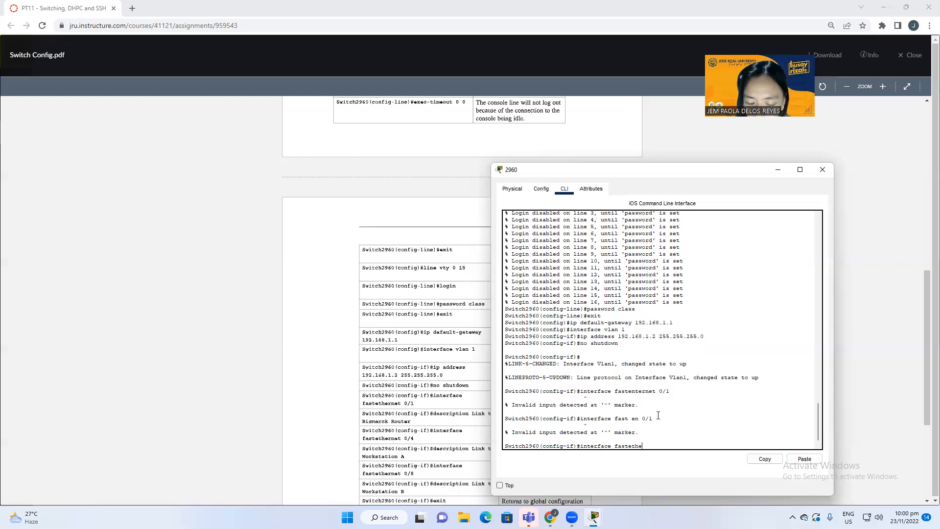
{"action": "type", "text": "rnet"}
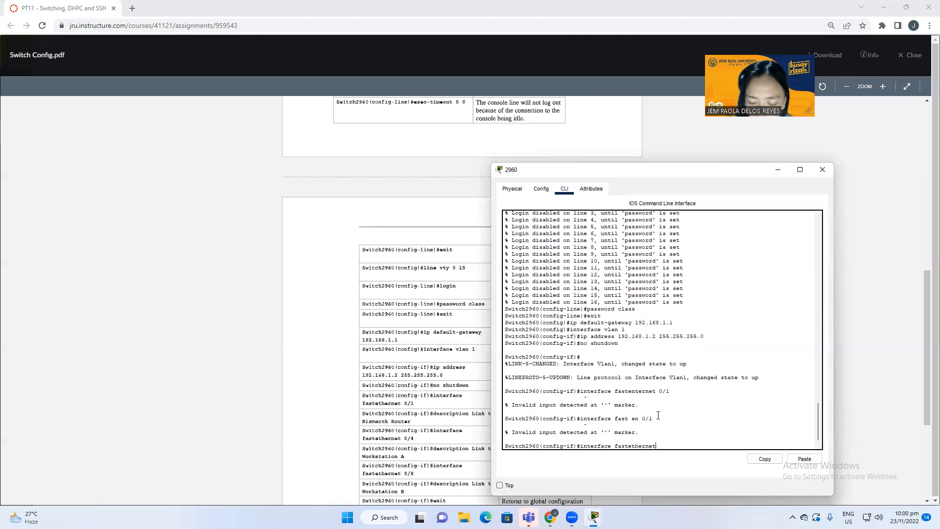
{"action": "type", "text": " 0/1"}
{"action": "key", "text": "Return"}
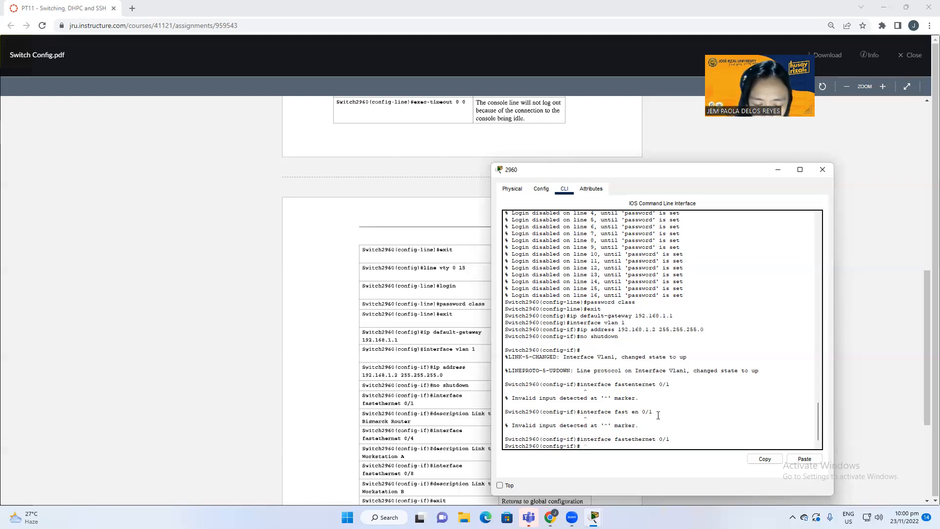
Step: Add the description 'link to BLSMARCKS router' to FastEthernet 0/1
{"action": "type", "text": "B"}
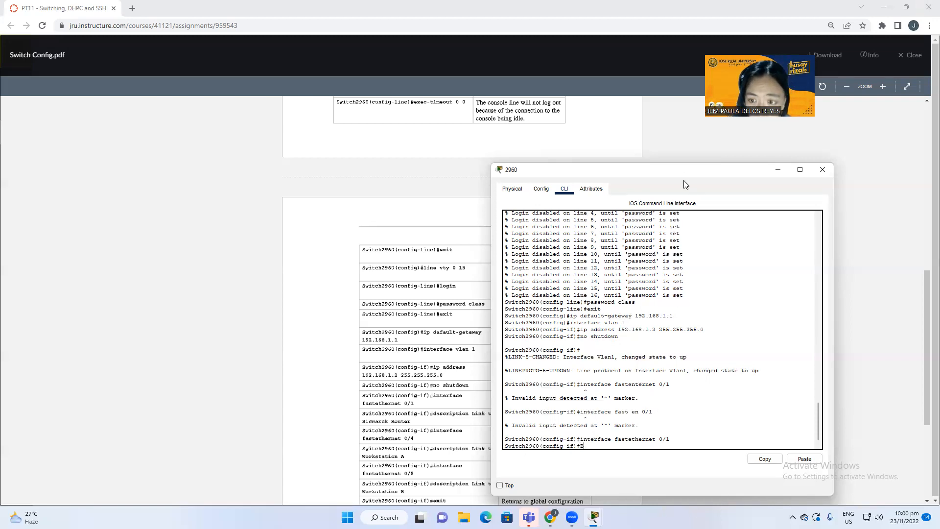
{"action": "left_click_drag", "start_coordinate": [684, 174], "coordinate": [698, 184]}
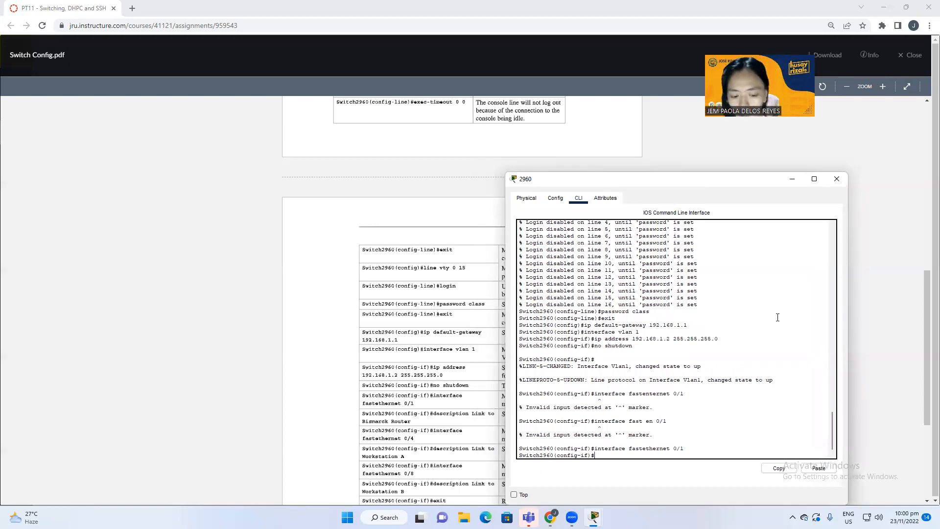
{"action": "type", "text": "descr"}
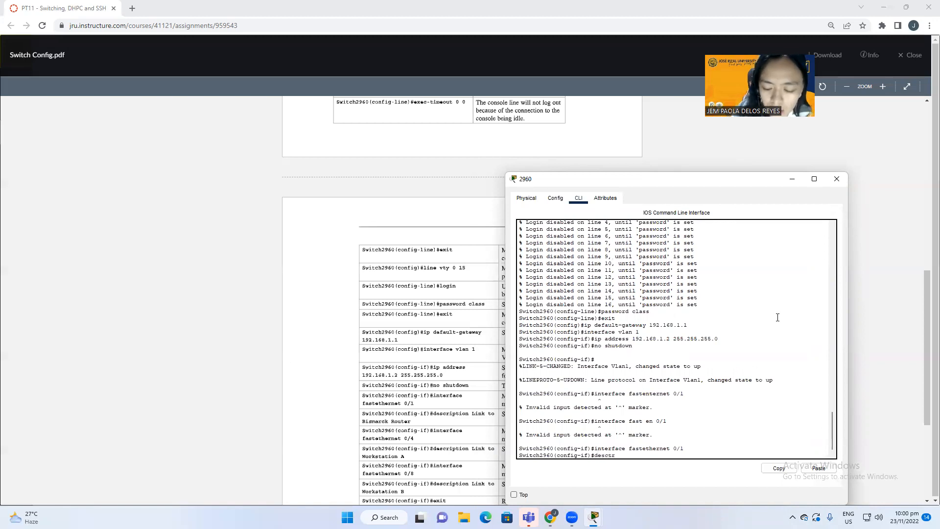
{"action": "type", "text": "ipyti"}
{"action": "key", "text": "BackSpace"}
{"action": "key", "text": "BackSpace"}
{"action": "key", "text": "BackSpace"}
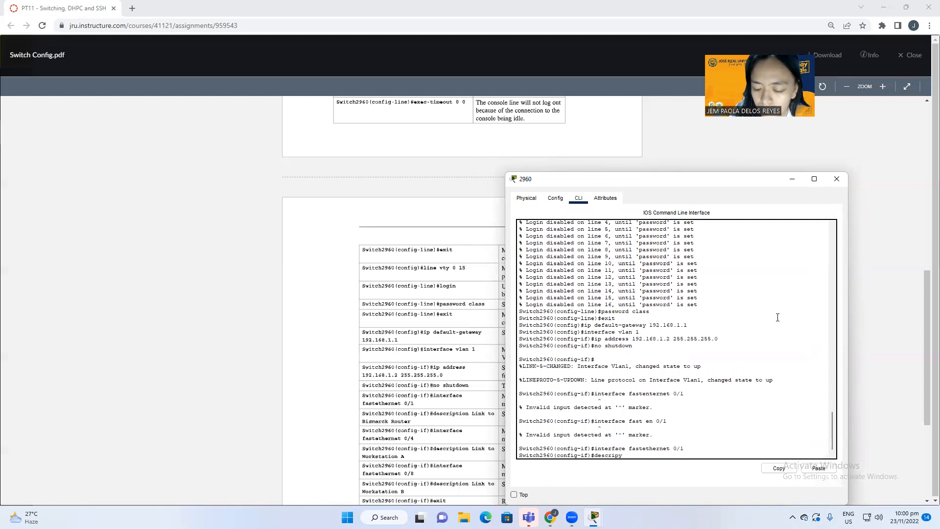
{"action": "key", "text": "BackSpace"}
{"action": "key", "text": "BackSpace"}
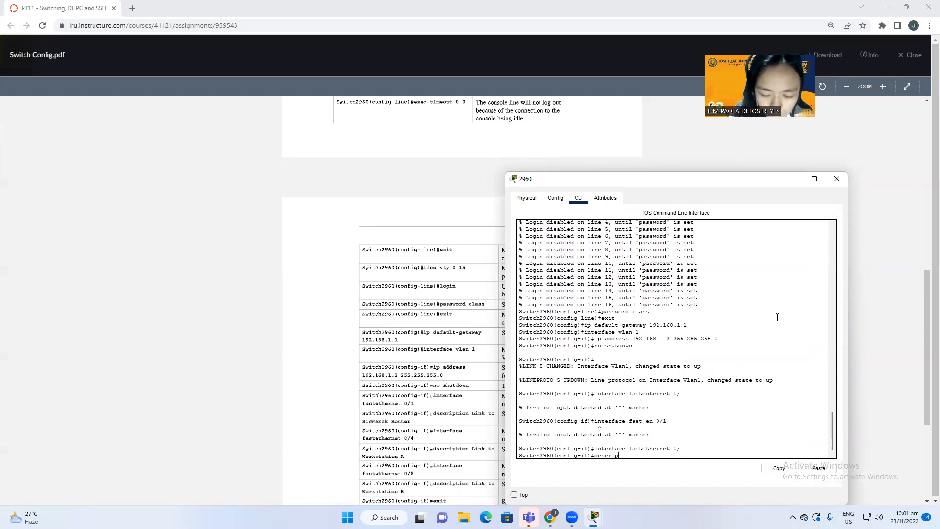
{"action": "type", "text": "tion li"}
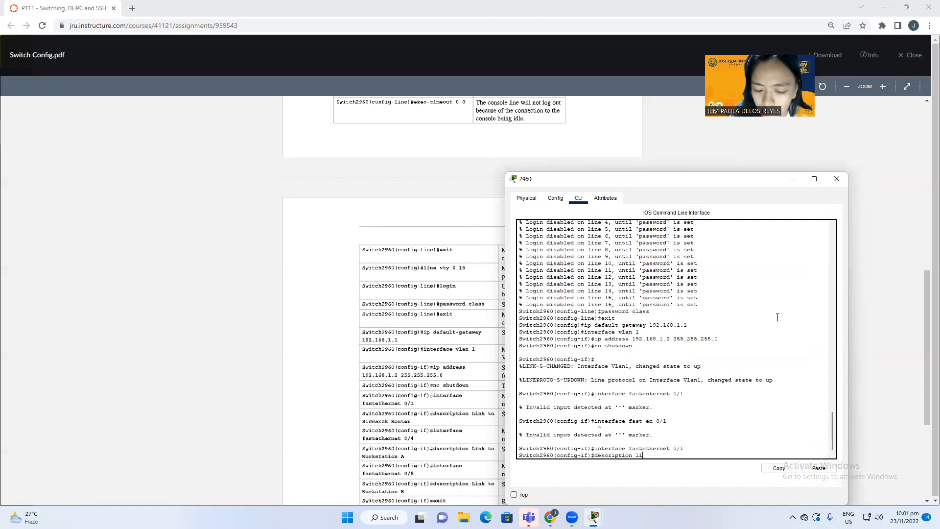
{"action": "type", "text": "nk "}
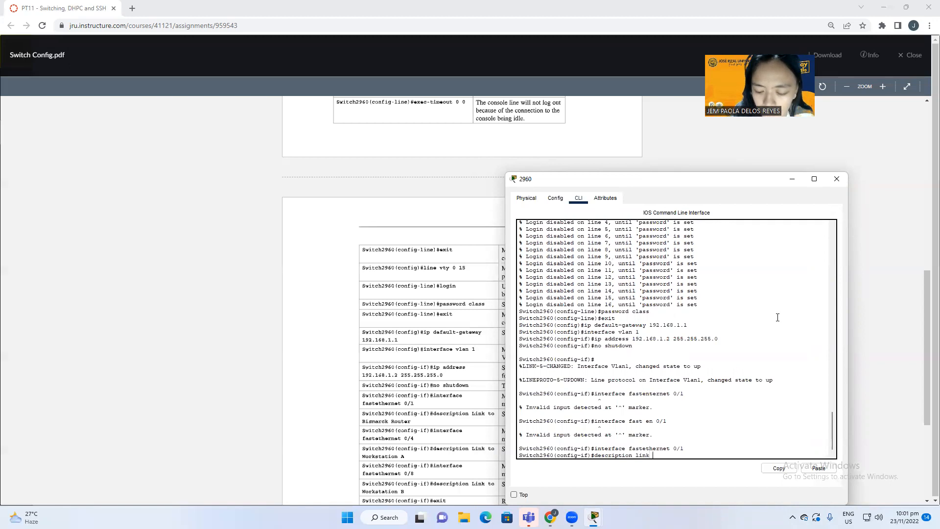
{"action": "type", "text": "to BLSMARCKS"}
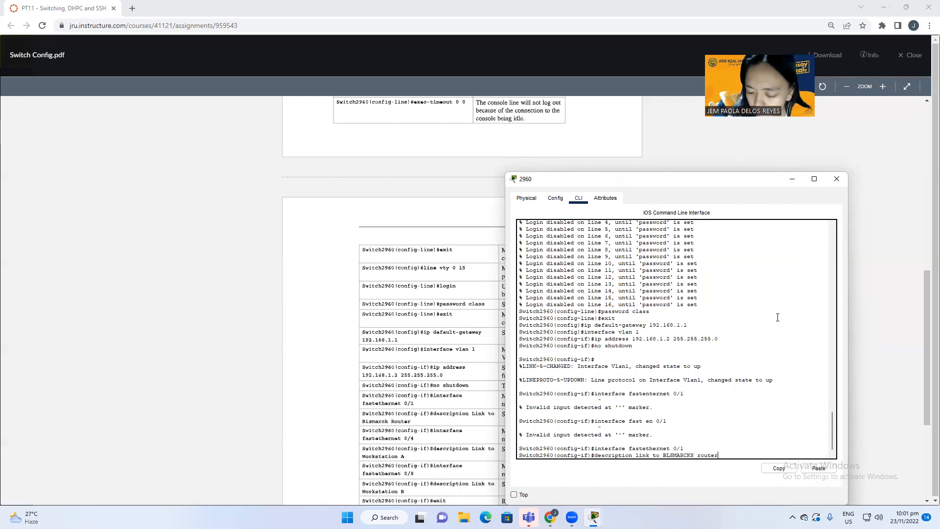
{"action": "type", "text": "router"}
{"action": "key", "text": "Return"}
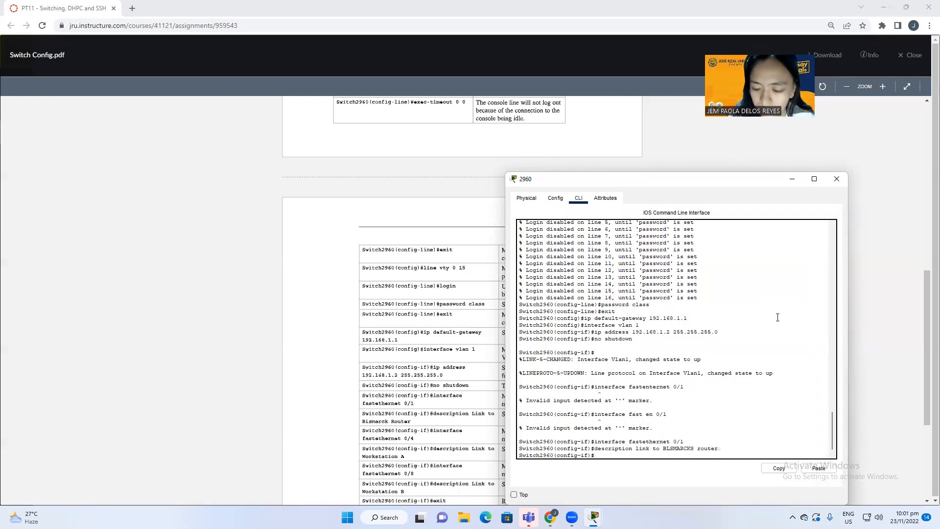
{"action": "type", "text": "U"}
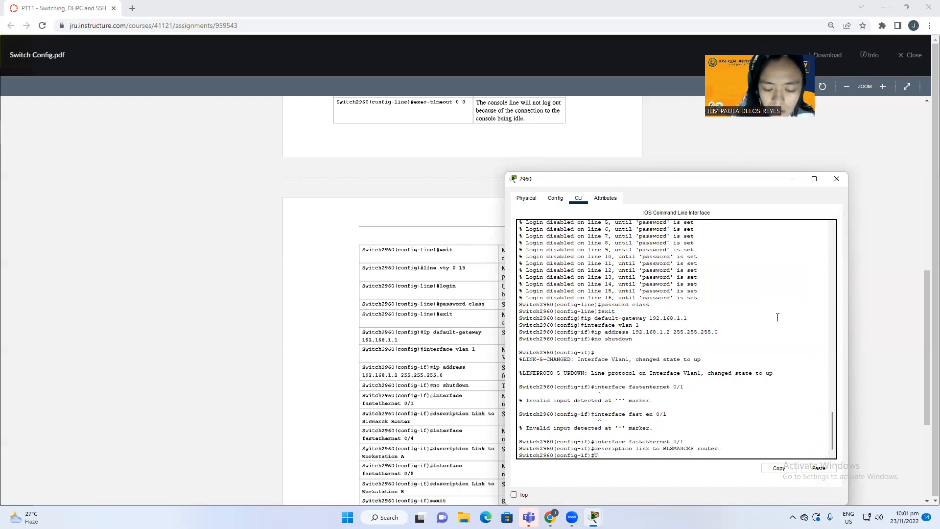
{"action": "key", "text": "BackSpace"}
{"action": "type", "text": "inter"}
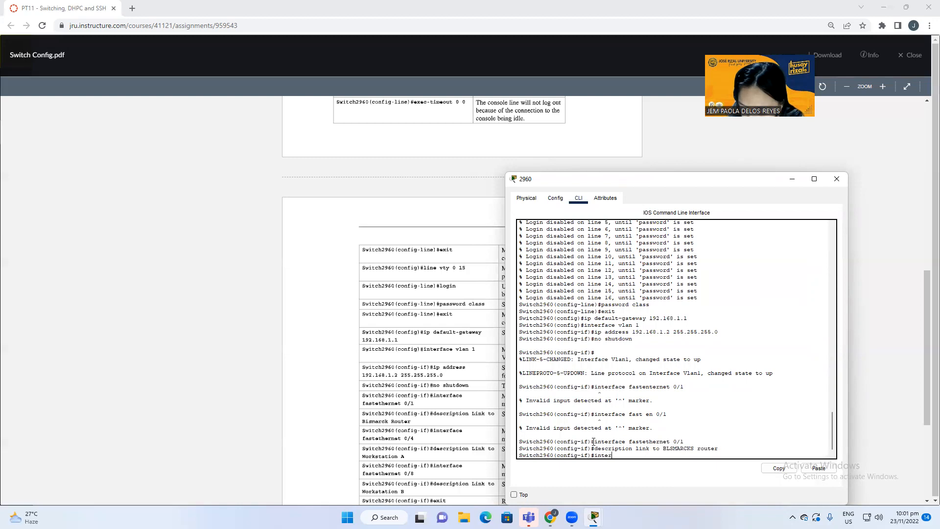
Step: Select interface FastEthernet 0/4 and give it the description 'link WorkstationA', reusing copied commands
{"action": "left_click_drag", "start_coordinate": [595, 442], "coordinate": [670, 442]}
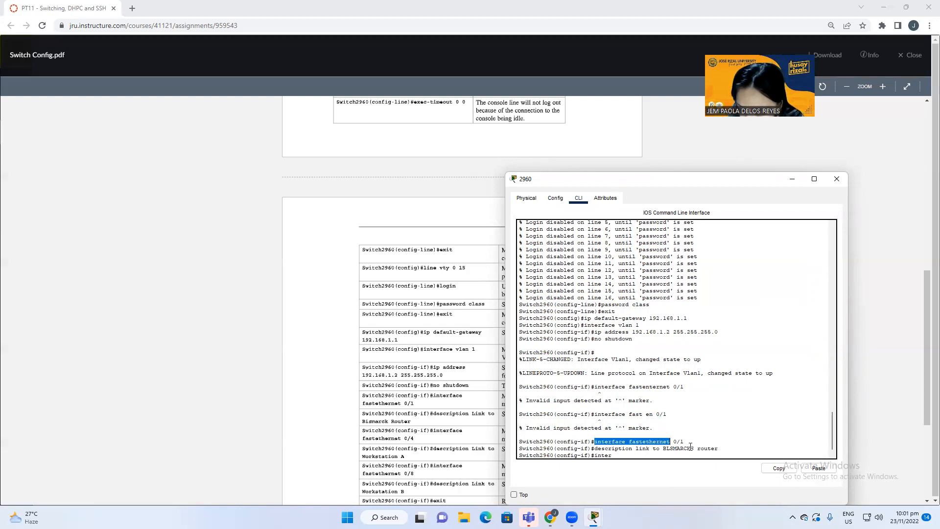
{"action": "left_click", "coordinate": [787, 473]}
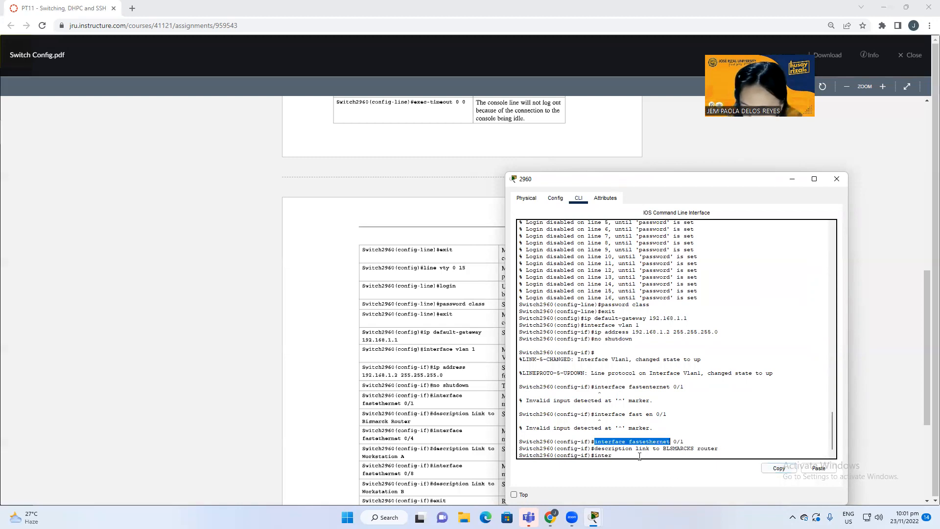
{"action": "left_click", "coordinate": [604, 430]}
{"action": "key", "text": "BackSpace"}
{"action": "key", "text": "BackSpace"}
{"action": "key", "text": "BackSpace"}
{"action": "key", "text": "BackSpace"}
{"action": "key", "text": "BackSpace"}
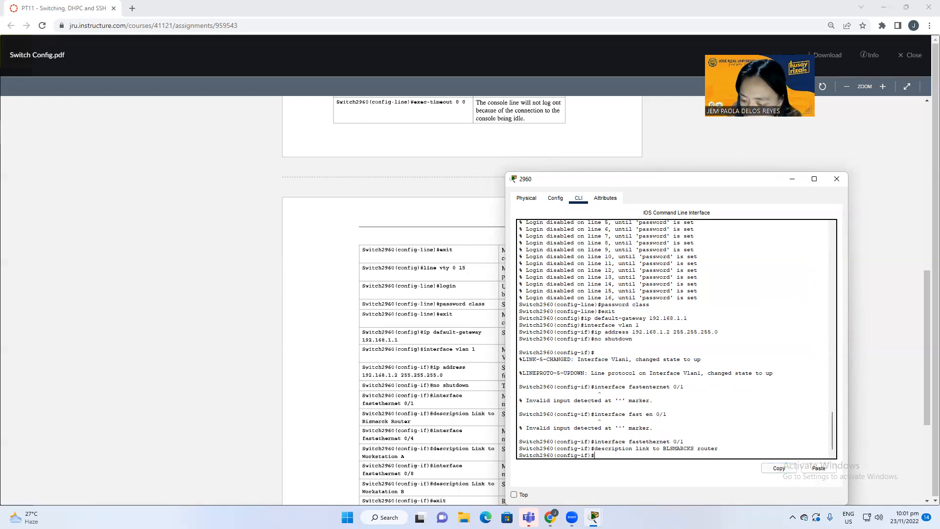
{"action": "left_click", "coordinate": [816, 471]}
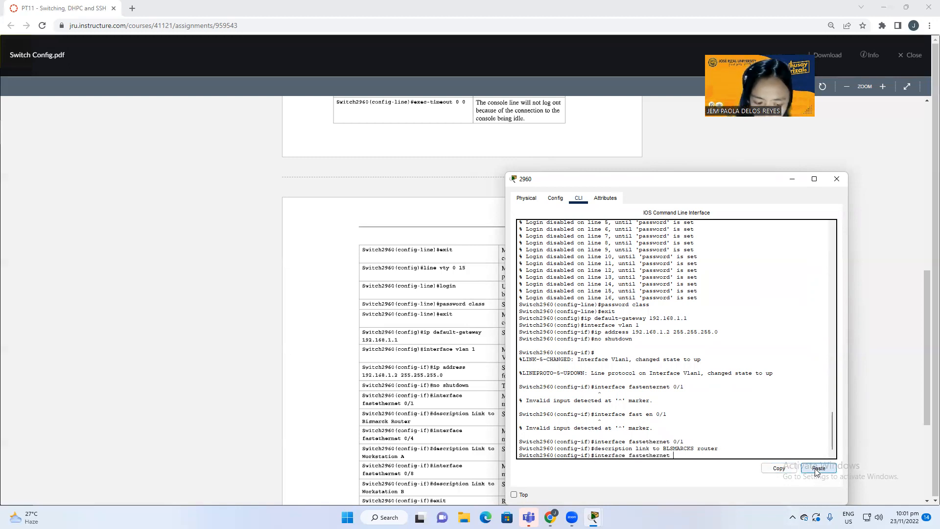
{"action": "type", "text": "0"}
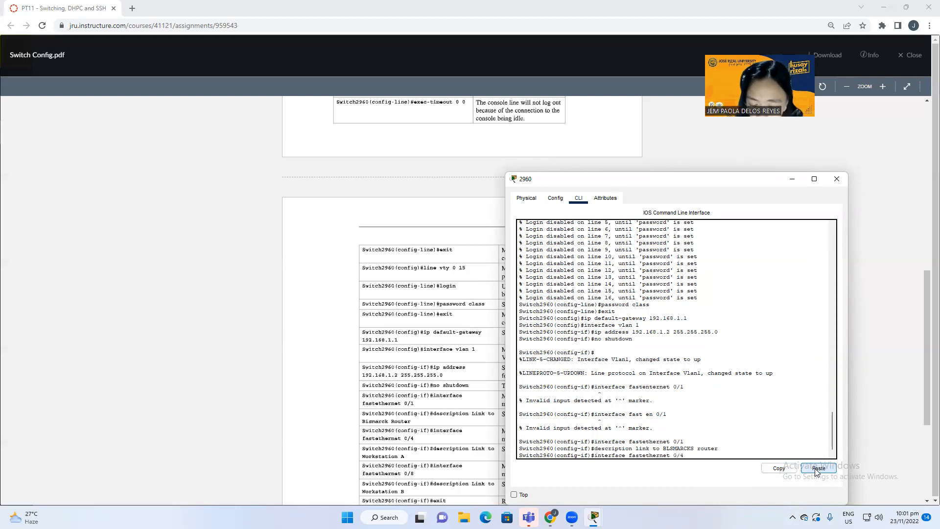
{"action": "type", "text": "/4"}
{"action": "key", "text": "Return"}
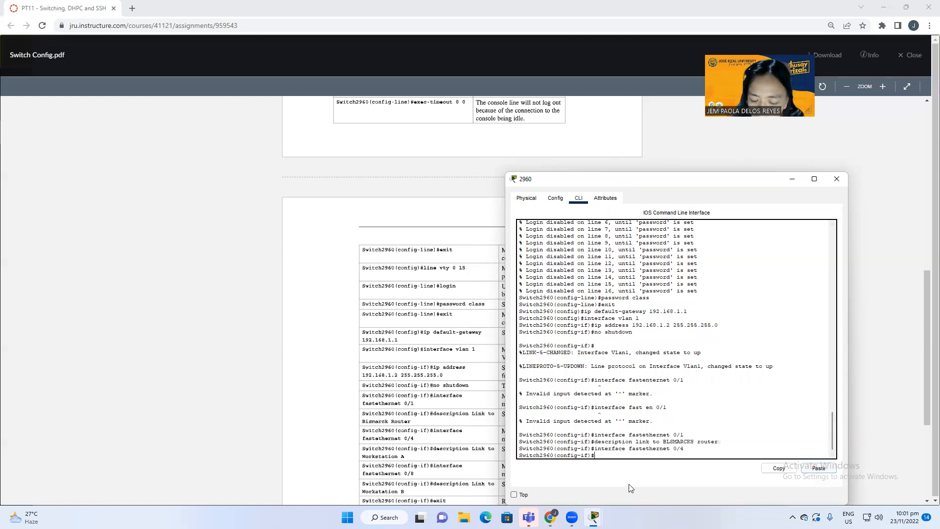
{"action": "left_click_drag", "start_coordinate": [595, 441], "coordinate": [649, 442]}
{"action": "left_click", "coordinate": [776, 469]}
{"action": "left_click", "coordinate": [615, 454]}
{"action": "left_click", "coordinate": [803, 468]}
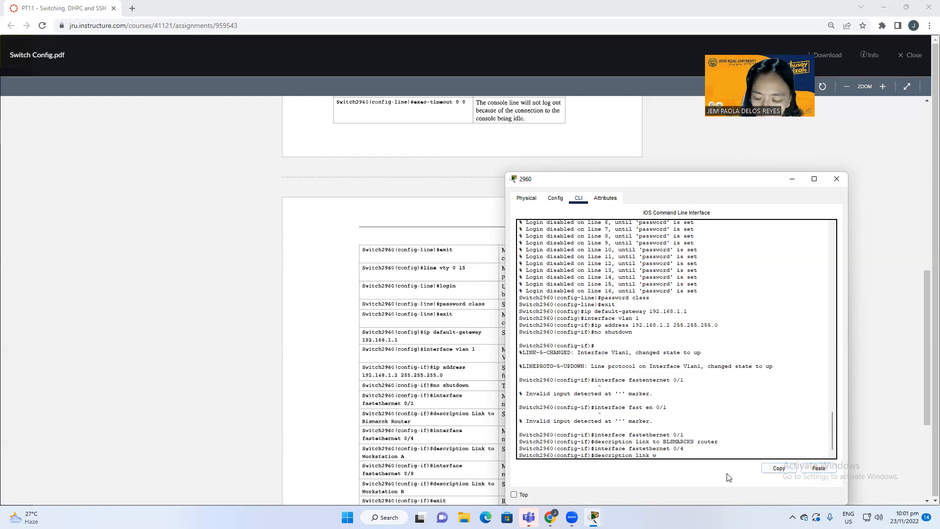
{"action": "type", "text": "Worl"}
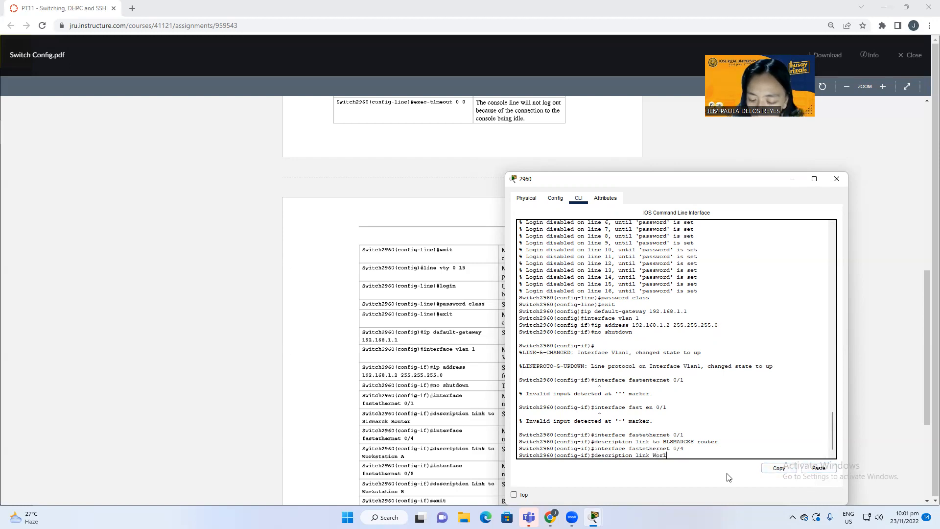
{"action": "type", "text": "satio"}
{"action": "key", "text": "BackSpace"}
{"action": "key", "text": "BackSpace"}
{"action": "key", "text": "BackSpace"}
{"action": "key", "text": "BackSpace"}
{"action": "key", "text": "BackSpace"}
{"action": "type", "text": "tationA"}
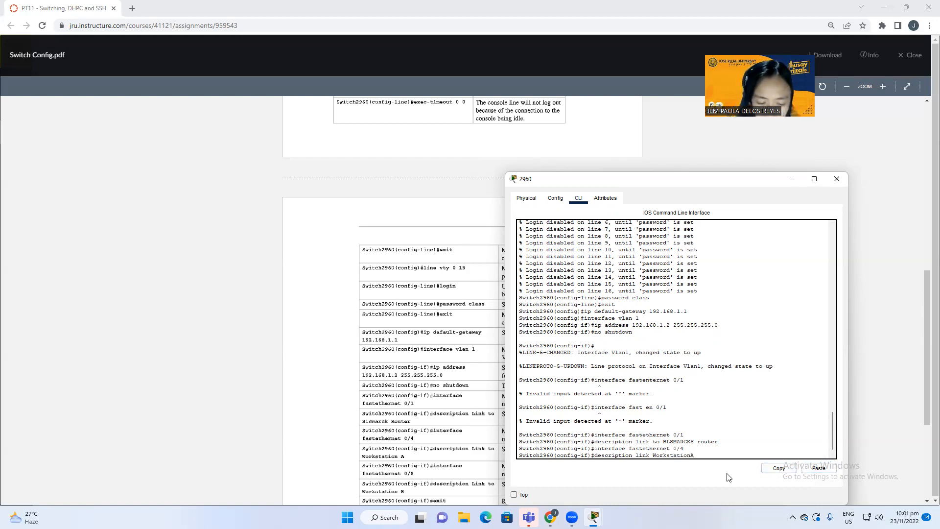
{"action": "key", "text": "Return"}
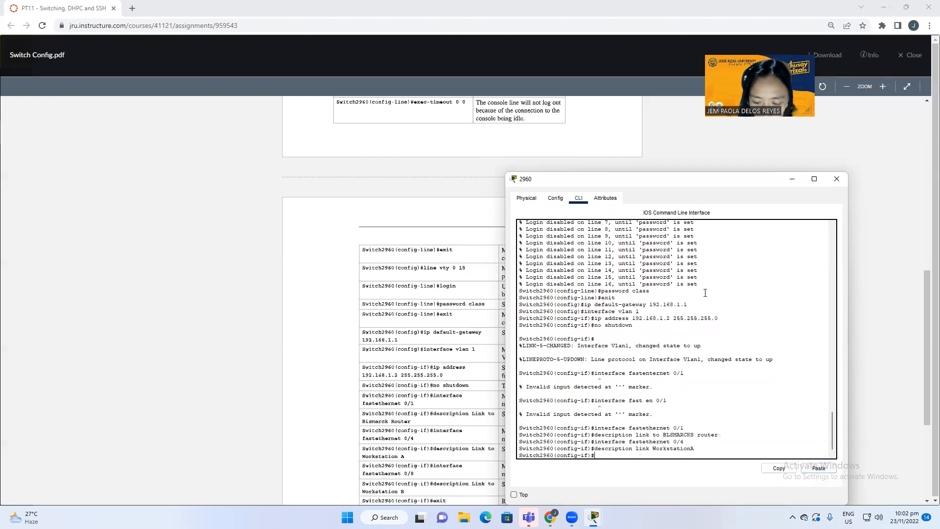
Step: Select interface FastEthernet 0/8 and give it the description 'link WorkstationB'
{"action": "left_click_drag", "start_coordinate": [594, 442], "coordinate": [685, 441]}
{"action": "left_click", "coordinate": [779, 469]}
{"action": "left_click", "coordinate": [669, 455]}
{"action": "left_click", "coordinate": [818, 468]}
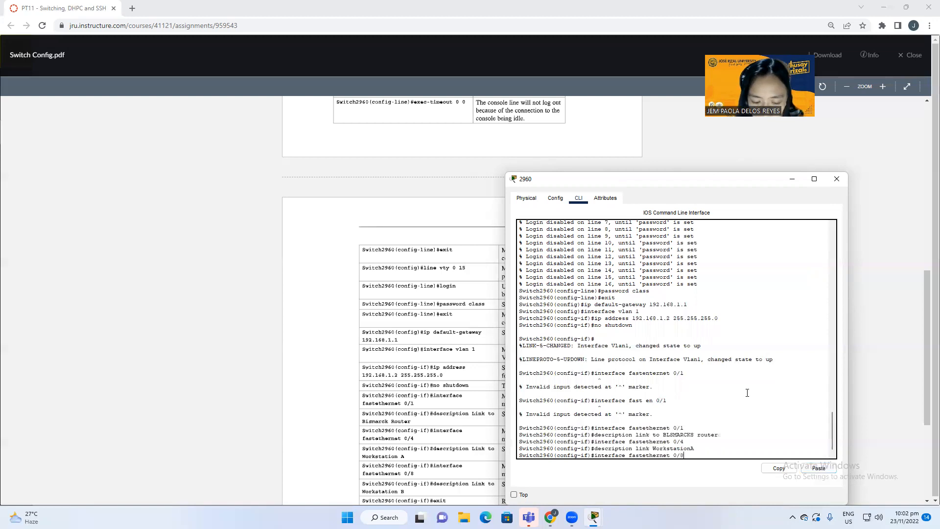
{"action": "scroll", "coordinate": [744, 390], "scroll_direction": "down", "scroll_amount": 1}
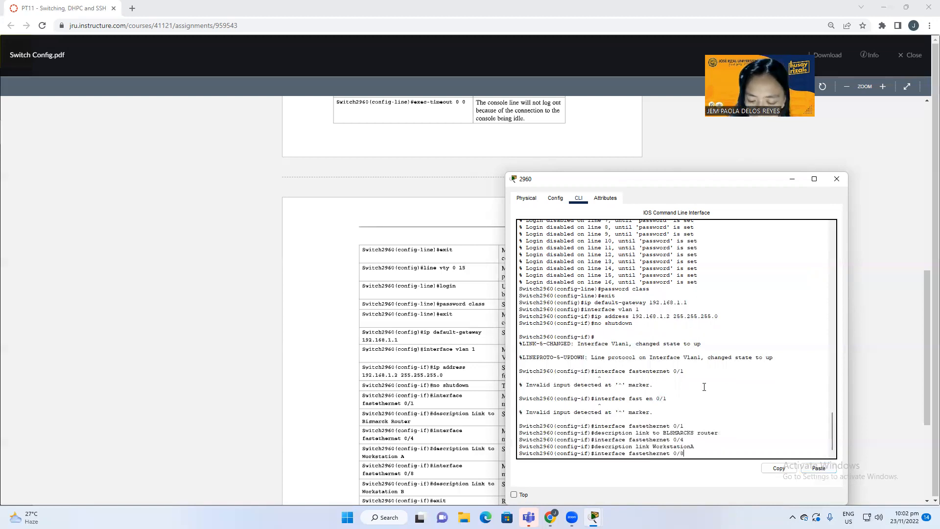
{"action": "key", "text": "Return"}
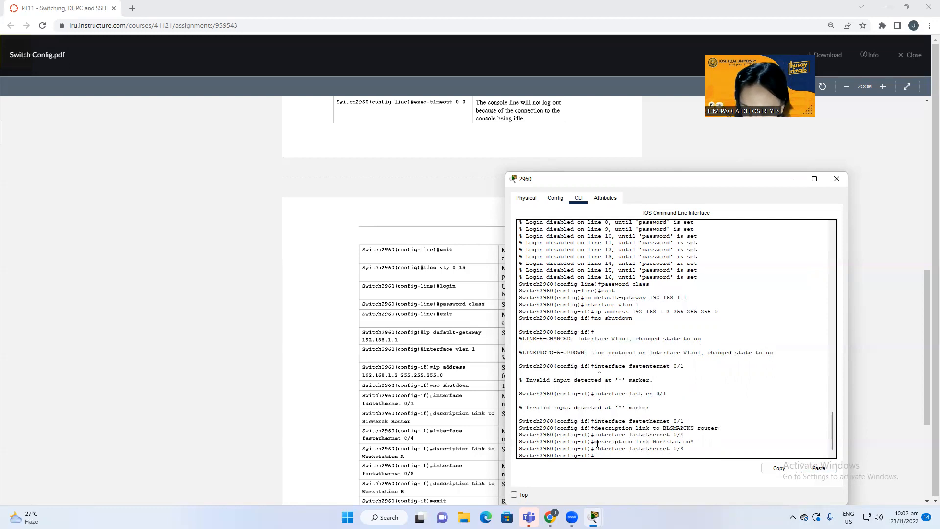
{"action": "left_click_drag", "start_coordinate": [593, 441], "coordinate": [695, 441]}
{"action": "left_click", "coordinate": [777, 467]}
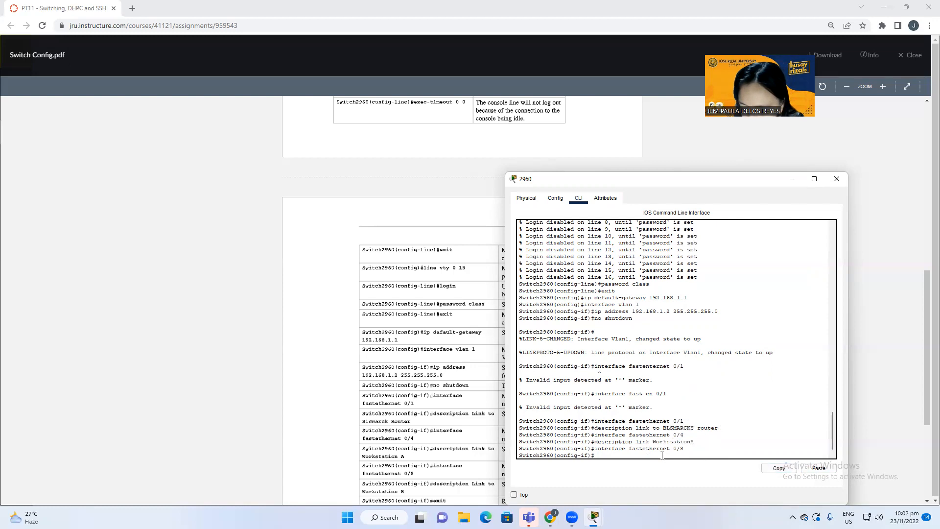
{"action": "left_click", "coordinate": [827, 469]}
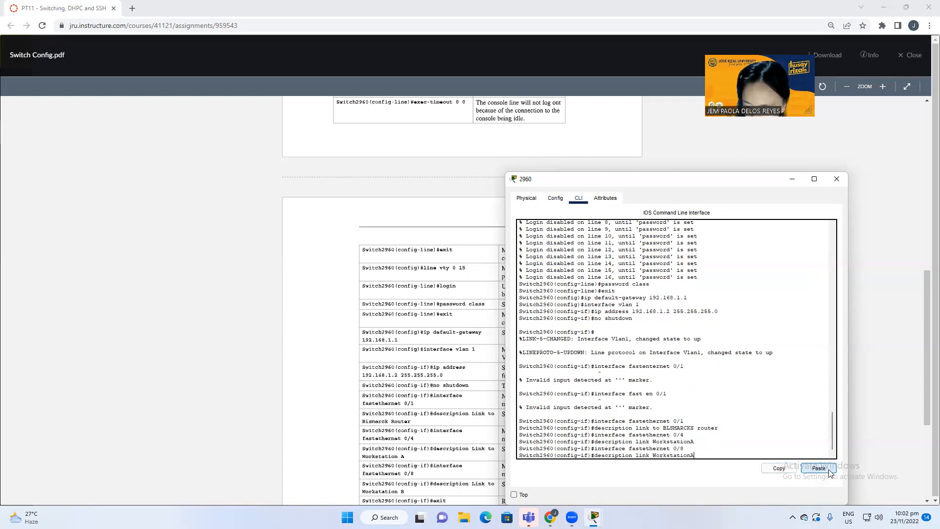
{"action": "key", "text": "BackSpace"}
{"action": "type", "text": "B"}
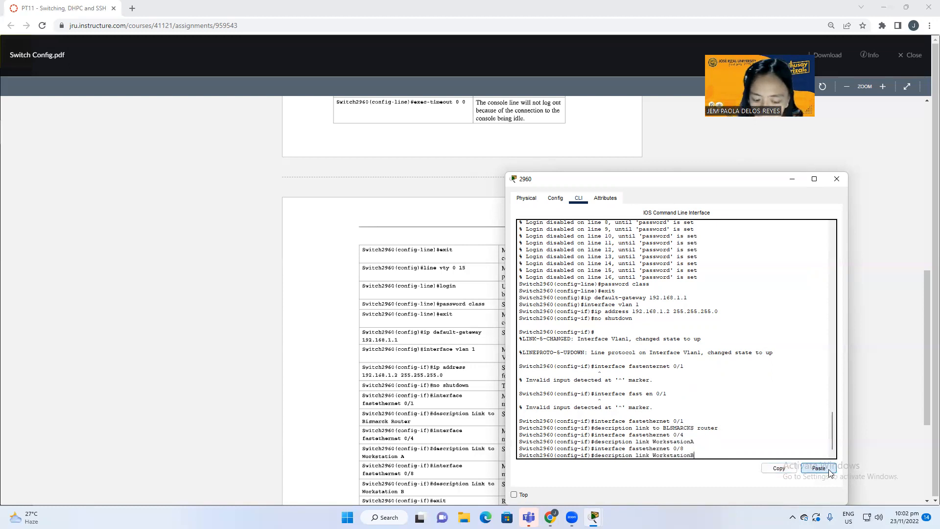
{"action": "key", "text": "Return"}
{"action": "scroll", "coordinate": [150, 321], "scroll_direction": "down", "scroll_amount": 2}
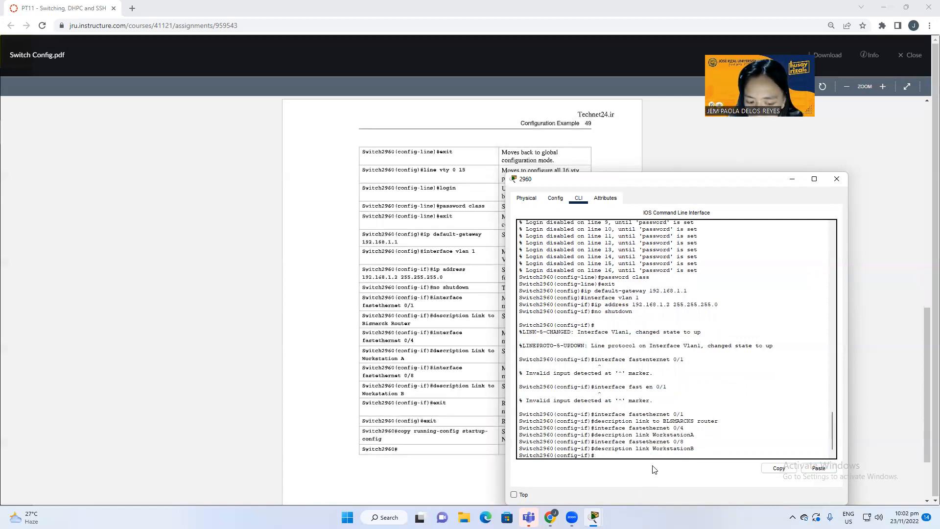
Step: Exit interface and global configuration back to privileged mode
{"action": "type", "text": "e"}
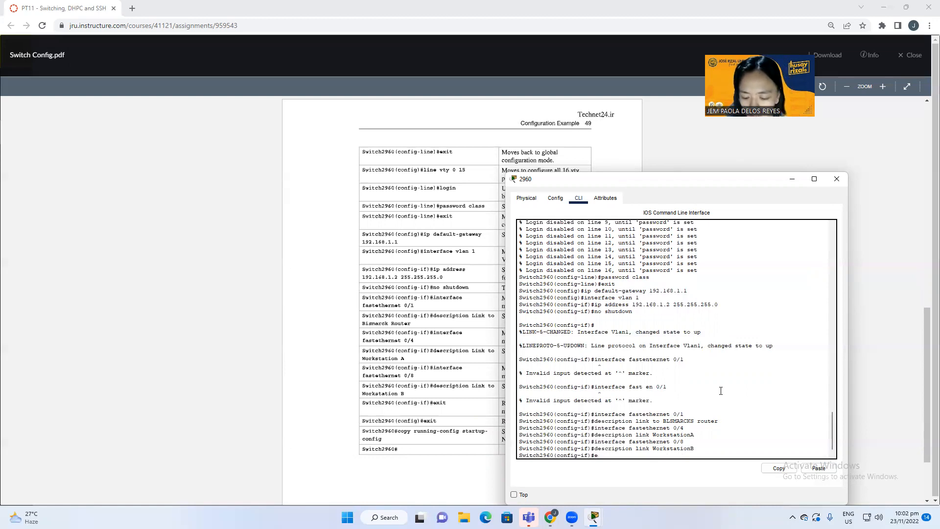
{"action": "type", "text": "xxit"}
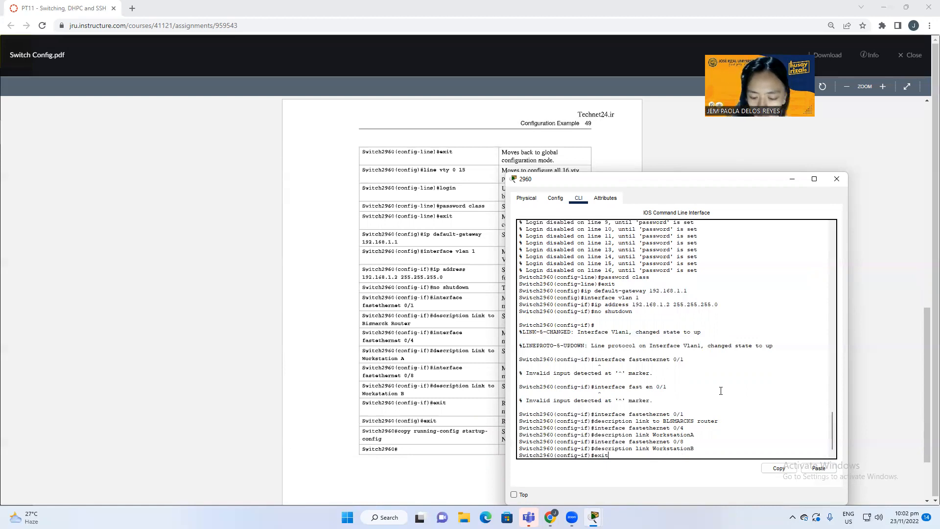
{"action": "key", "text": "Return"}
{"action": "type", "text": "exit"}
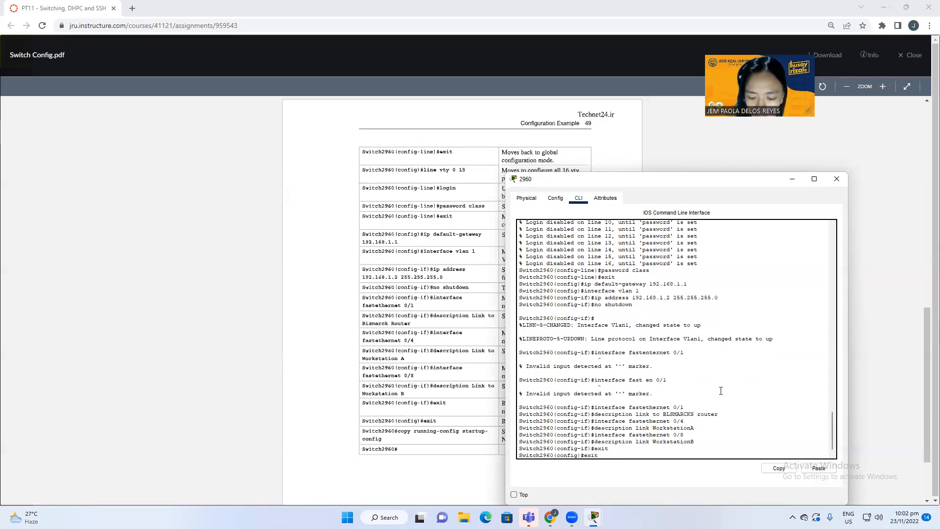
{"action": "key", "text": "Return"}
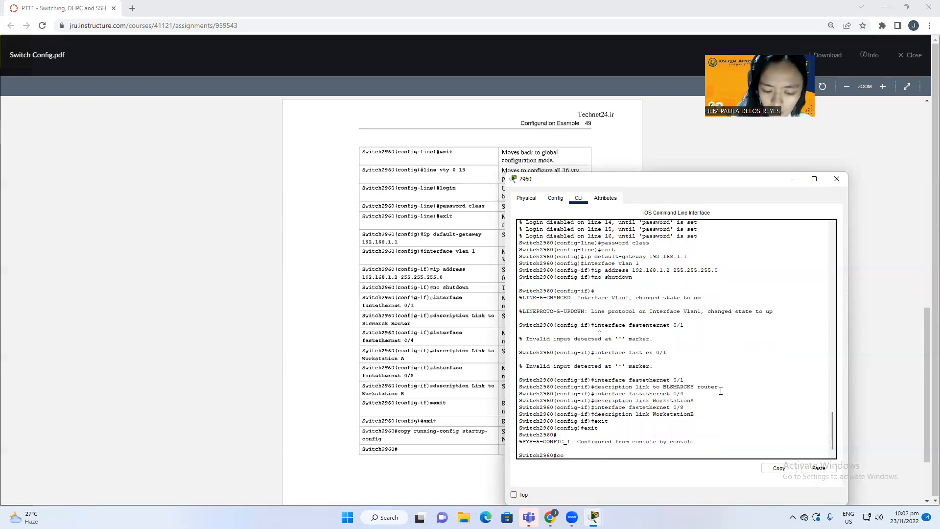
Step: Run copy running-config startup-config, accepting the default destination filename
{"action": "type", "text": "copu"}
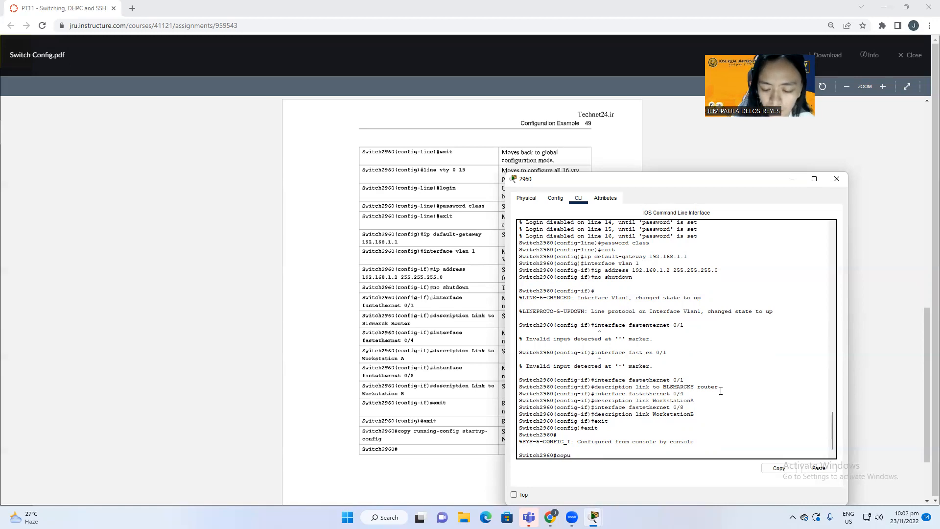
{"action": "type", "text": "p"}
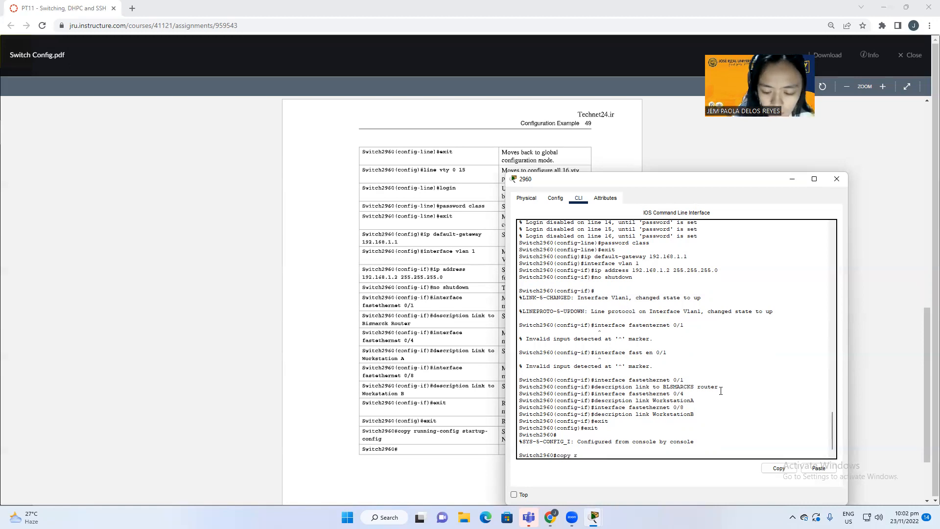
{"action": "key", "text": "BackSpace"}
{"action": "key", "text": "BackSpace"}
{"action": "key", "text": "BackSpace"}
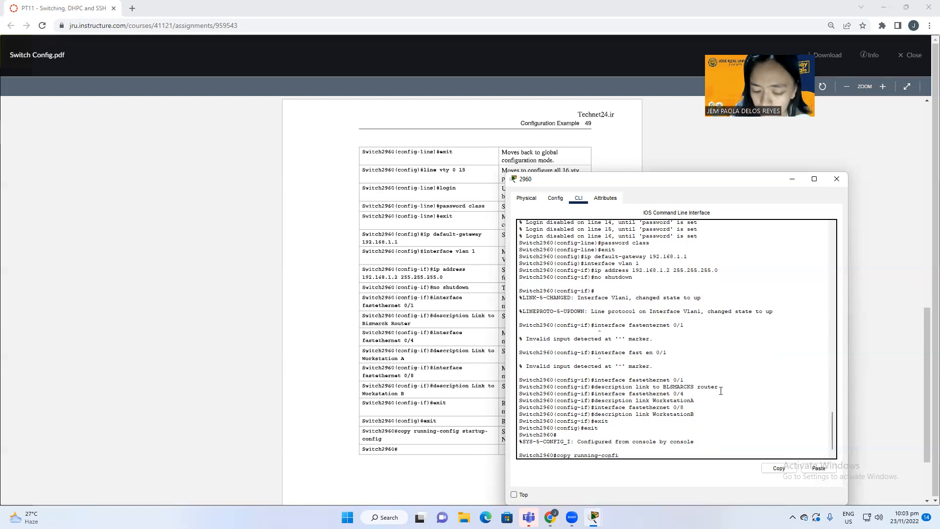
{"action": "type", "text": "st"}
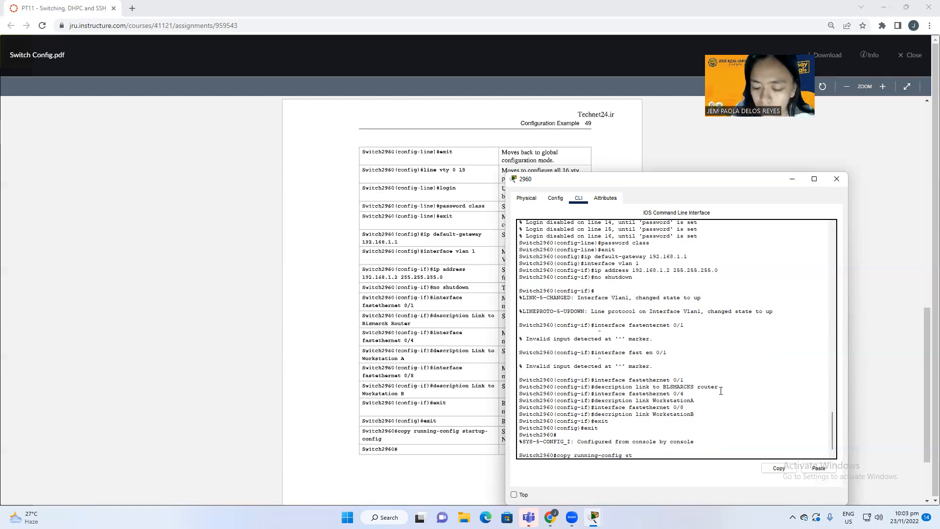
{"action": "type", "text": "arti"}
{"action": "type", "text": "p"}
{"action": "key", "text": "BackSpace"}
{"action": "key", "text": "BackSpace"}
{"action": "type", "text": "up"}
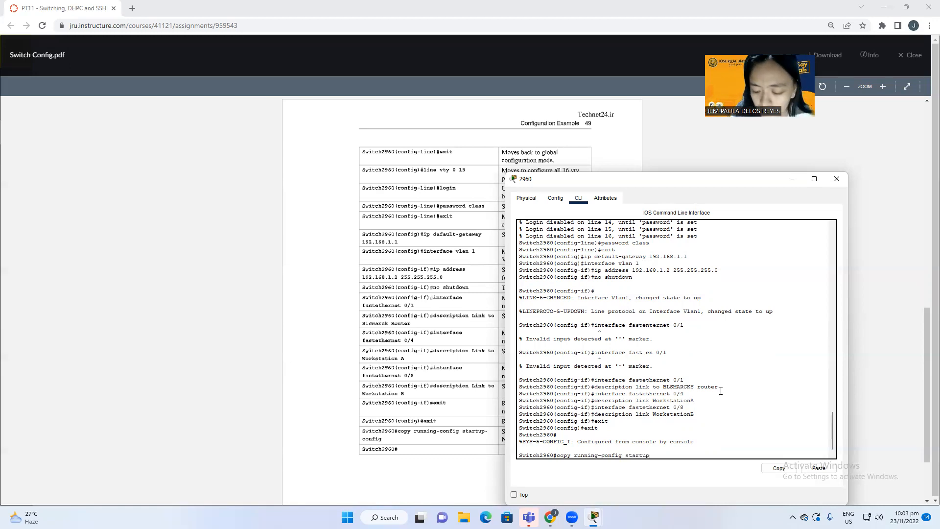
{"action": "type", "text": "-config"}
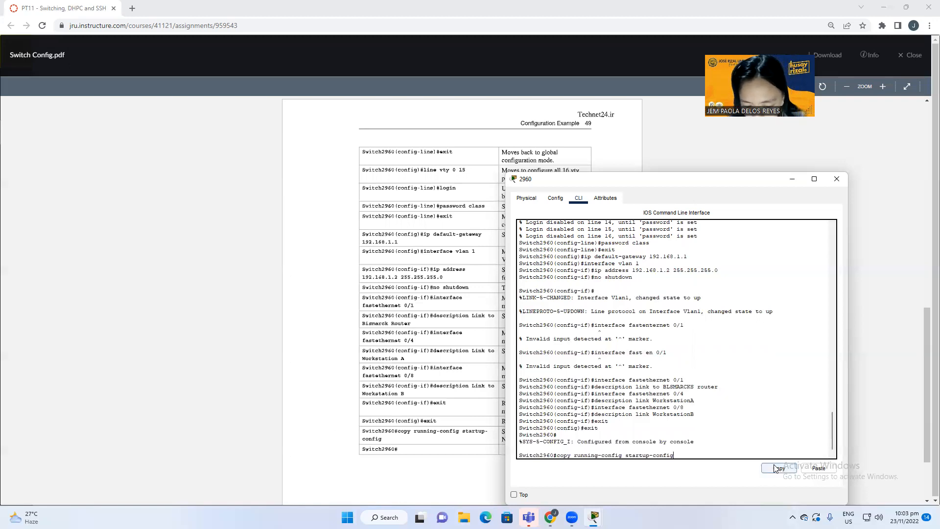
{"action": "key", "text": "Return"}
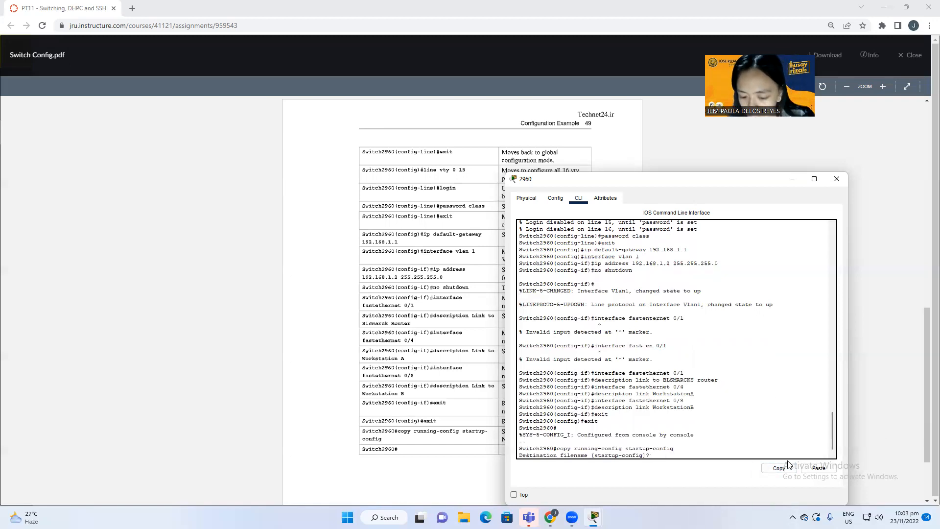
{"action": "key", "text": "Return"}
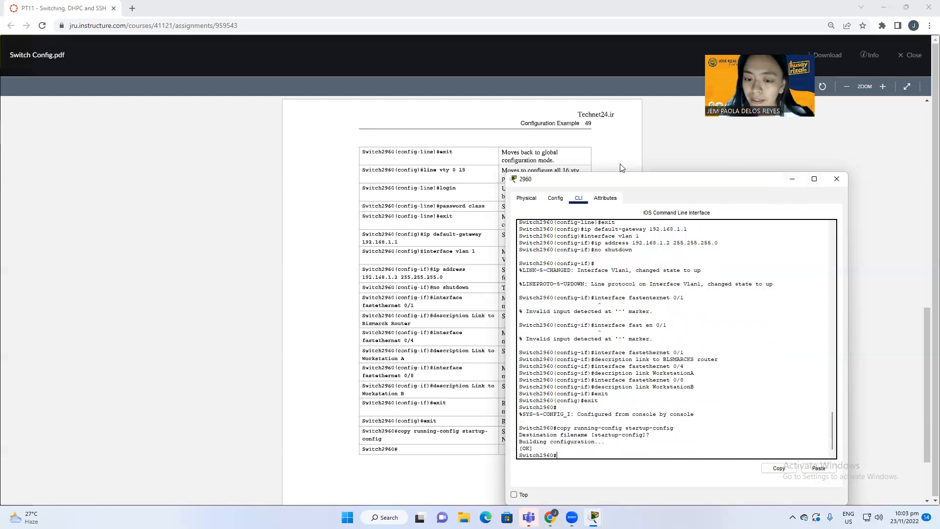
Step: Scroll the reference PDF up to Figure 6-1 and close the 2960 switch's CLI window
{"action": "scroll", "coordinate": [648, 360], "scroll_direction": "up", "scroll_amount": 5}
{"action": "scroll", "coordinate": [648, 360], "scroll_direction": "down", "scroll_amount": 4}
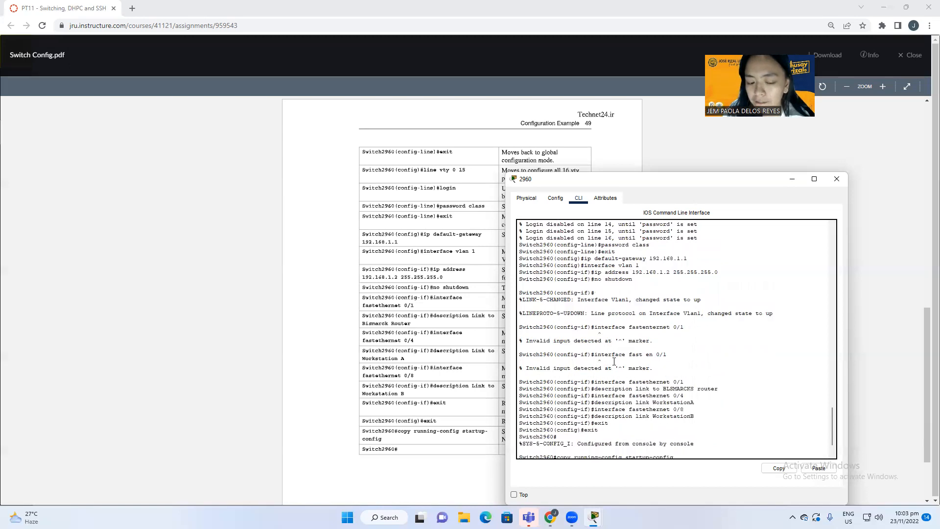
{"action": "scroll", "coordinate": [454, 365], "scroll_direction": "down", "scroll_amount": 2}
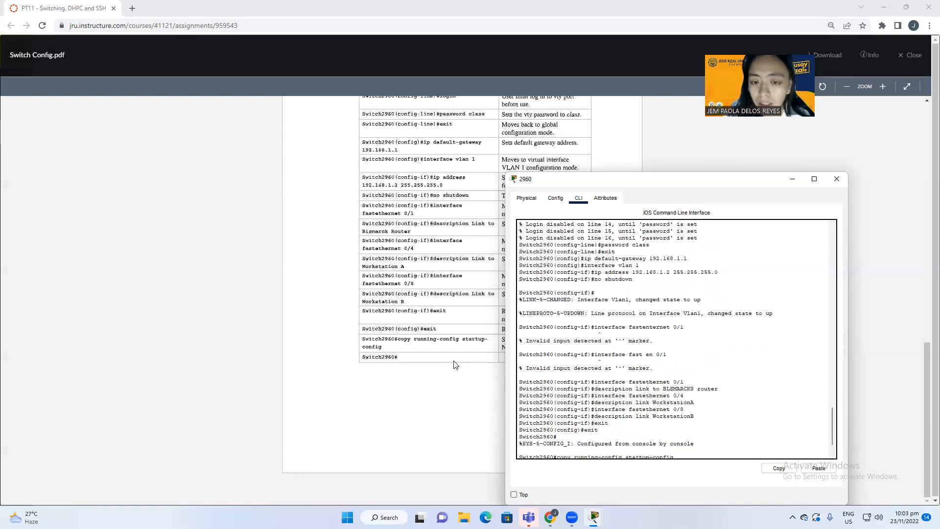
{"action": "scroll", "coordinate": [454, 365], "scroll_direction": "up", "scroll_amount": 6}
{"action": "scroll", "coordinate": [465, 248], "scroll_direction": "up", "scroll_amount": 5}
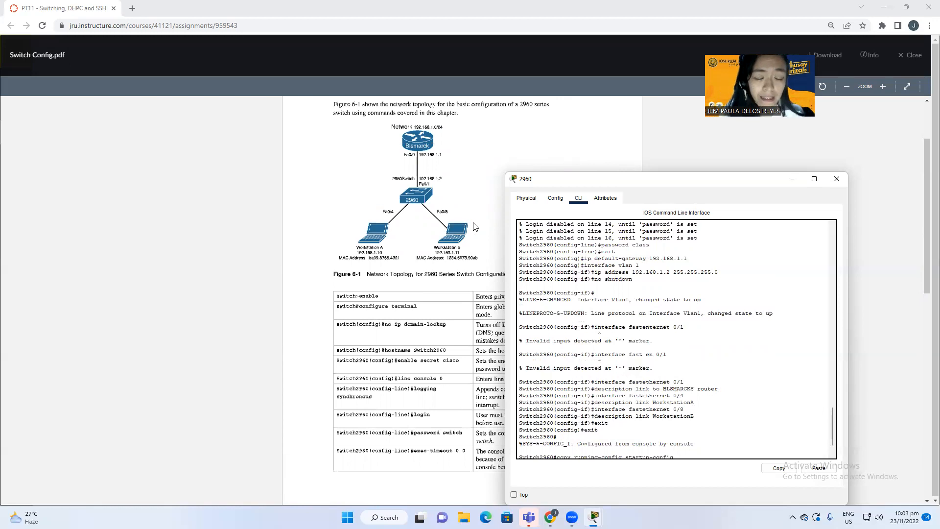
{"action": "scroll", "coordinate": [475, 240], "scroll_direction": "up", "scroll_amount": 2}
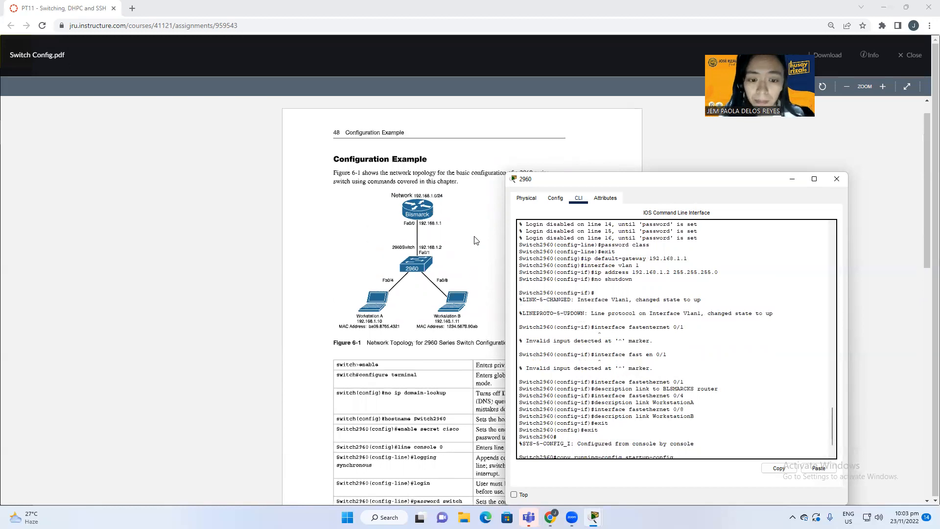
{"action": "left_click", "coordinate": [836, 179]}
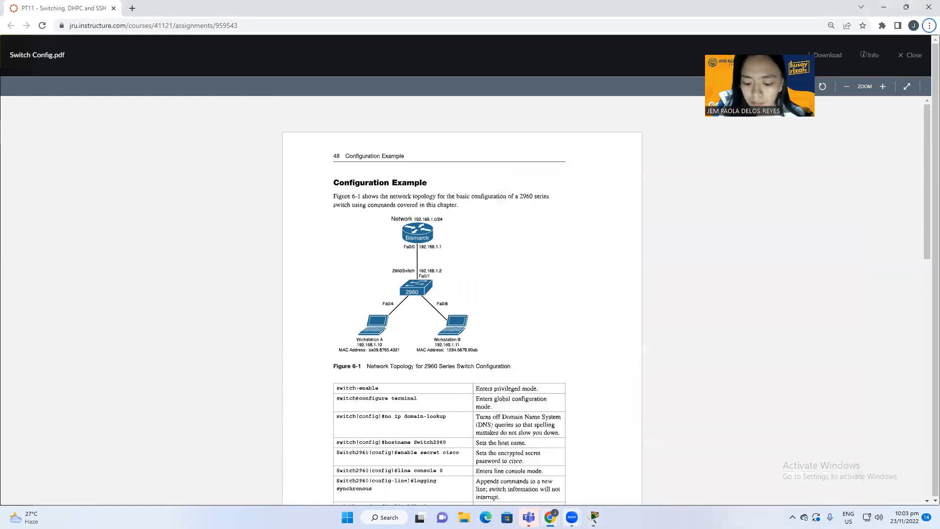
Step: Return to the topology workspace and briefly open, then close, the BLSMARCKS router window
{"action": "mouse_move", "coordinate": [593, 517]}
{"action": "left_click", "coordinate": [541, 472]}
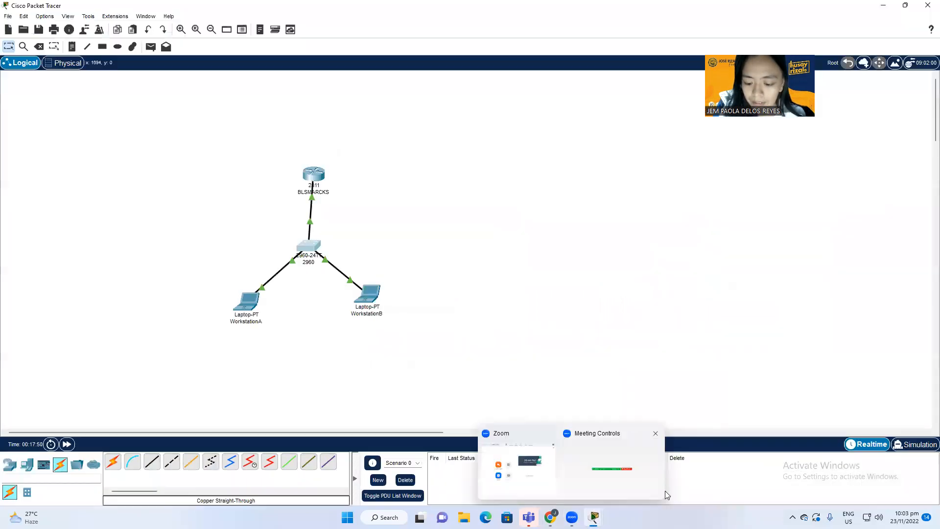
{"action": "left_click", "coordinate": [610, 434]}
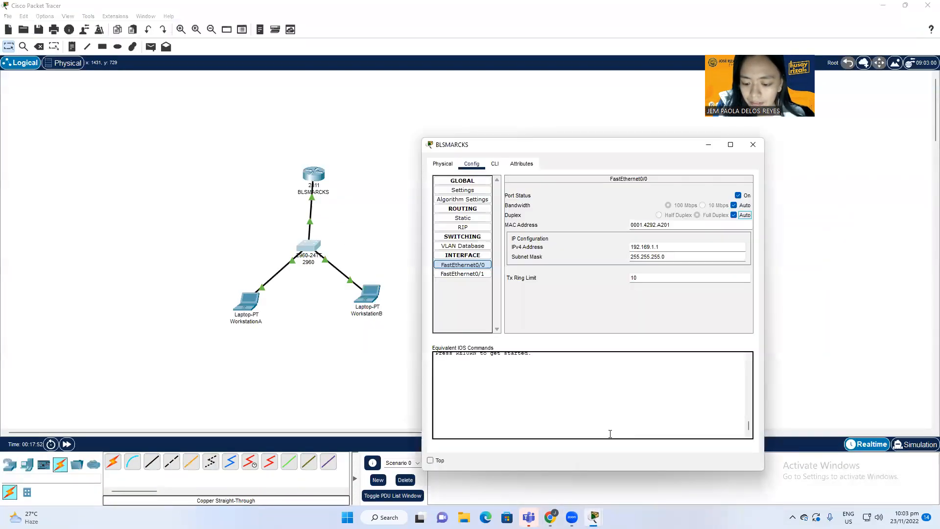
{"action": "left_click", "coordinate": [753, 144]}
Step: Start quitting Packet Tracer, then dismiss the save-before-exit prompt so the program stays open
{"action": "mouse_move", "coordinate": [594, 515]}
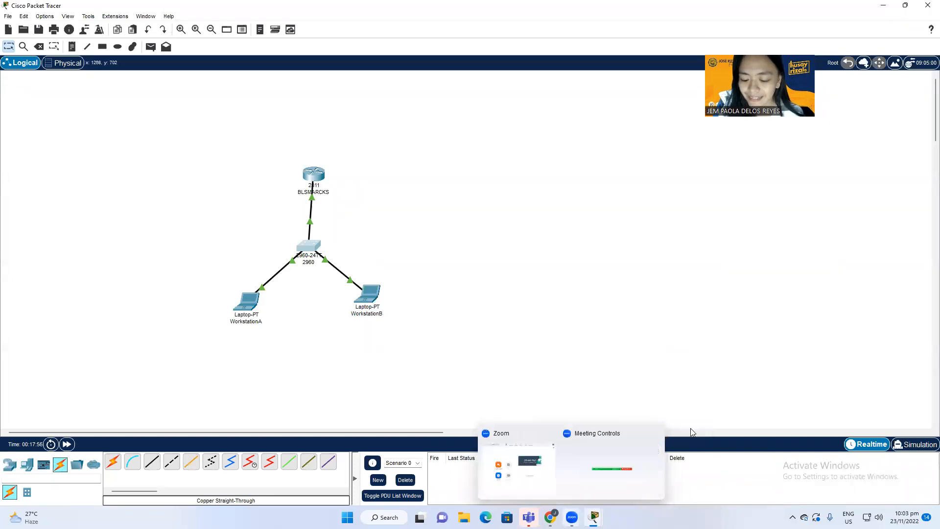
{"action": "left_click", "coordinate": [927, 5]}
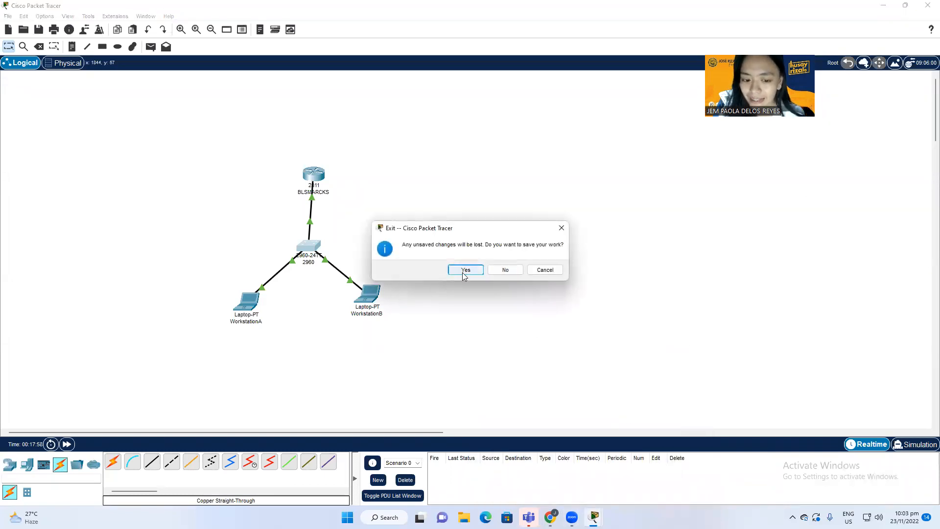
{"action": "left_click", "coordinate": [572, 517]}
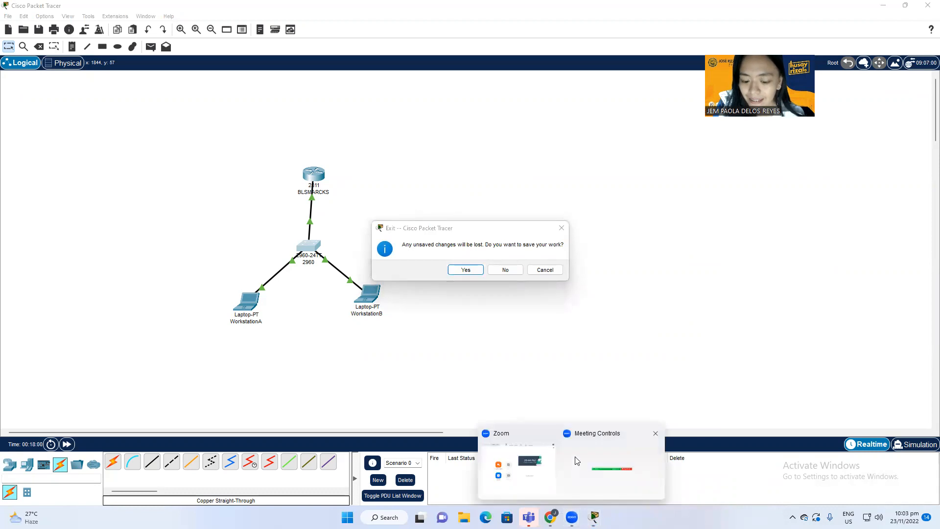
{"action": "left_click", "coordinate": [533, 466]}
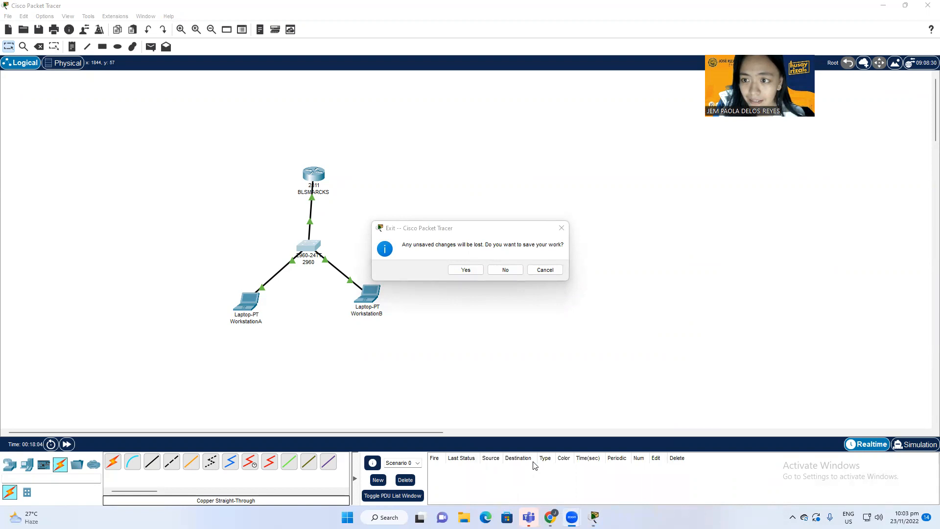
{"action": "left_click", "coordinate": [535, 466]}
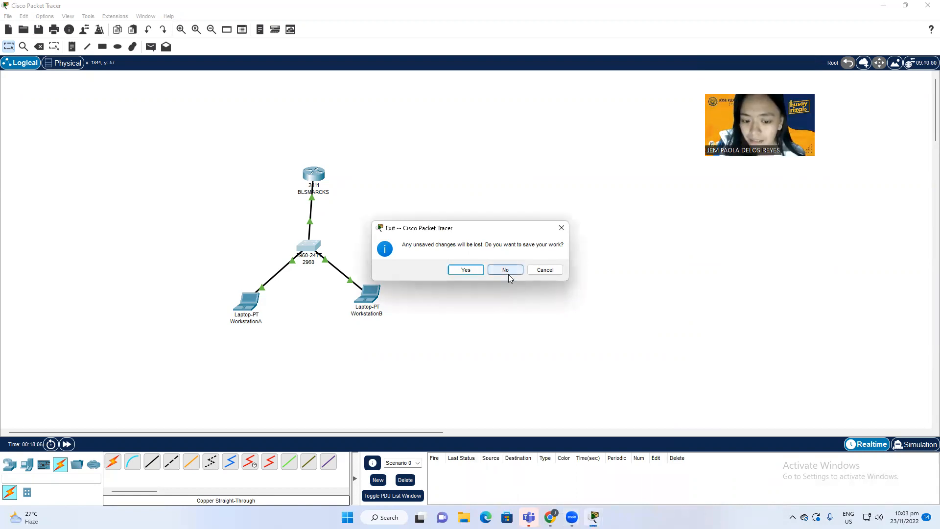
{"action": "left_click", "coordinate": [562, 227]}
{"action": "left_click", "coordinate": [571, 517]}
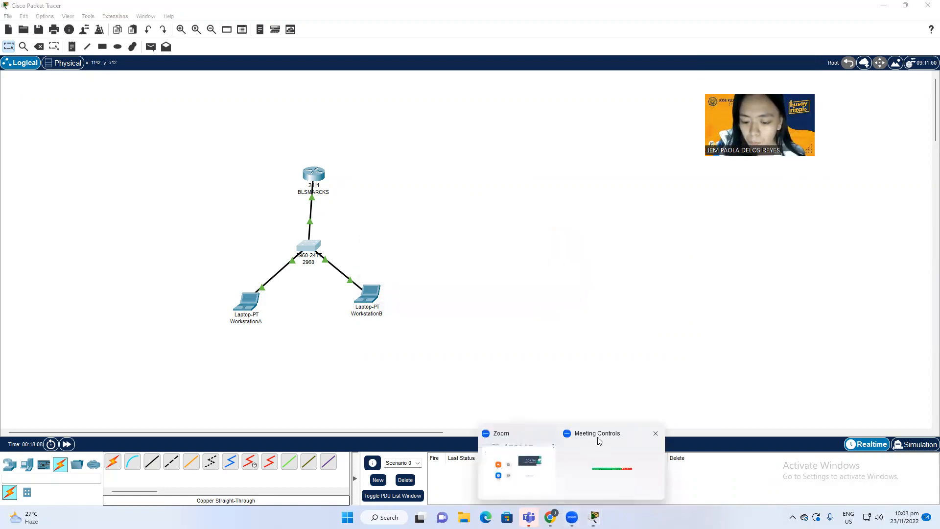
{"action": "left_click", "coordinate": [550, 432]}
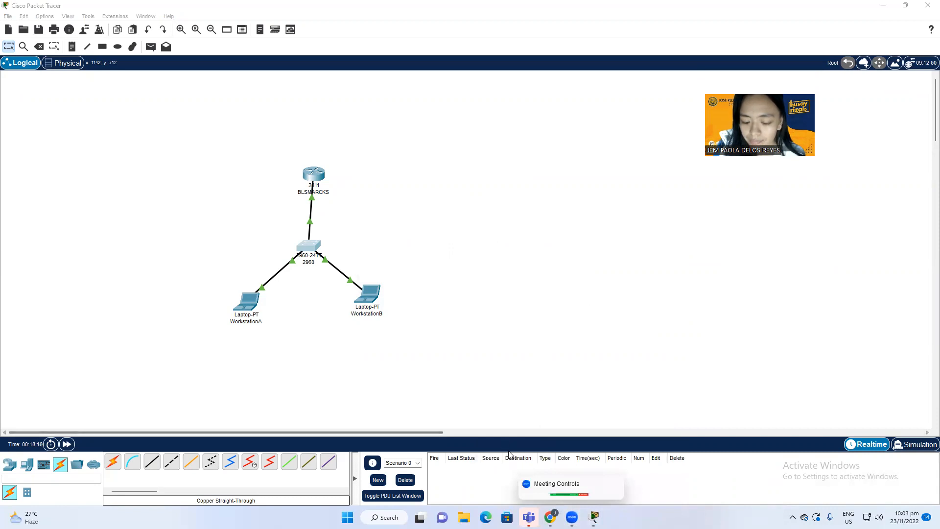